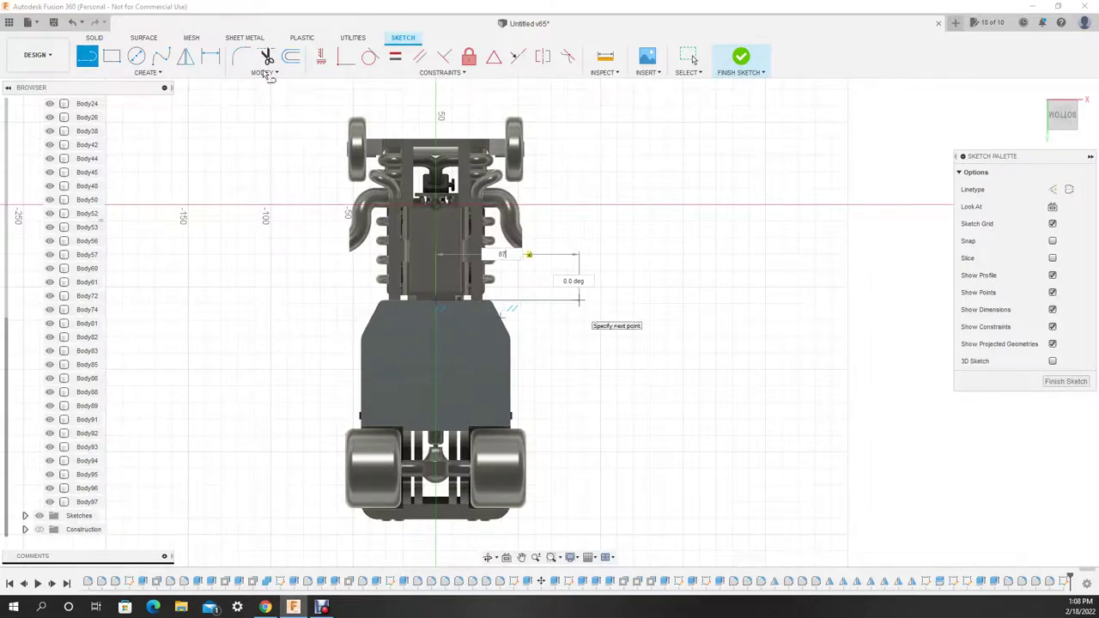
Step: Offset the horizontal sketch line 17 mm to form the strip and finish the sketch
left_click(290, 56)
left_click(541, 301)
key("Return")
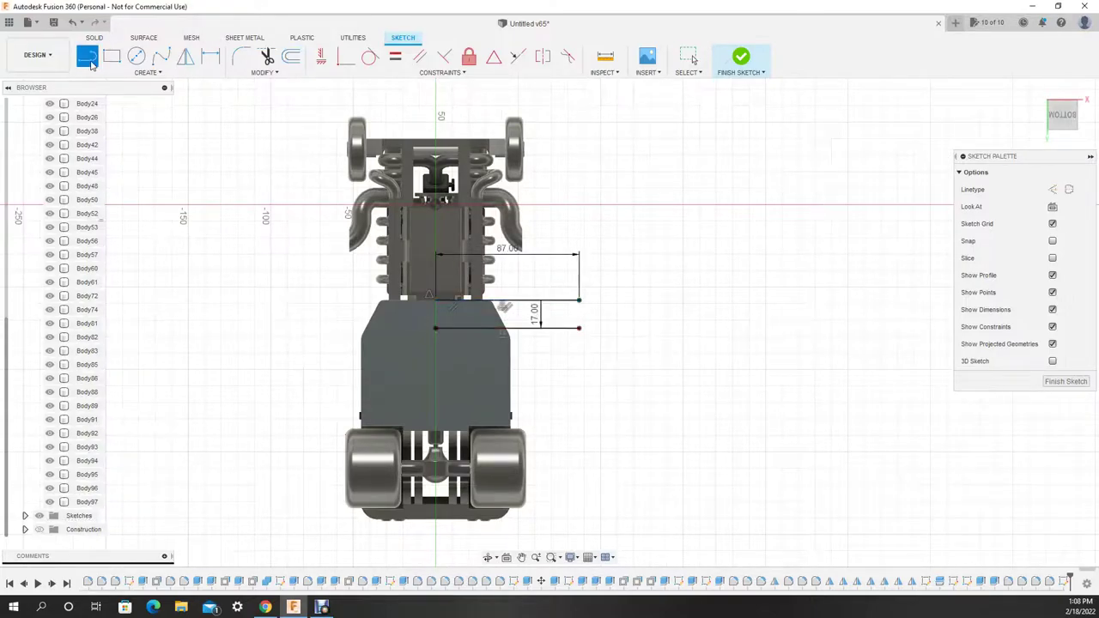
right_click(530, 270)
left_click(503, 315)
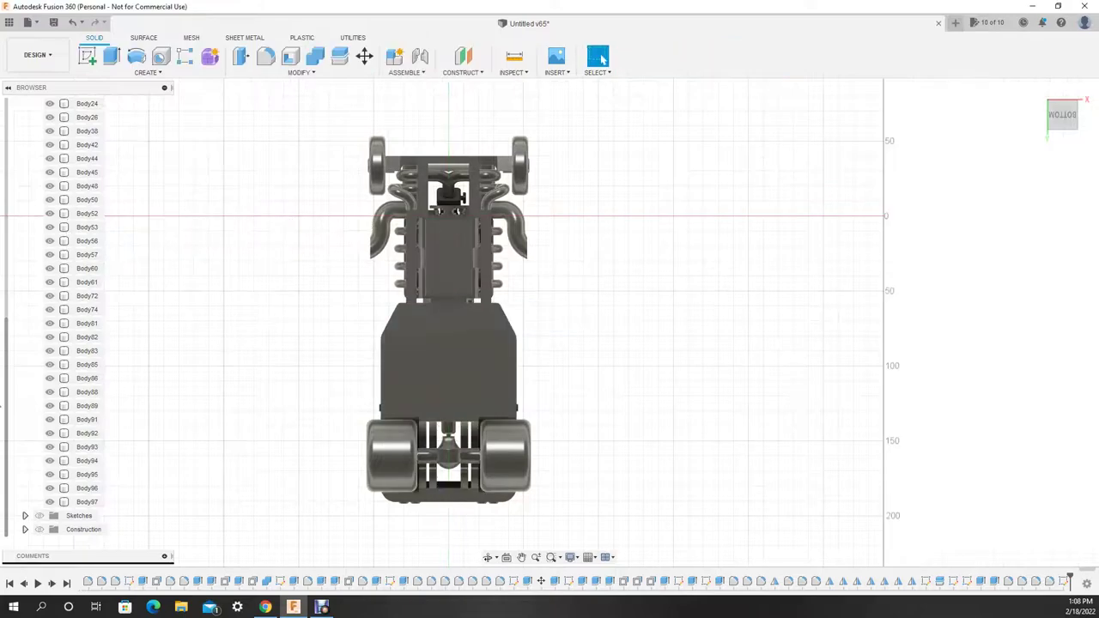
Step: Reopen Sketch152 for editing from the sketches list
left_click(25, 515)
scroll(34, 446, "down", 10)
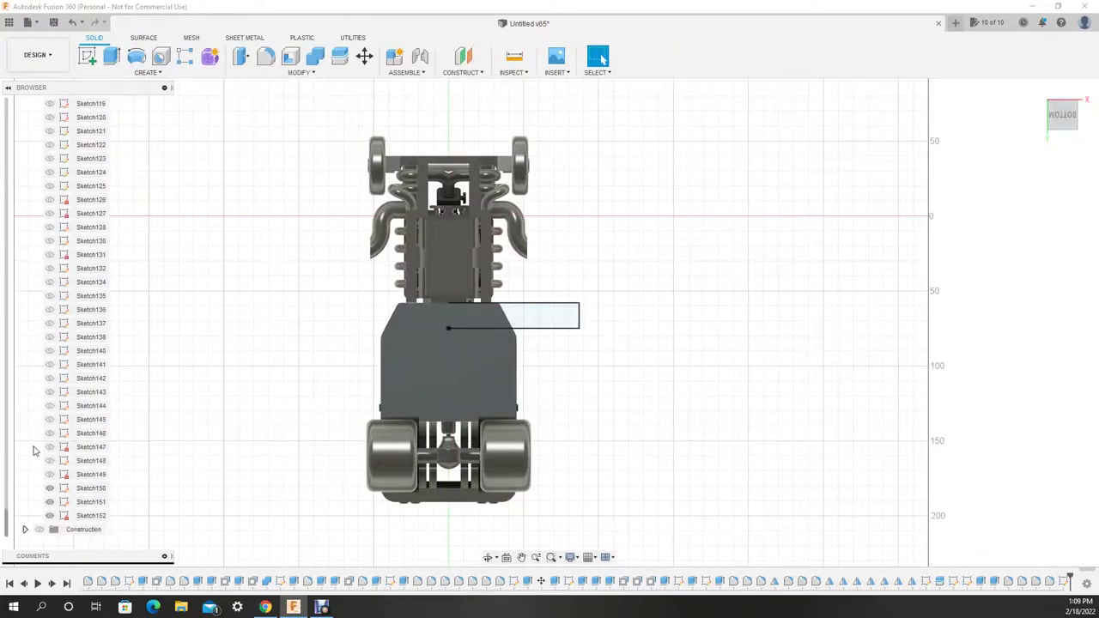
right_click(95, 515)
left_click(132, 458)
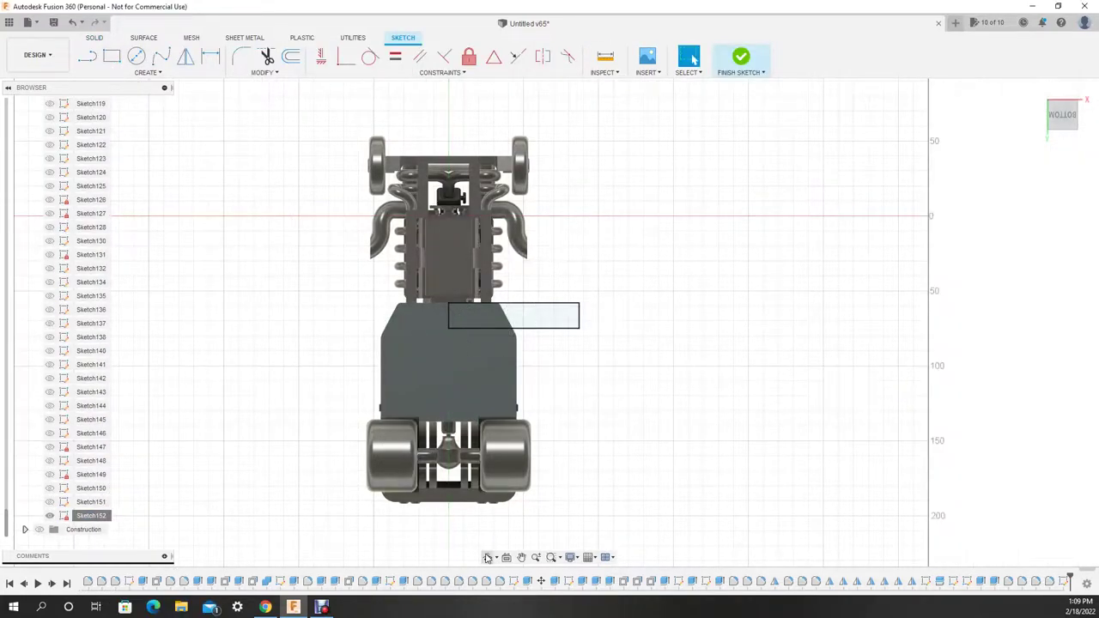
Step: Extrude both strip profiles 7 mm as a new plate body
middle_click_drag(891, 375, 527, 376, "shift")
key("e")
type("7")
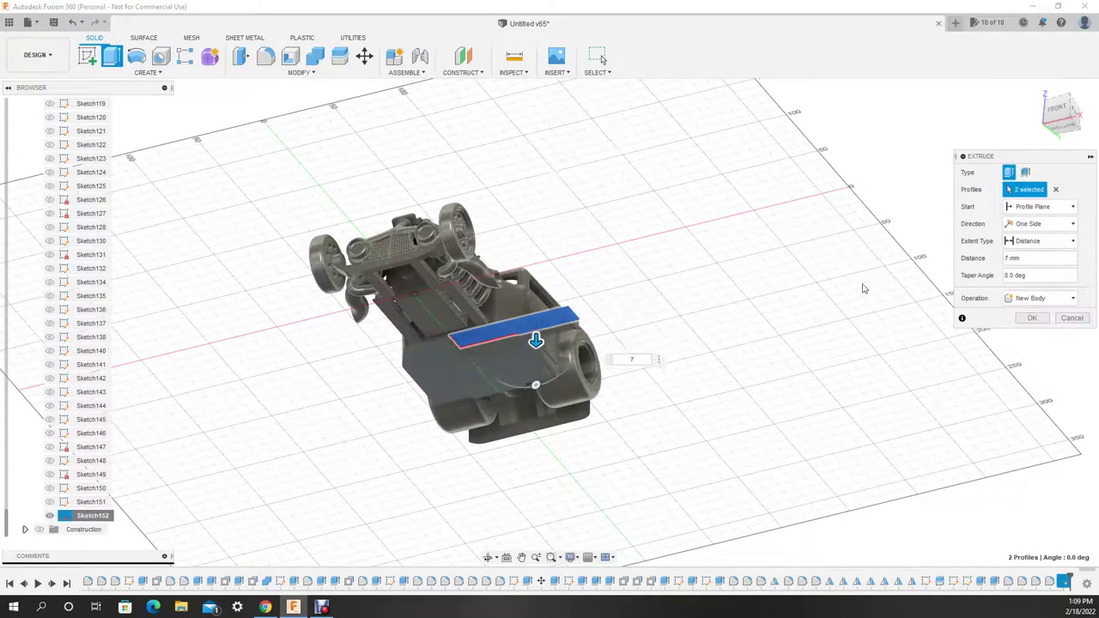
key("Return")
middle_click_drag(864, 289, 526, 344, "shift")
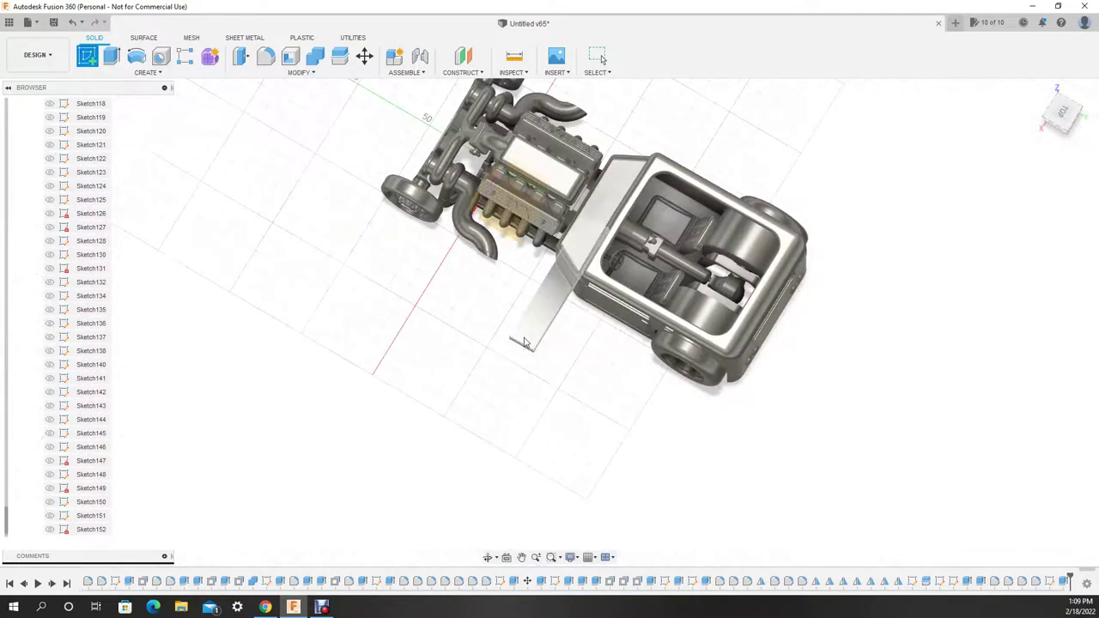
key("r")
left_click(526, 341)
Step: Draw a 16 mm square at the plate's end with an angled arm 9 mm wide
left_click(556, 307)
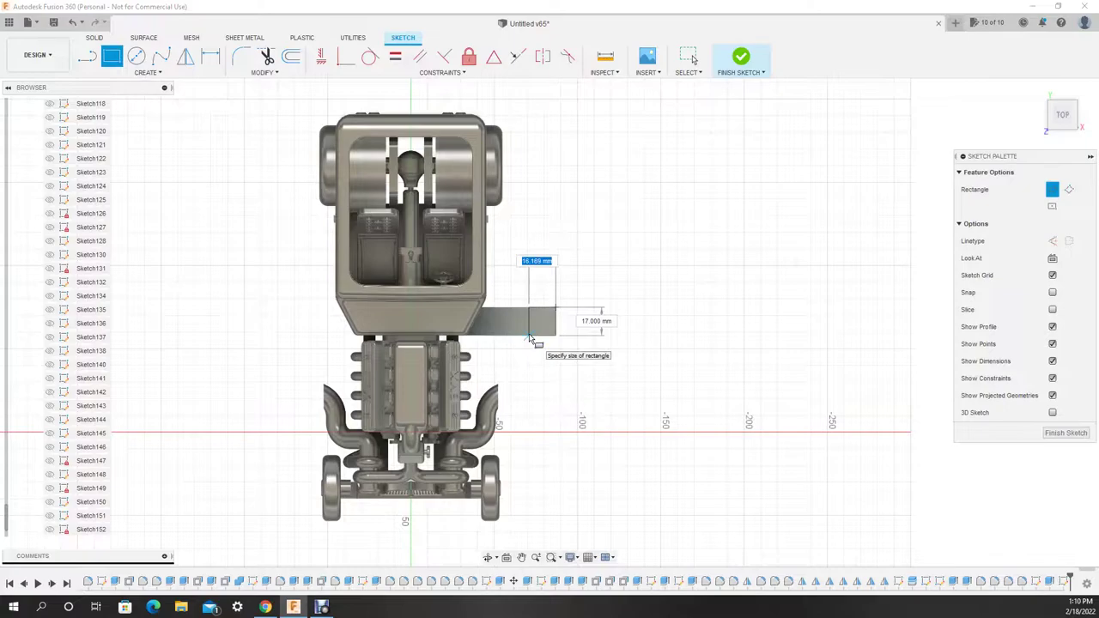
left_click(598, 337)
scroll(575, 335, "up", 1)
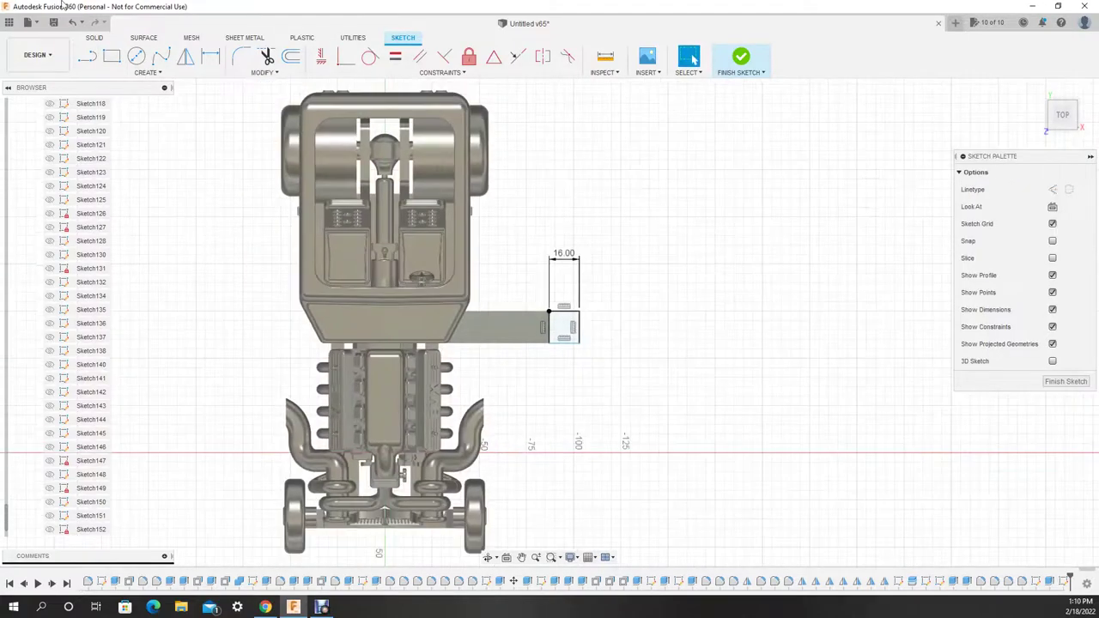
key("l")
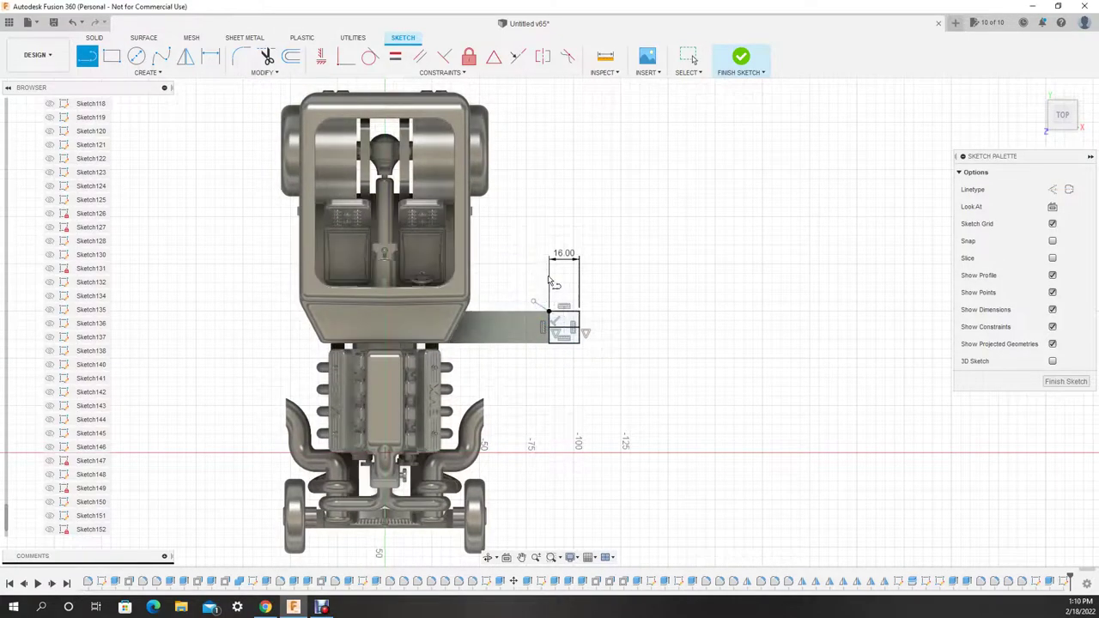
scroll(535, 296, "up", 5)
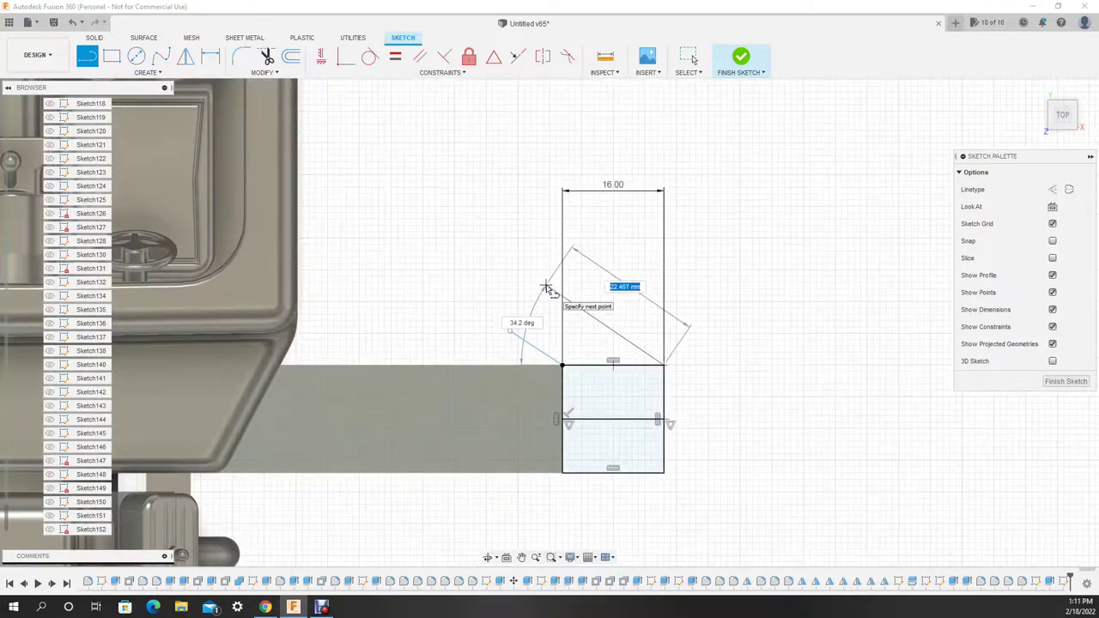
key("o")
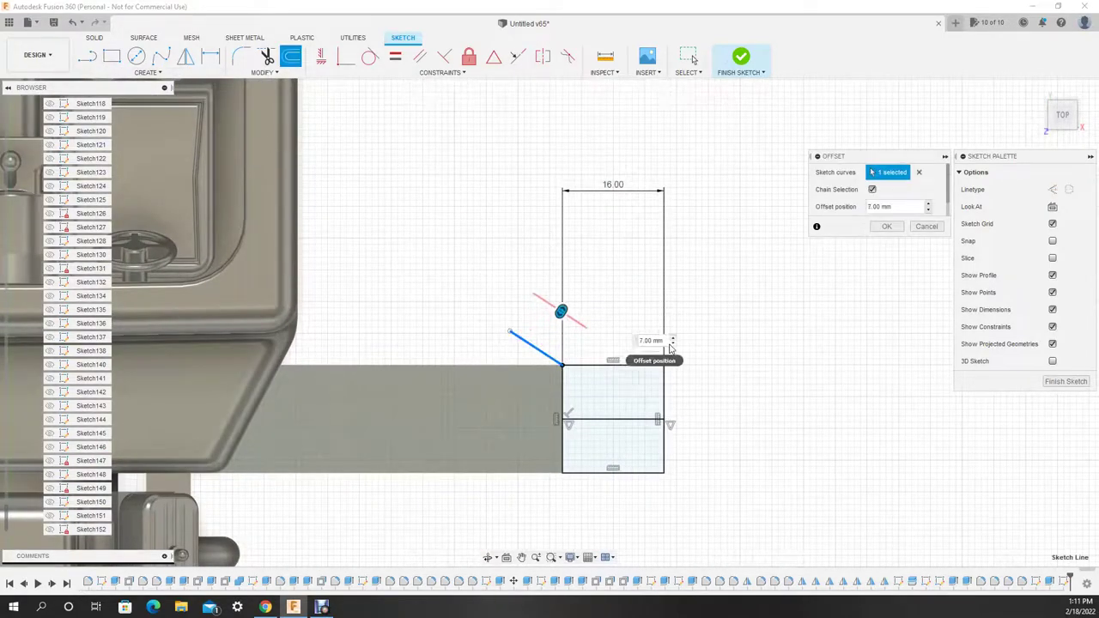
left_click(888, 226)
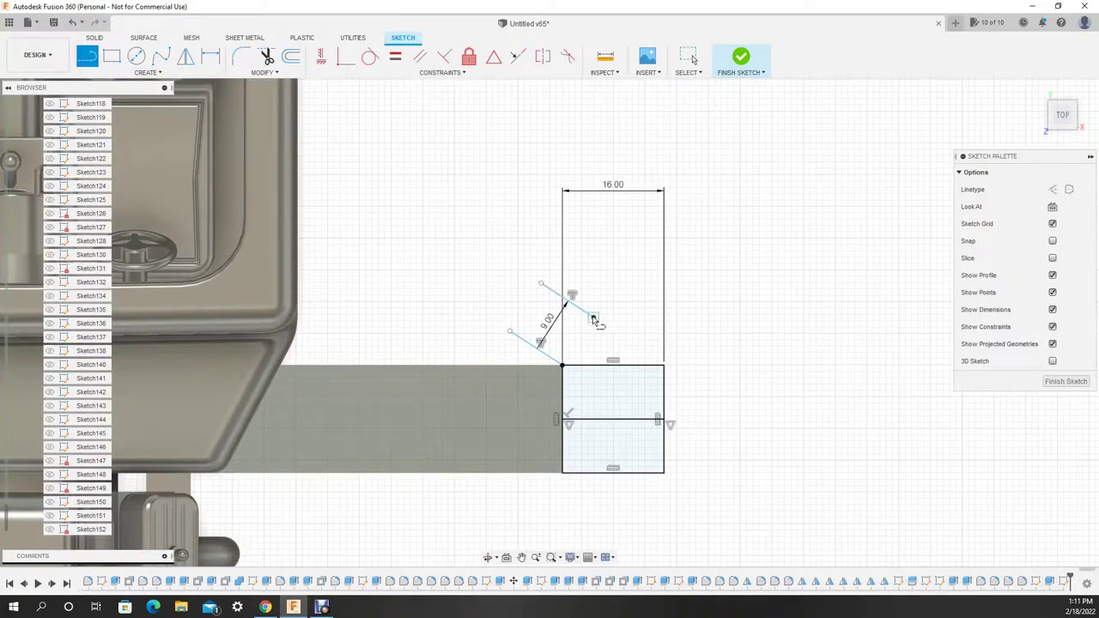
left_click(512, 333)
scroll(944, 418, "up", 1)
Step: Add a Ø5 circle at the arm tip, abandon the mirror, and finish the sketch
key("c")
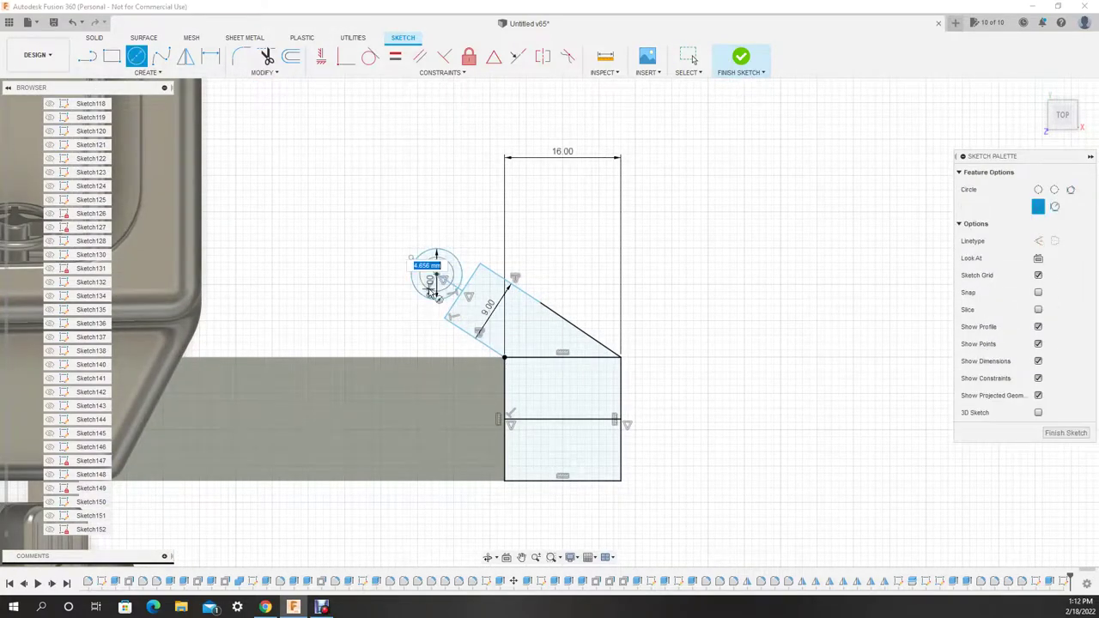
type("5")
key("Return")
key("Escape")
key("m")
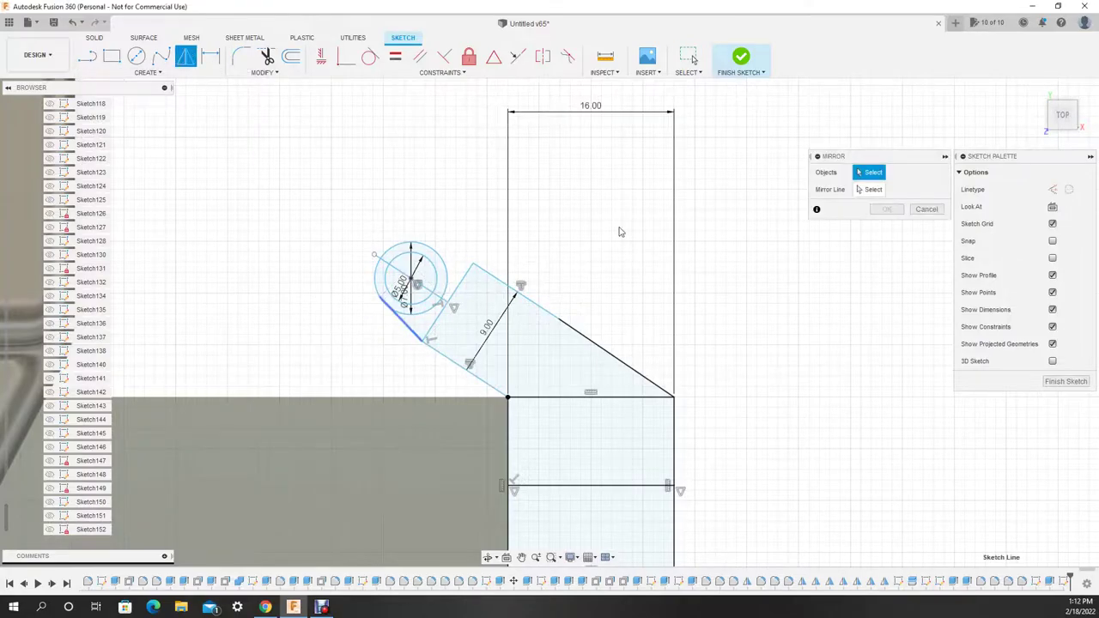
scroll(372, 372, "down", 2)
scroll(684, 354, "up", 3)
left_click(685, 353)
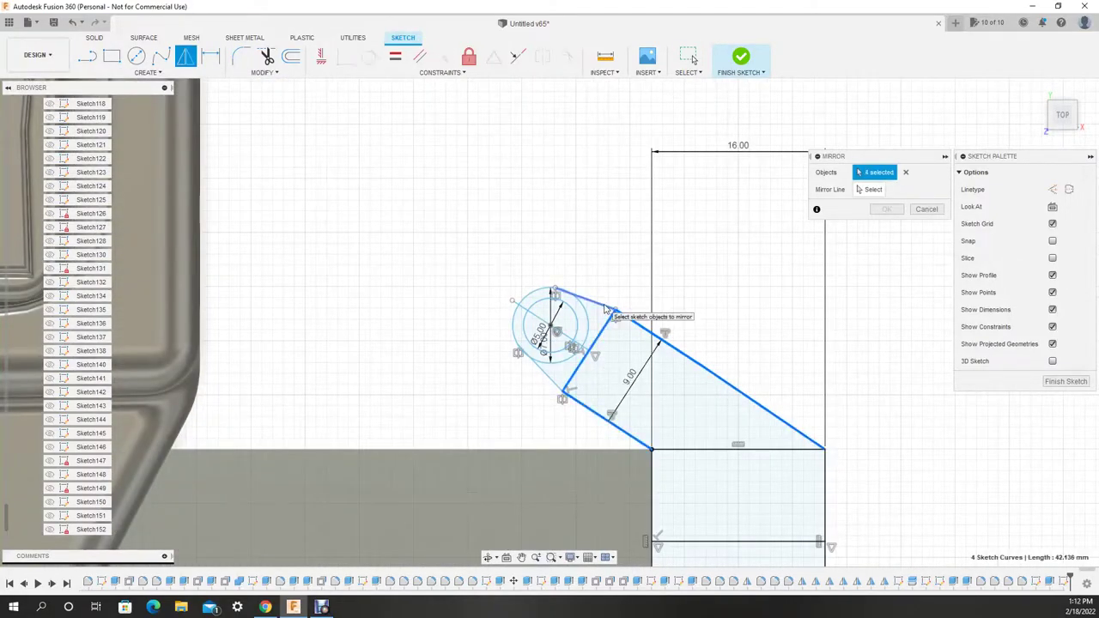
key("Escape")
left_click(1066, 381)
mouse_move(552, 510)
middle_mouse_down("shift")
mouse_move(564, 443)
mouse_move(375, 407)
middle_mouse_up("shift")
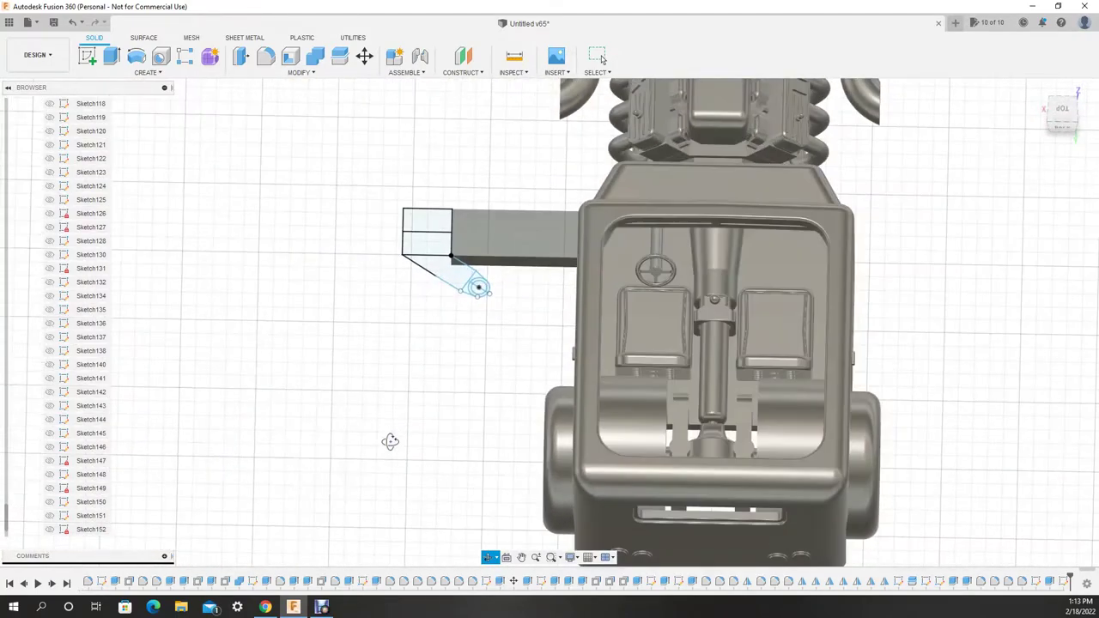
Step: Reopen the arm sketch and move the arm lines and circles 10 mm
double_click(456, 319)
left_click_drag(601, 275, 570, 330)
key("m")
scroll(558, 300, "up", 3)
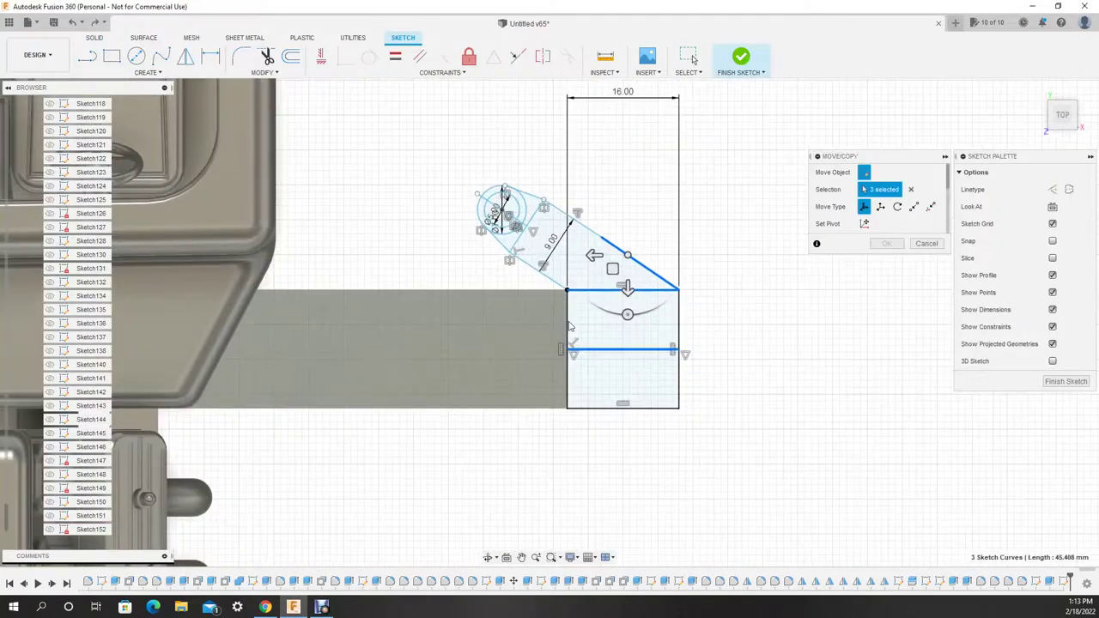
scroll(515, 241, "up", 3)
left_click(508, 232)
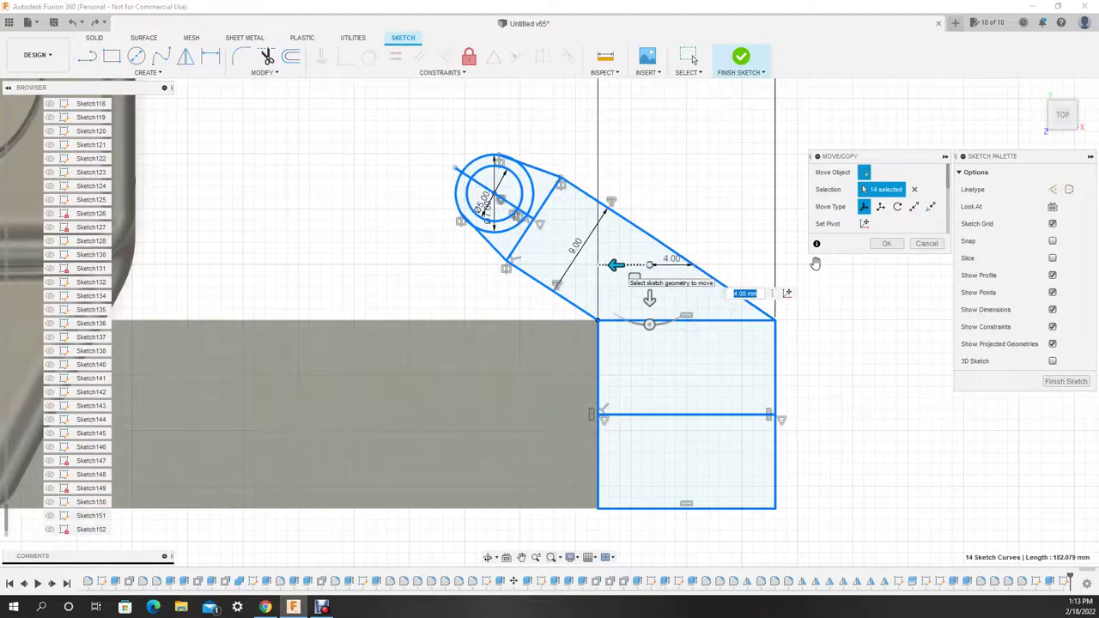
right_click(570, 307)
key("Escape")
left_click(549, 287)
key("m")
left_click(502, 232)
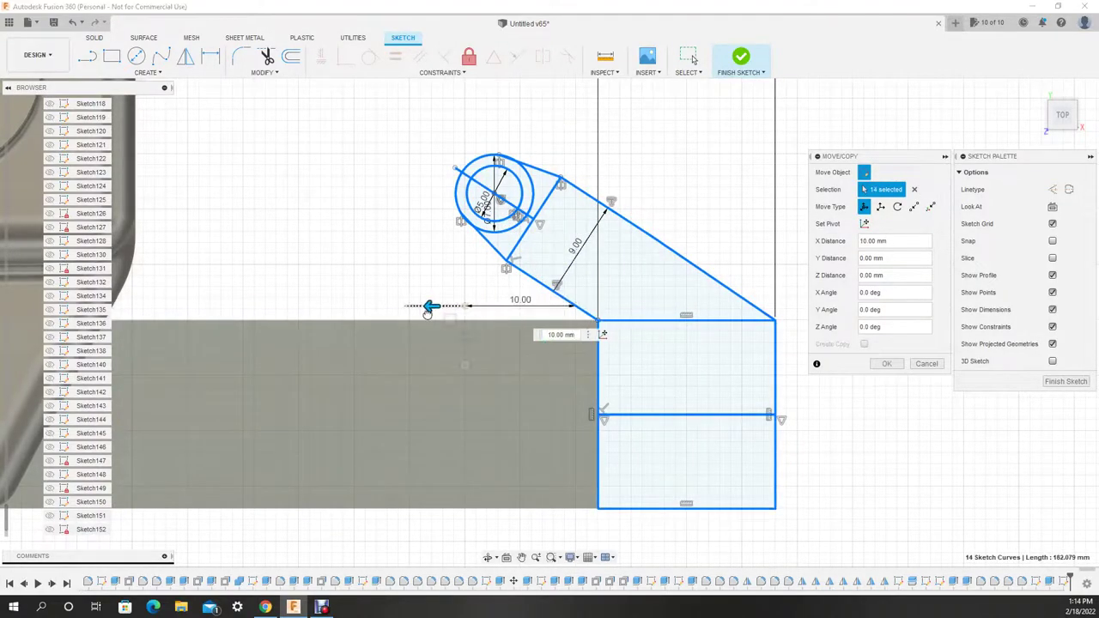
key("Return")
Step: Move the horizontal line 29 mm
right_click(564, 314)
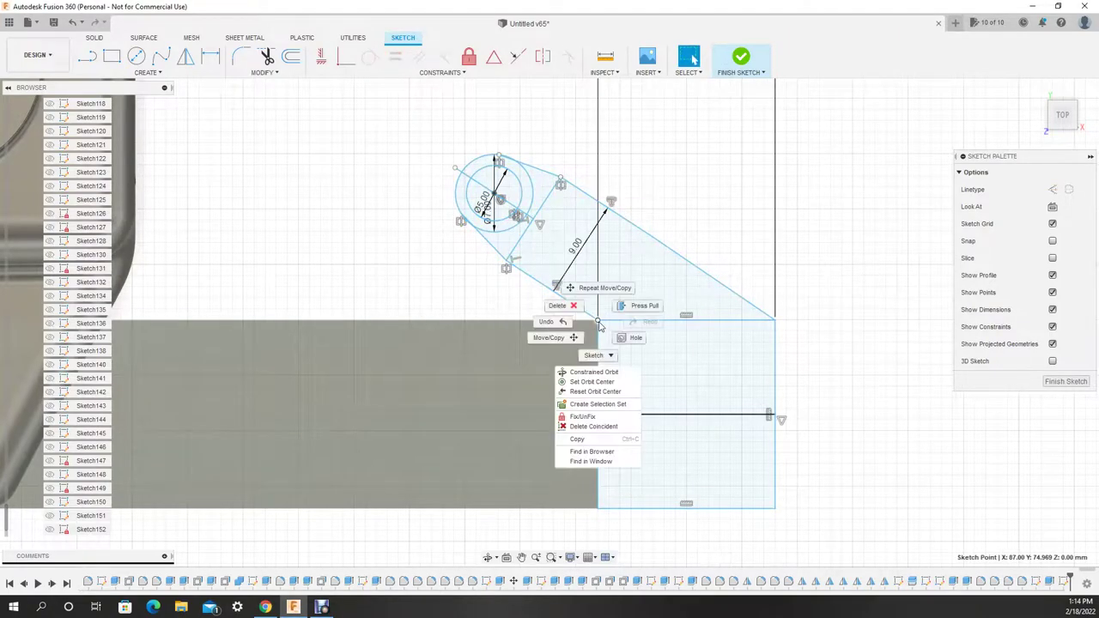
key("Escape")
right_click(619, 429)
left_click(652, 292)
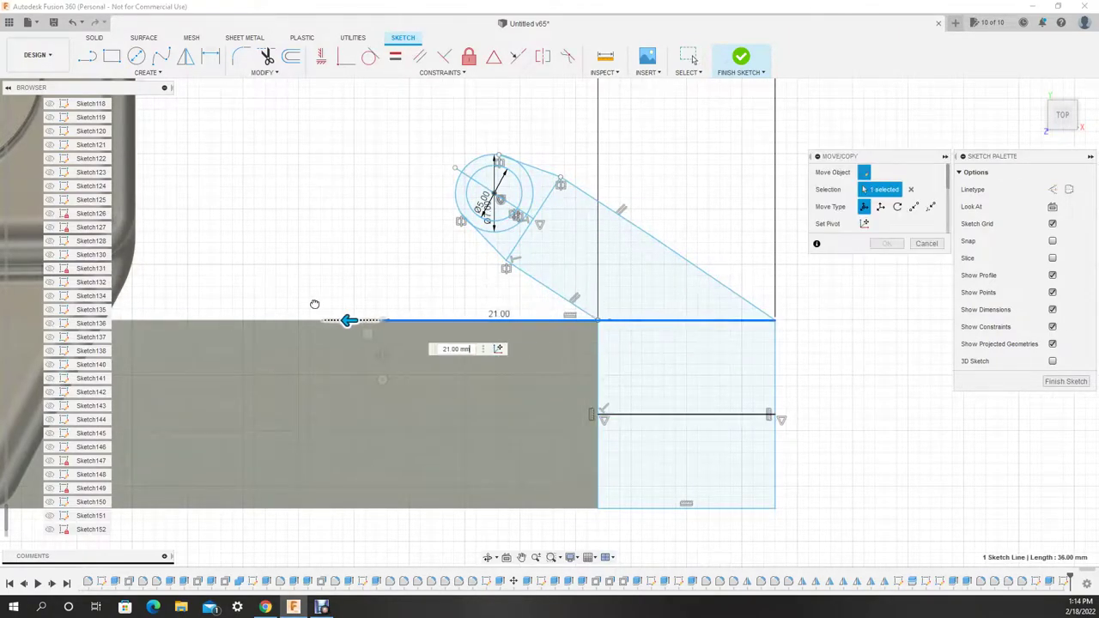
type("29")
key("Return")
key("m")
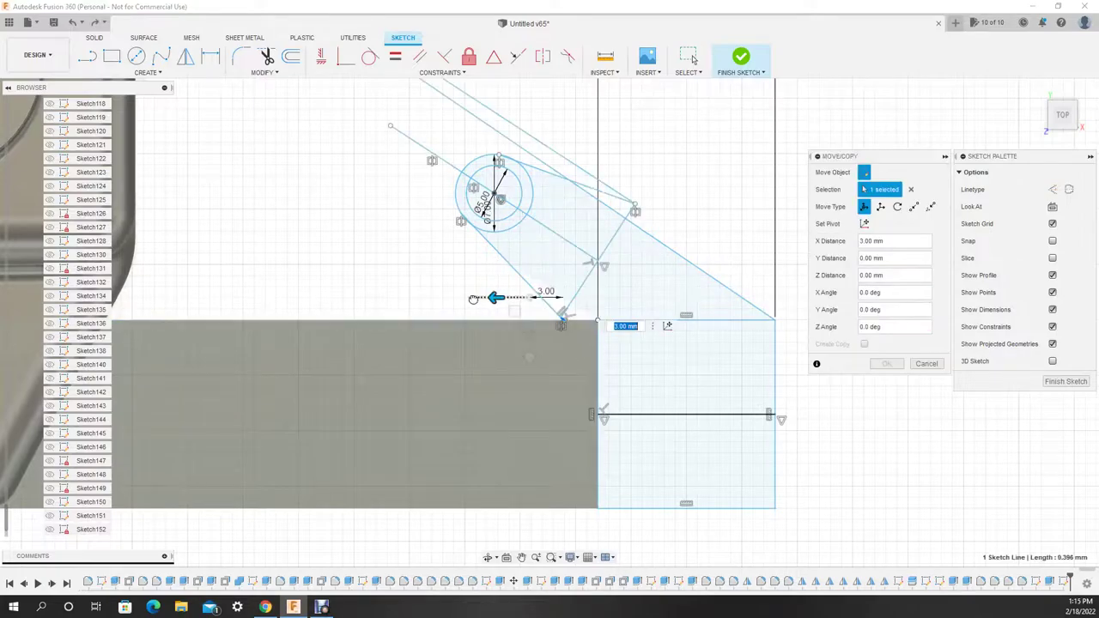
key("Escape")
Step: Trim away the diagonal and vertical lines, leaving only the circled lug
left_click(639, 324)
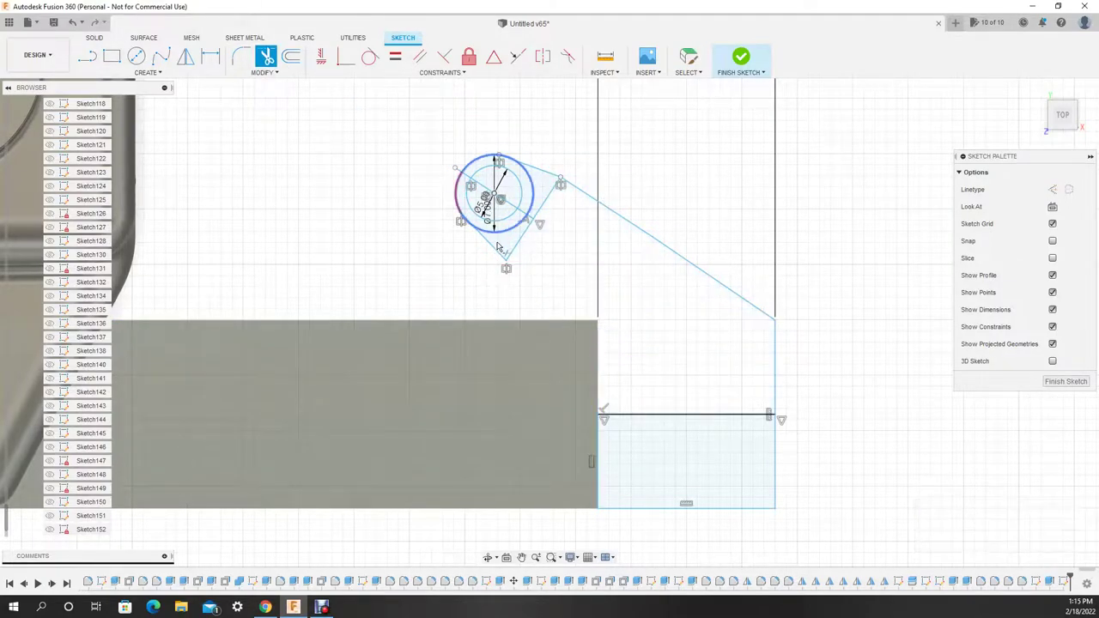
key("m")
left_click(691, 509)
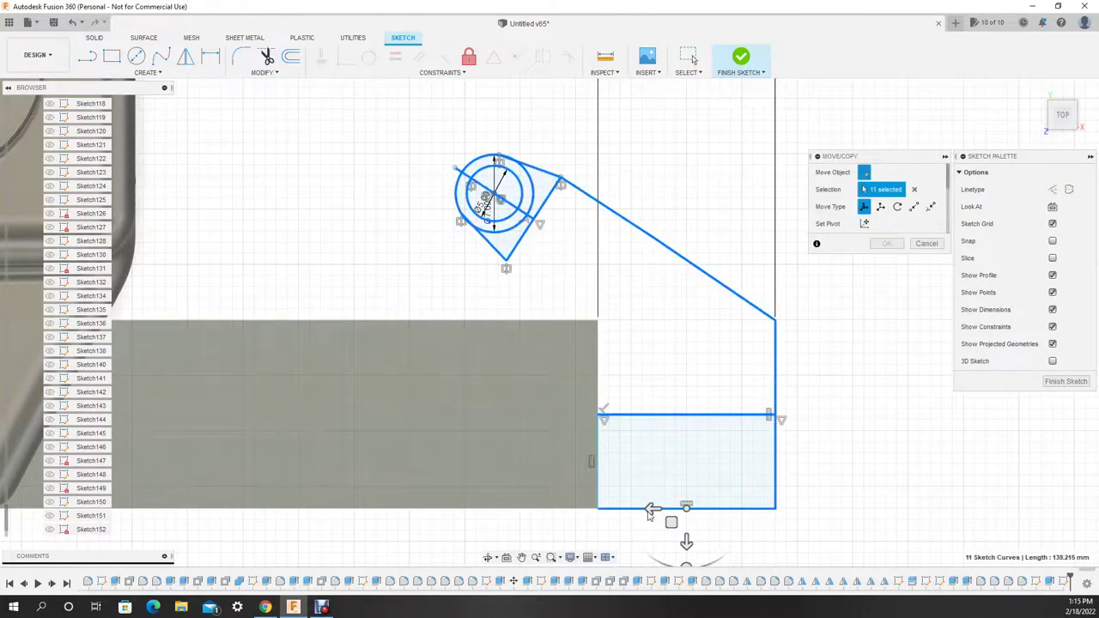
left_click(927, 243)
key("t")
left_click(699, 271)
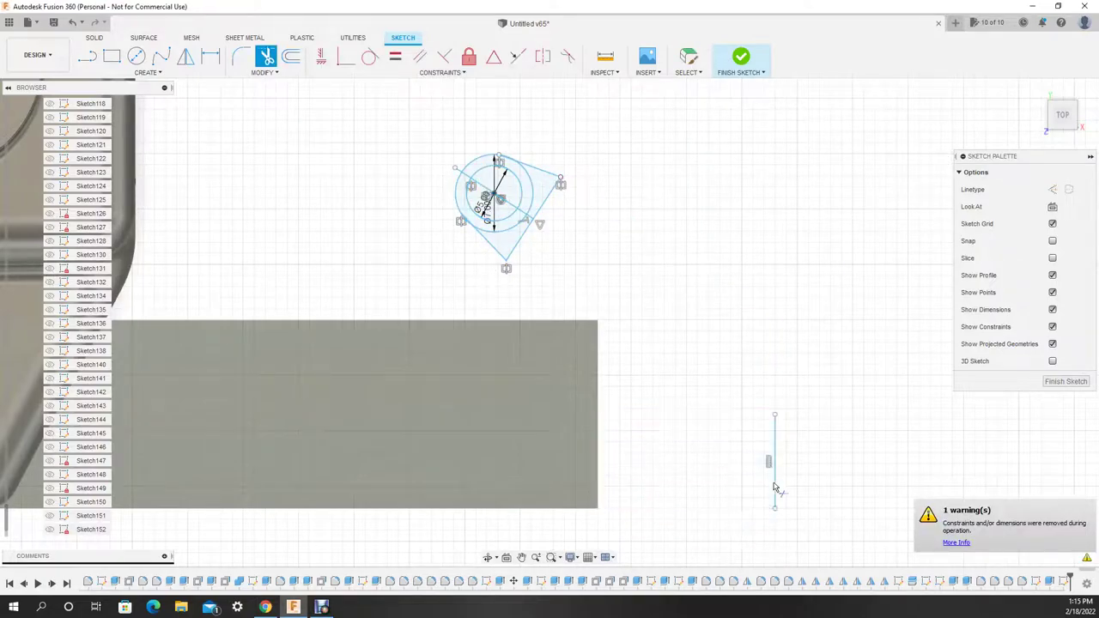
left_click(775, 488)
right_click(503, 236)
left_click(490, 320)
key("Escape")
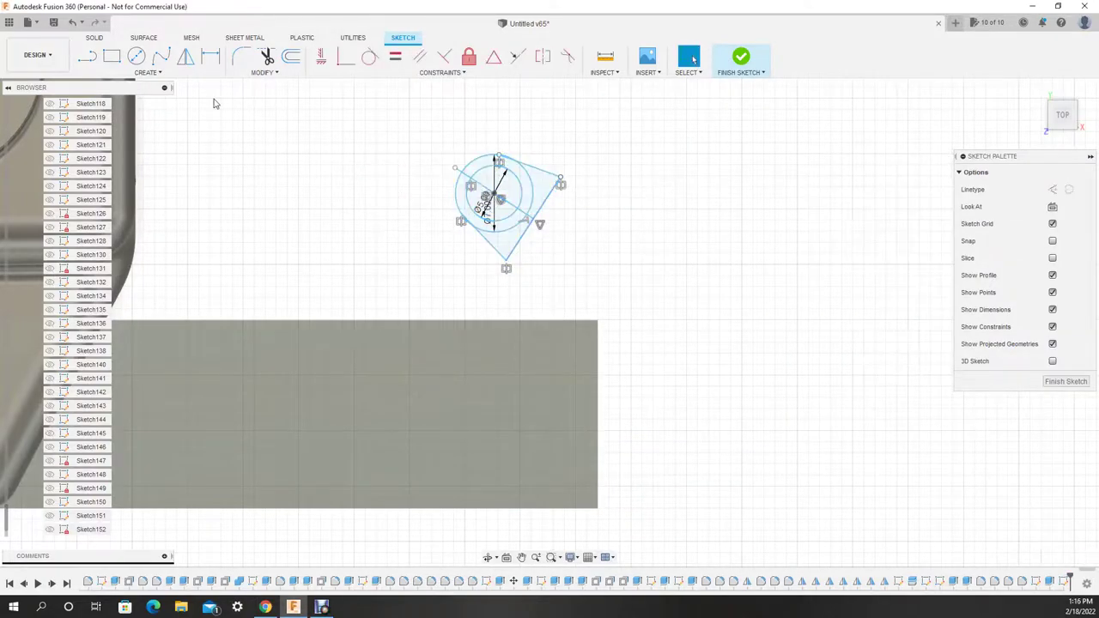
right_click(490, 202)
Step: Draw a horizontal center line and a 9 mm wide rectangle
left_click(490, 184)
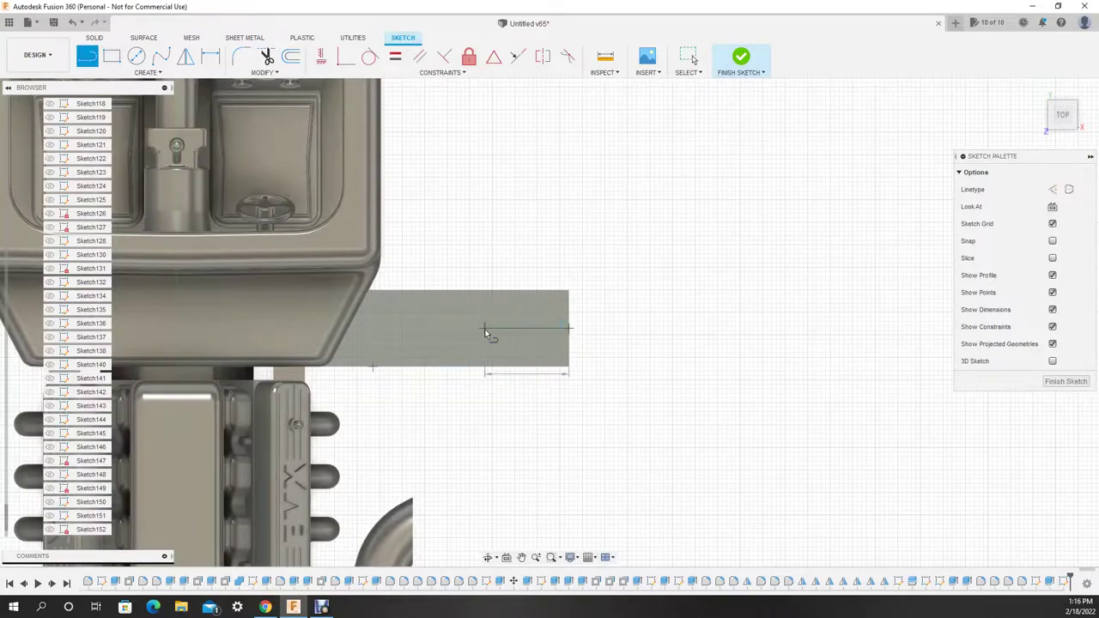
left_click(485, 329)
key("r")
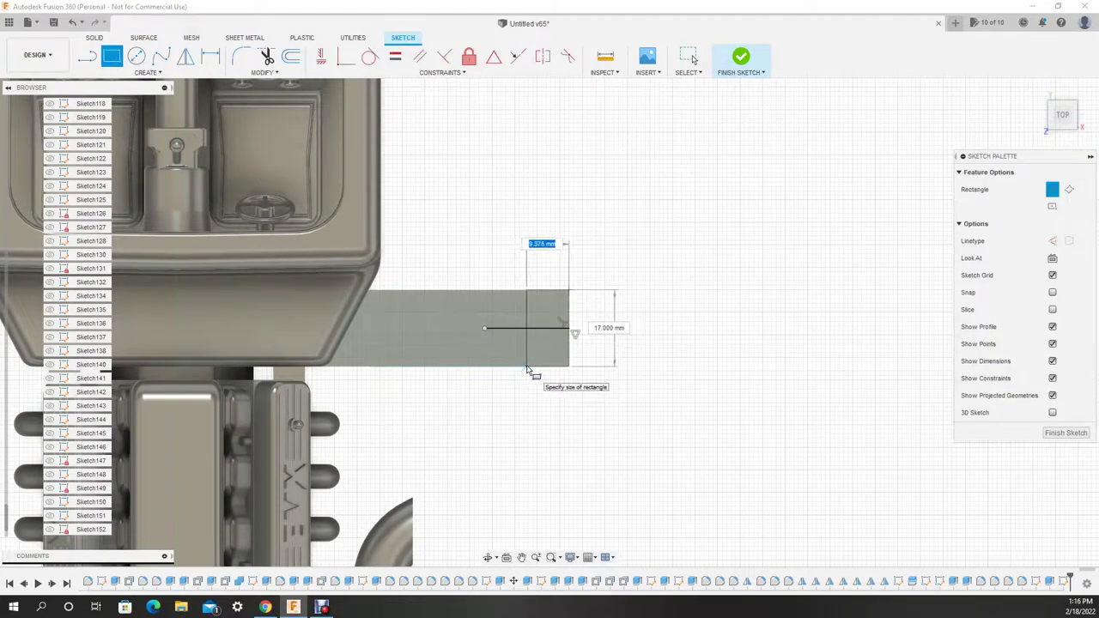
type("9")
key("Return")
key("Escape")
left_click(112, 58)
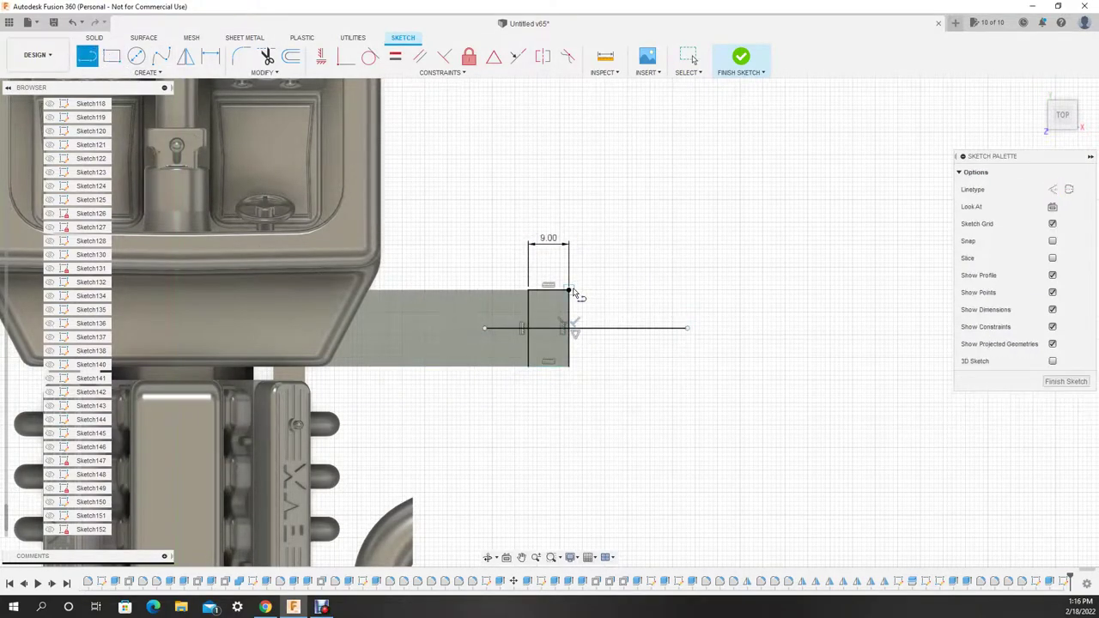
left_click(623, 330)
scroll(723, 275, "up", 2)
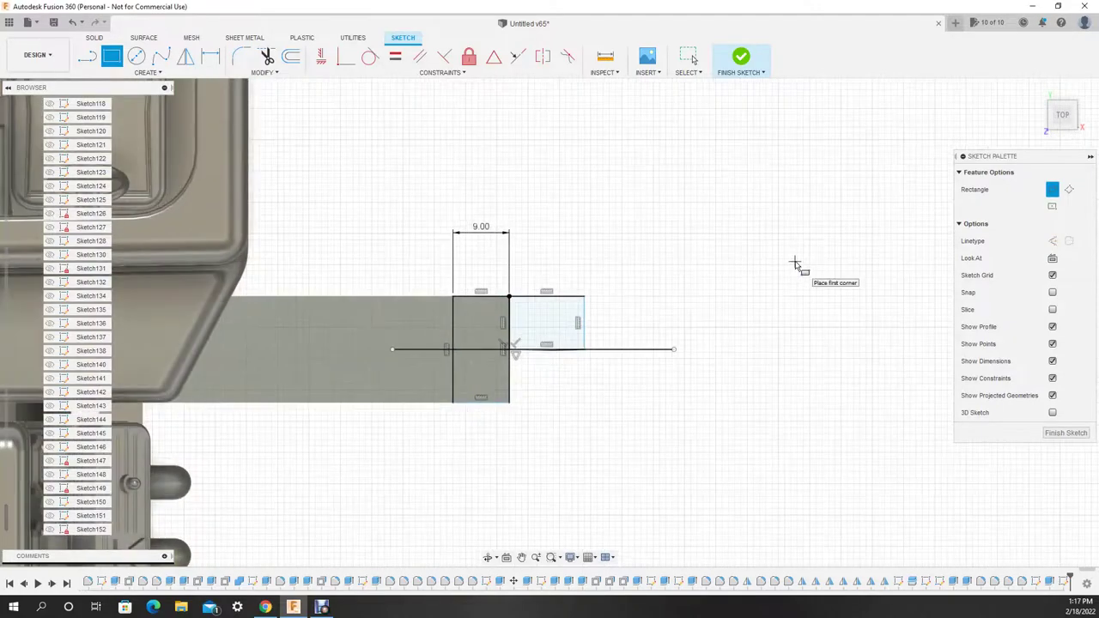
left_click(509, 349)
scroll(511, 335, "up", 2)
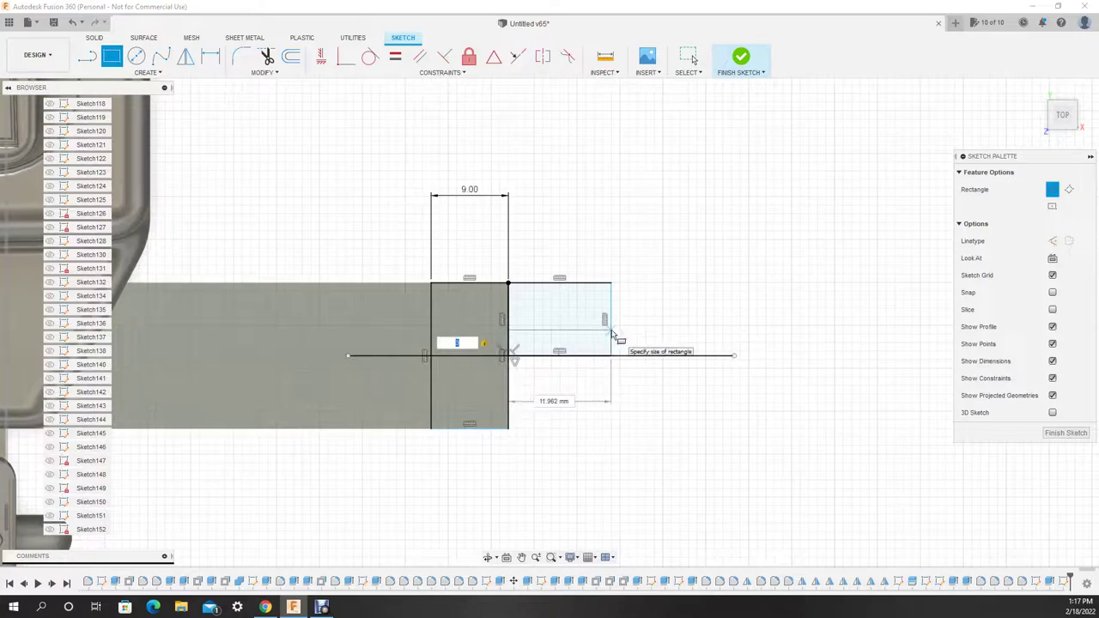
Step: Draw an angled line from the square's top corner and offset it 8 mm
key("l")
left_click(508, 284)
scroll(386, 240, "down", 3)
scroll(384, 238, "up", 2)
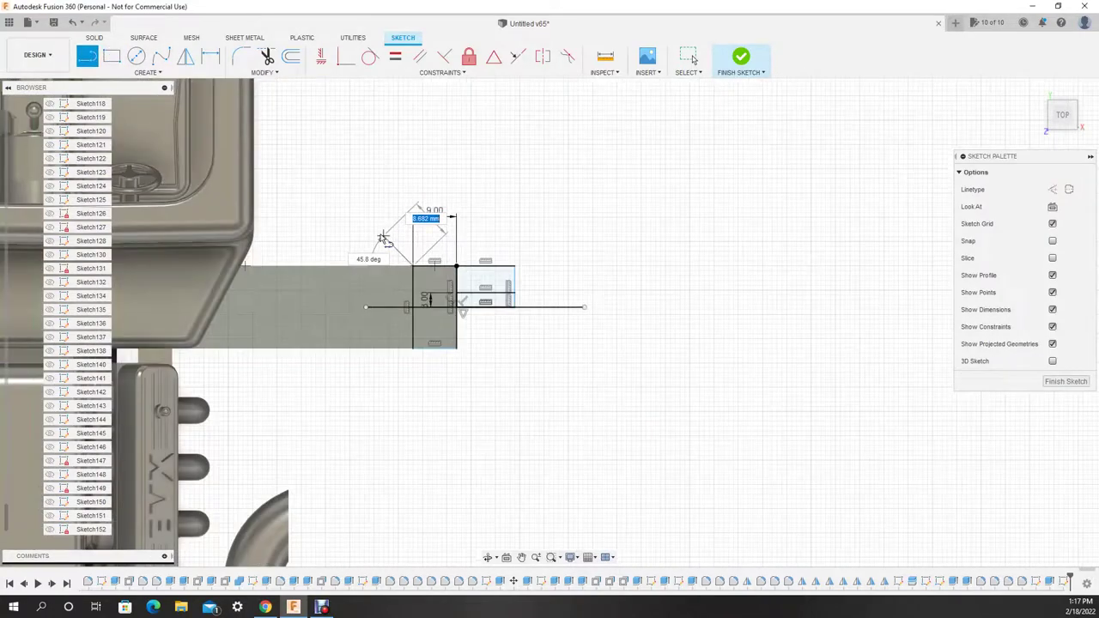
left_click(292, 58)
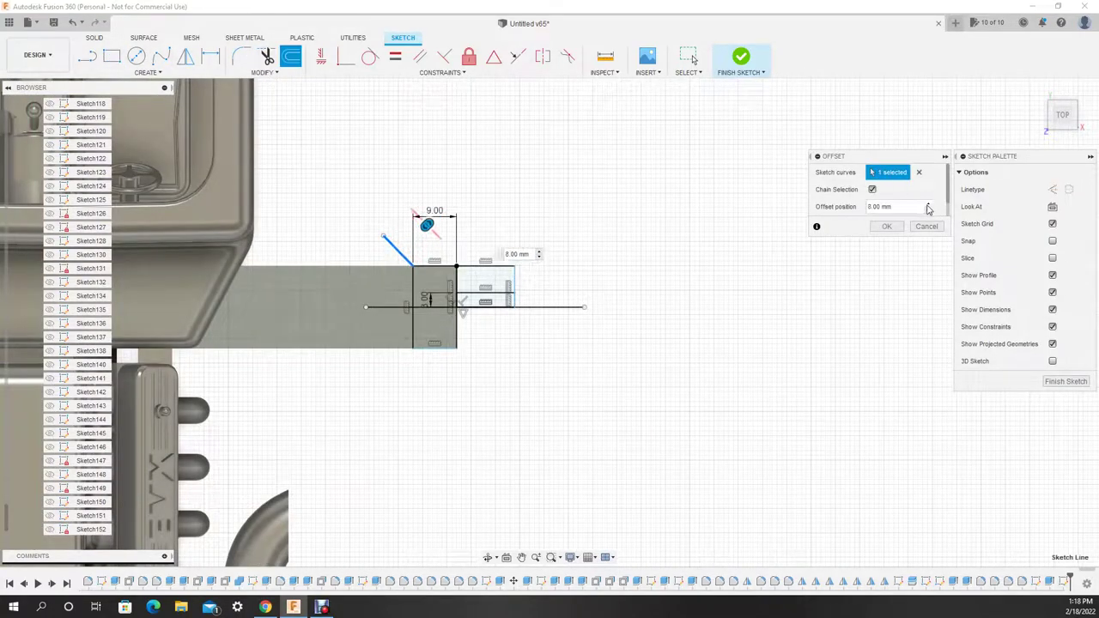
key("Return")
key("l")
scroll(371, 218, "up", 2)
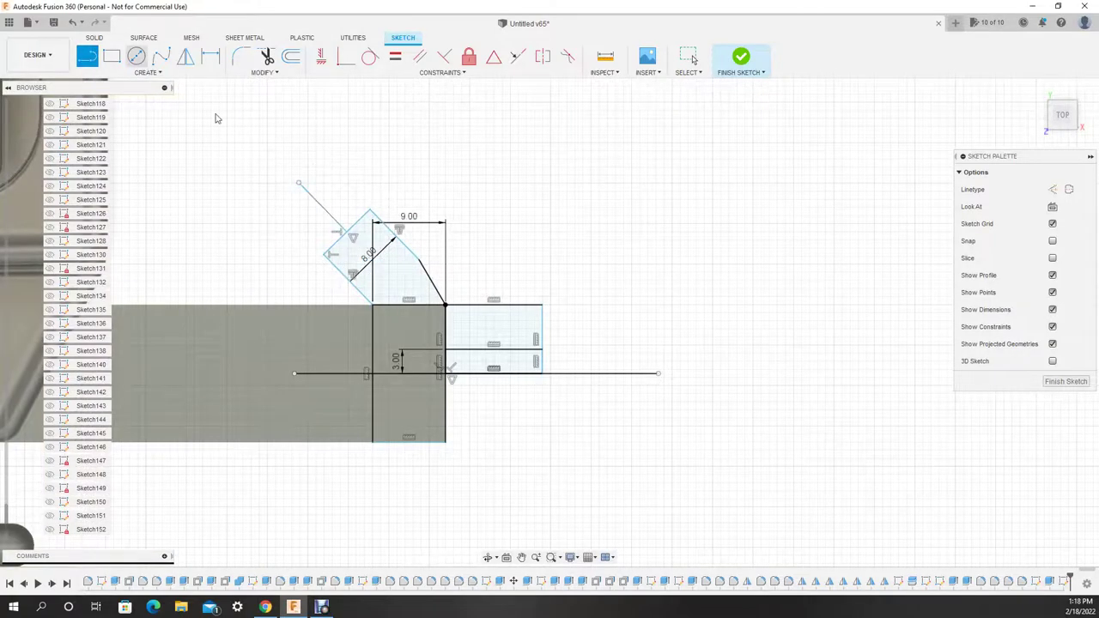
Step: Add an 8 mm circle at the arm end, mirror the arm edge, and finish the sketch
key("c")
left_click(322, 207)
key("Return")
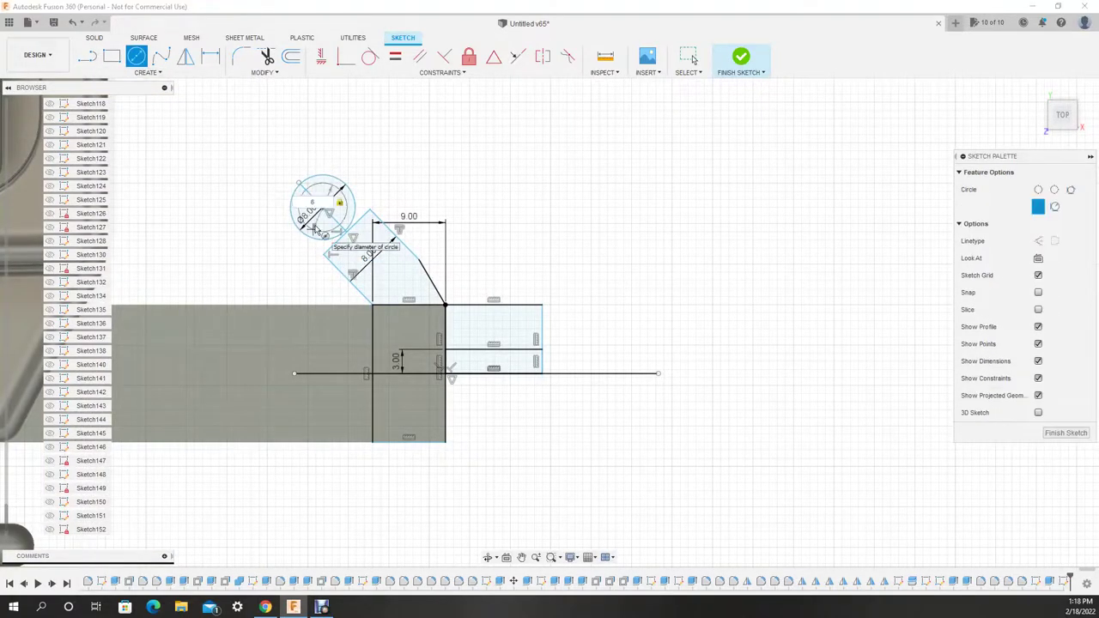
key("l")
left_click(326, 255)
key("m")
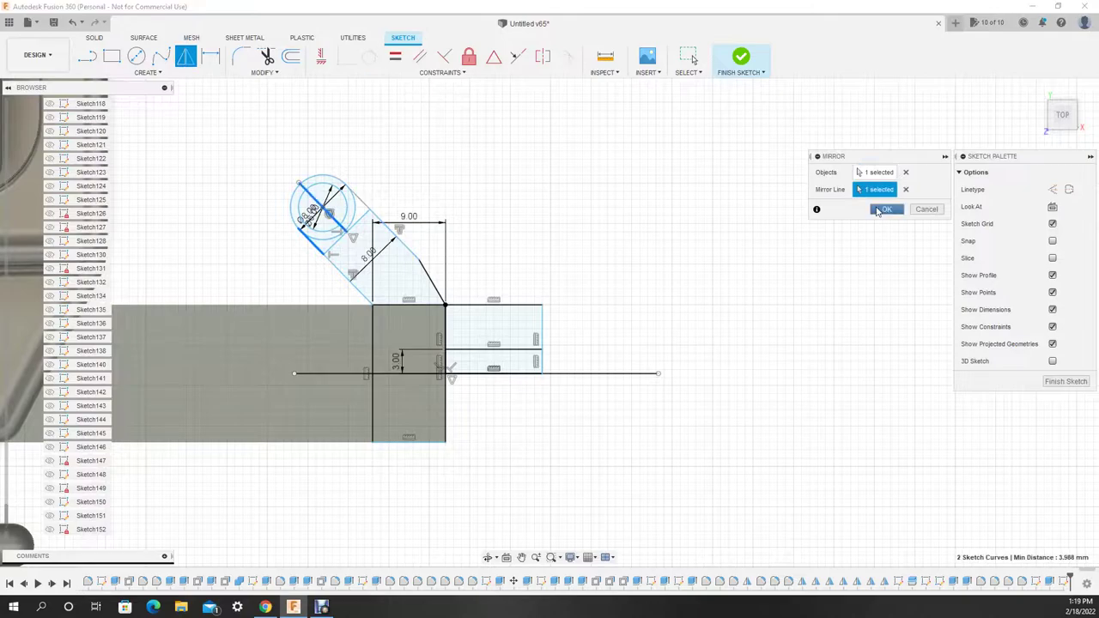
left_click(884, 209)
left_click(740, 57)
Step: Extrude both square profiles 100 mm upward into a tall post
left_click(481, 335)
key("e")
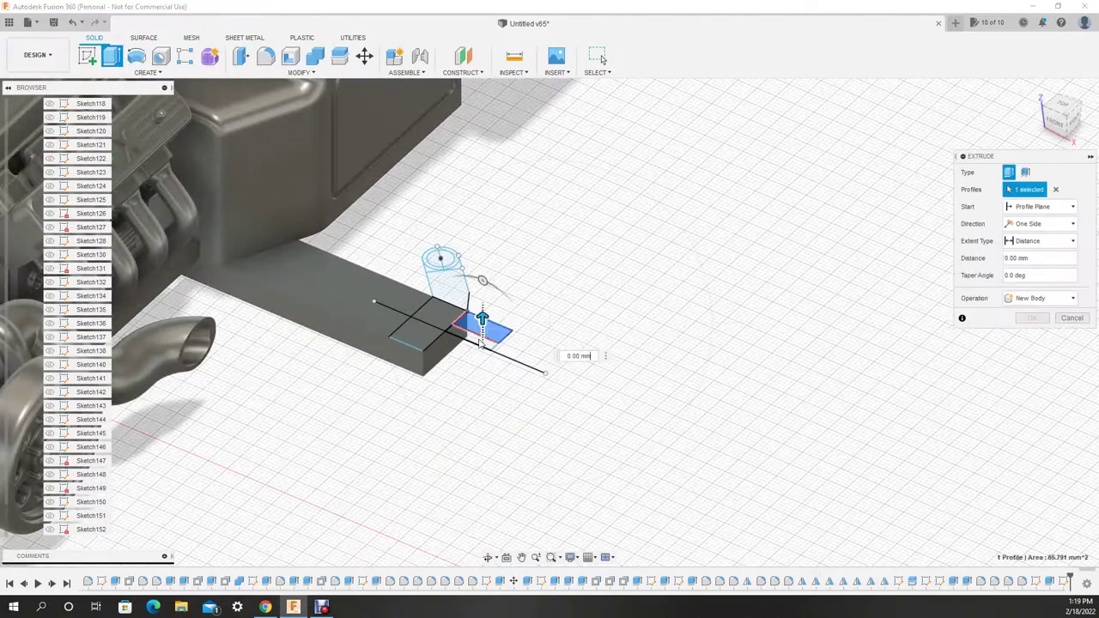
left_click(481, 342)
scroll(481, 342, "down", 5)
left_click_drag(478, 421, 531, 158)
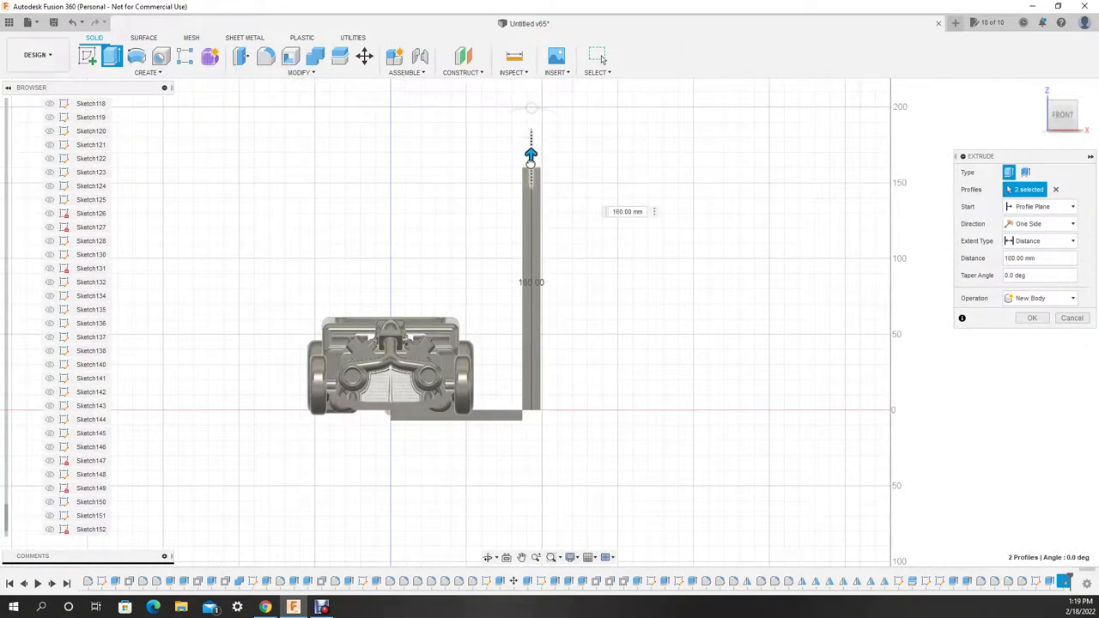
key("Return")
left_click_drag(487, 559, 647, 439)
scroll(486, 559, "up", 3)
key("e")
key("Return")
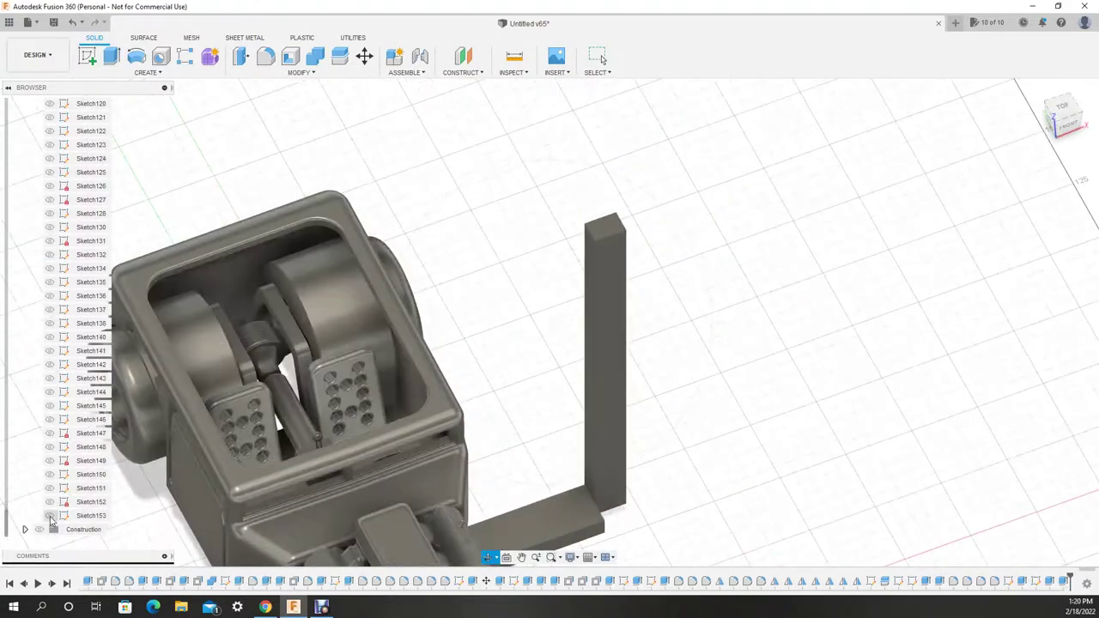
left_click_drag(101, 511, 467, 370)
Step: Extrude the corner profile at the post's foot 4 mm as a join
double_click(484, 395)
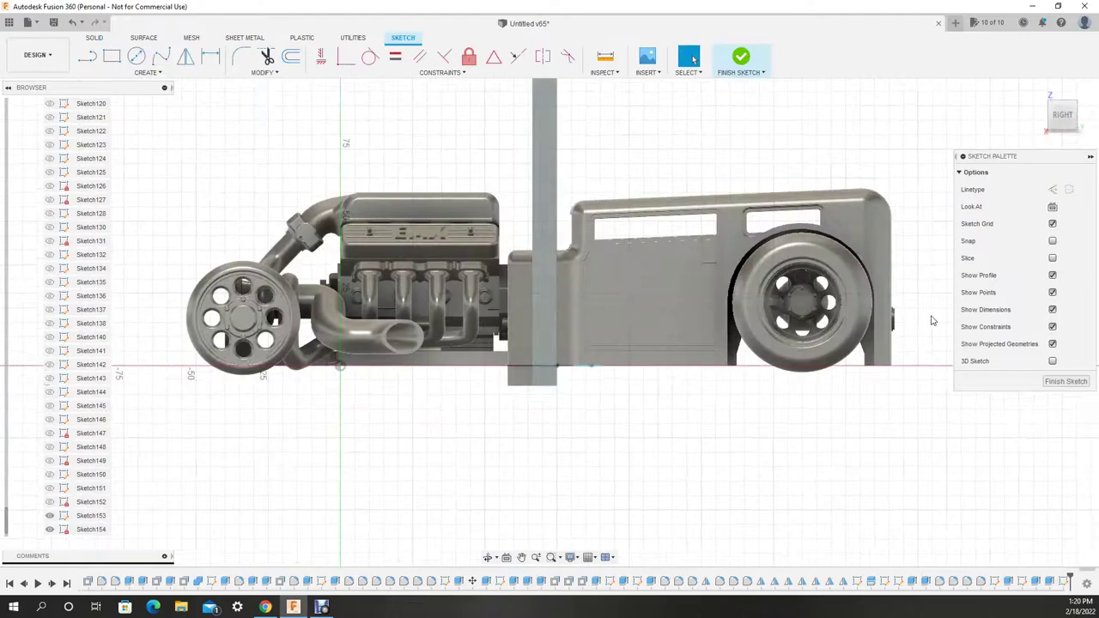
key("Escape")
left_click_drag(511, 482, 574, 471)
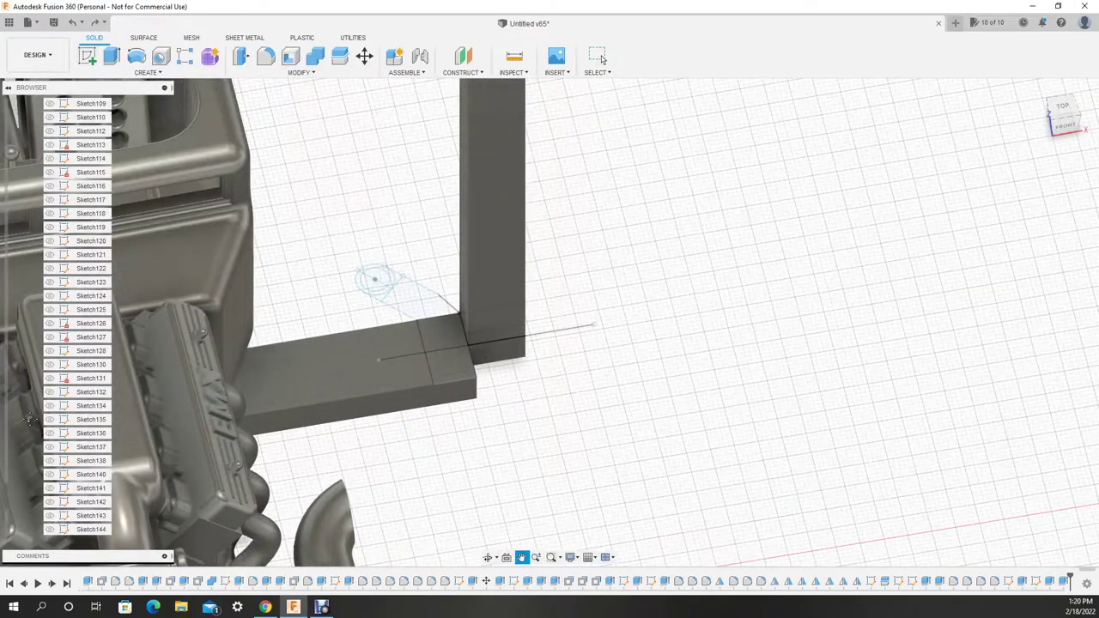
scroll(29, 355, "up", 10)
left_click(111, 56)
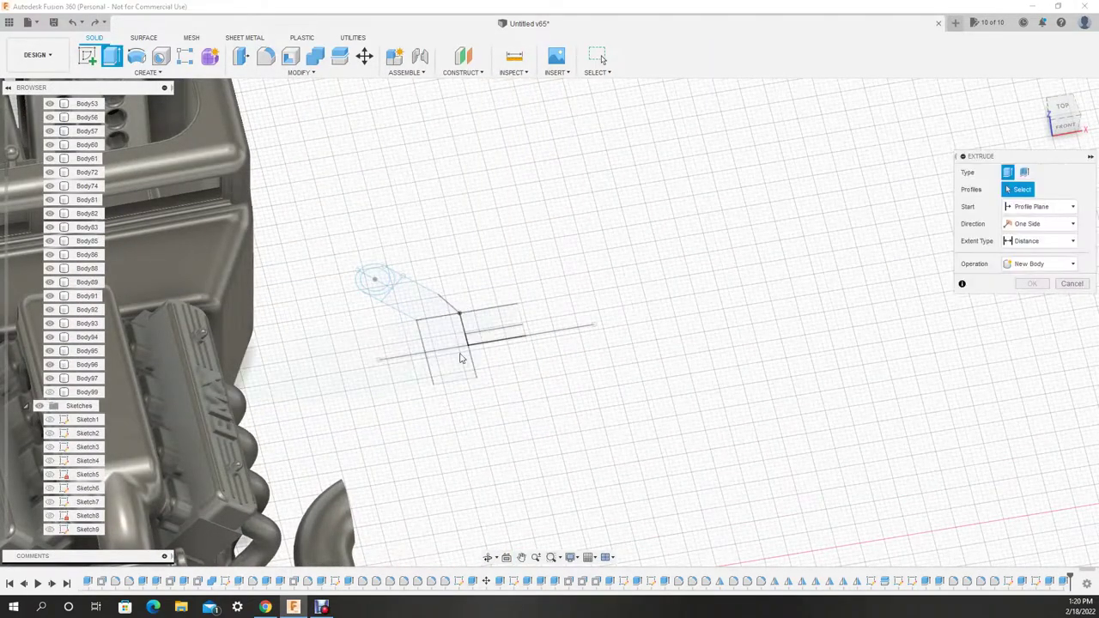
left_click(458, 356)
key("Return")
left_click(494, 335)
key("e")
type("4.85")
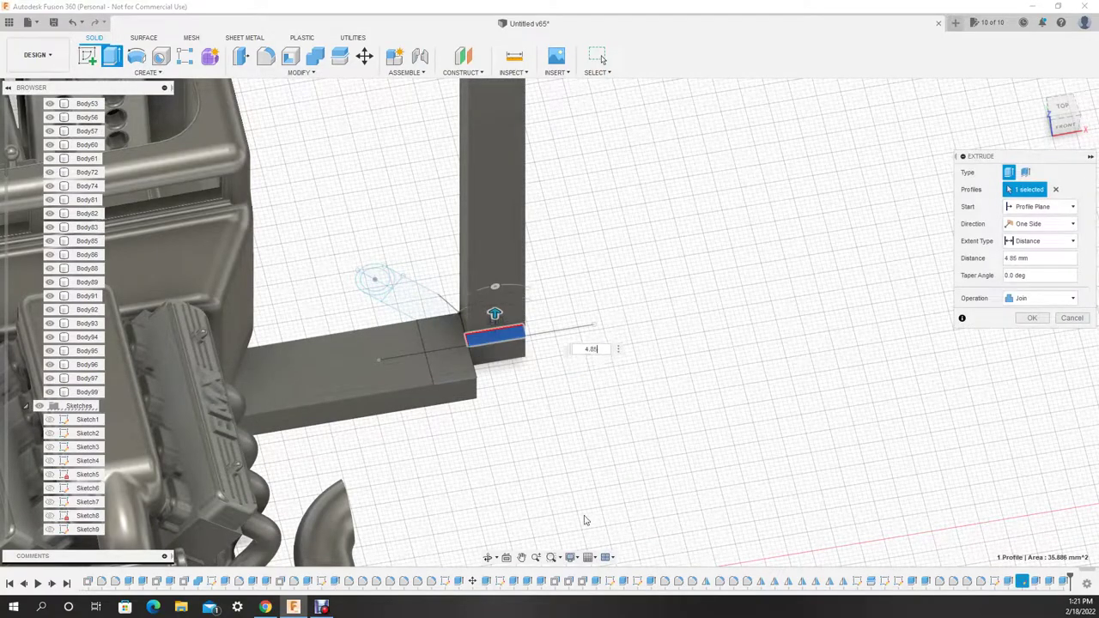
key("Return")
Step: Cut a notch into the post at the joint with an extrusion
middle_click_drag(584, 519, 540, 380, "shift")
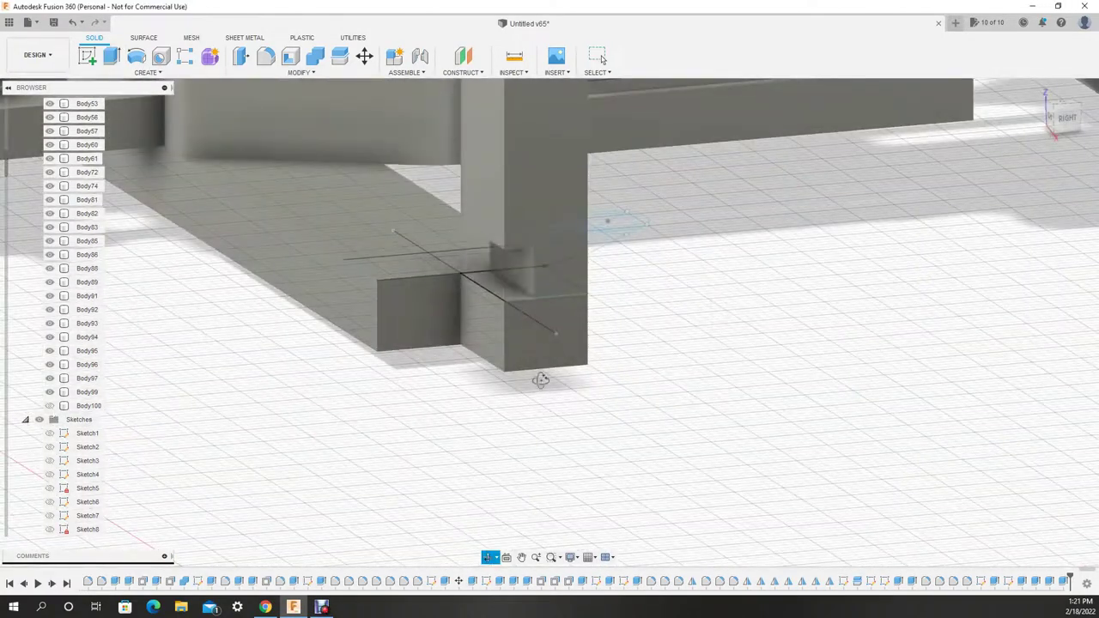
left_click(110, 56)
left_click(472, 258)
left_click_drag(567, 283, 555, 285)
key("Return")
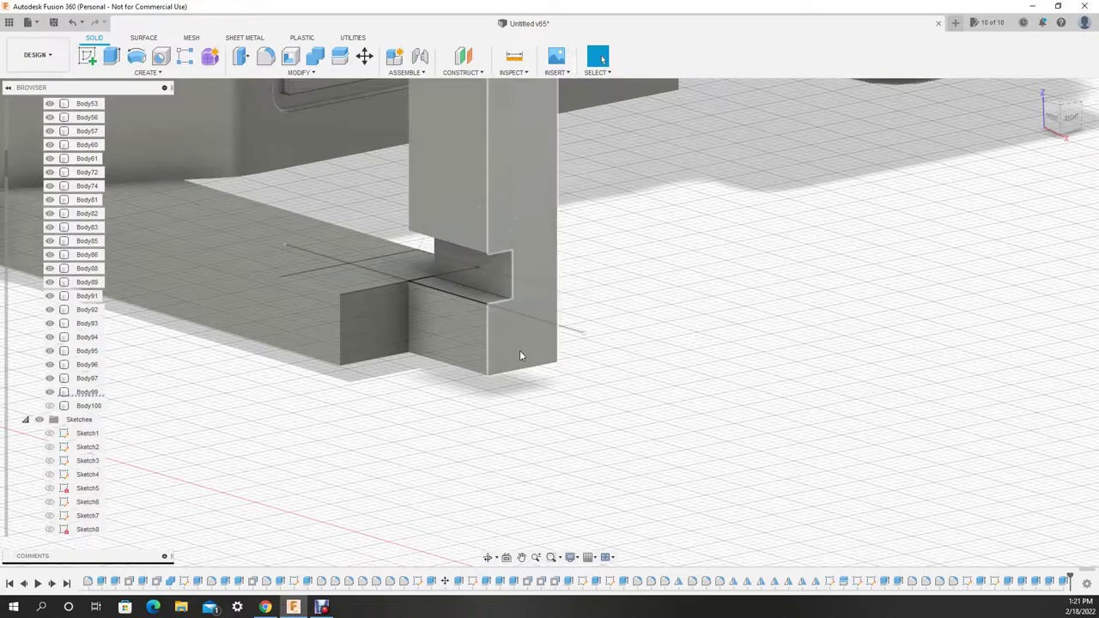
Step: Change the notch extrusion so it produces a new body instead of a cut
left_click(145, 72)
left_click(206, 327)
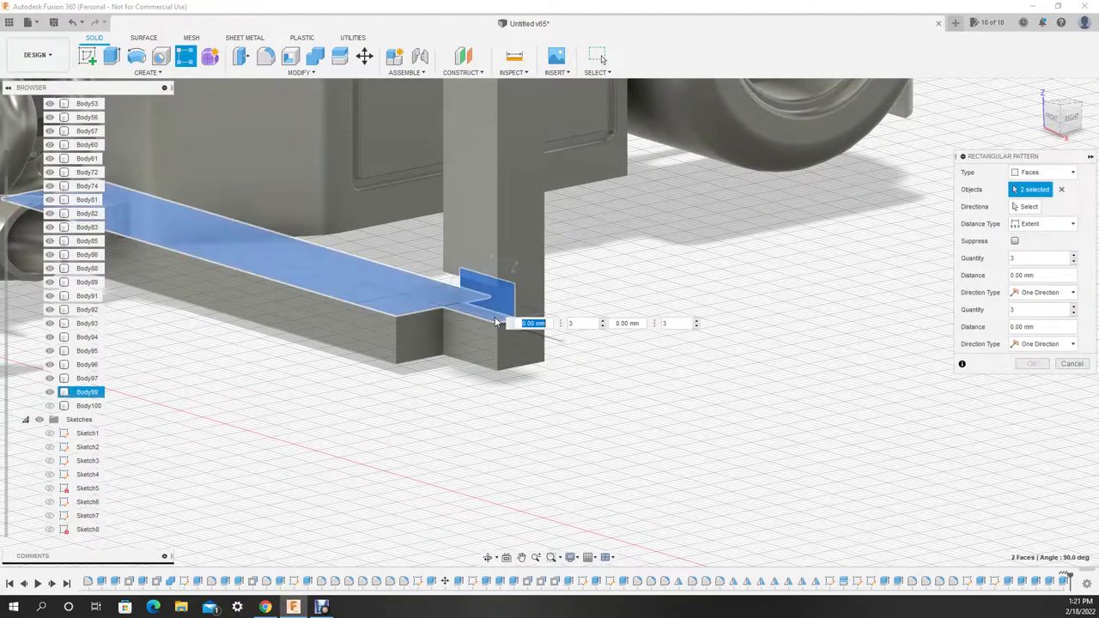
key("Escape")
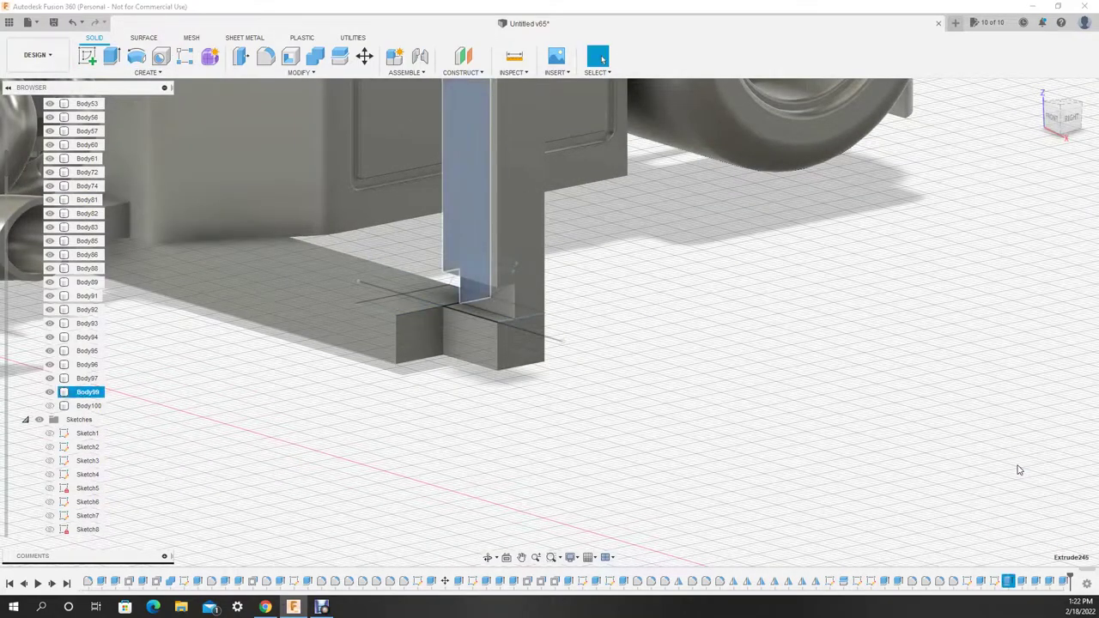
left_click(88, 405)
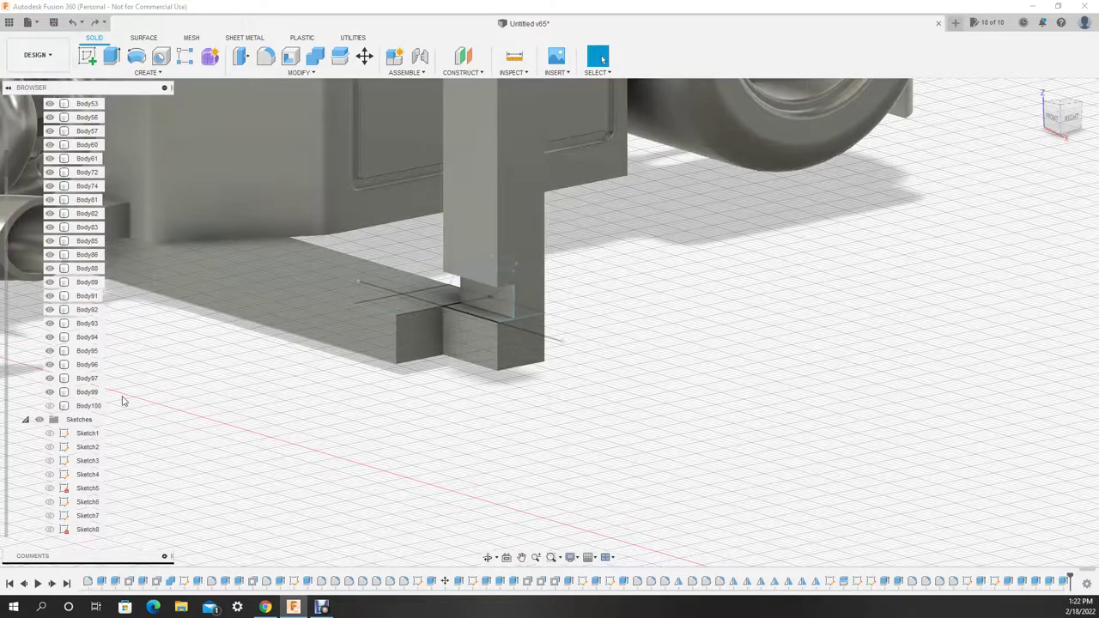
middle_click_drag(596, 401, 171, 483, "shift")
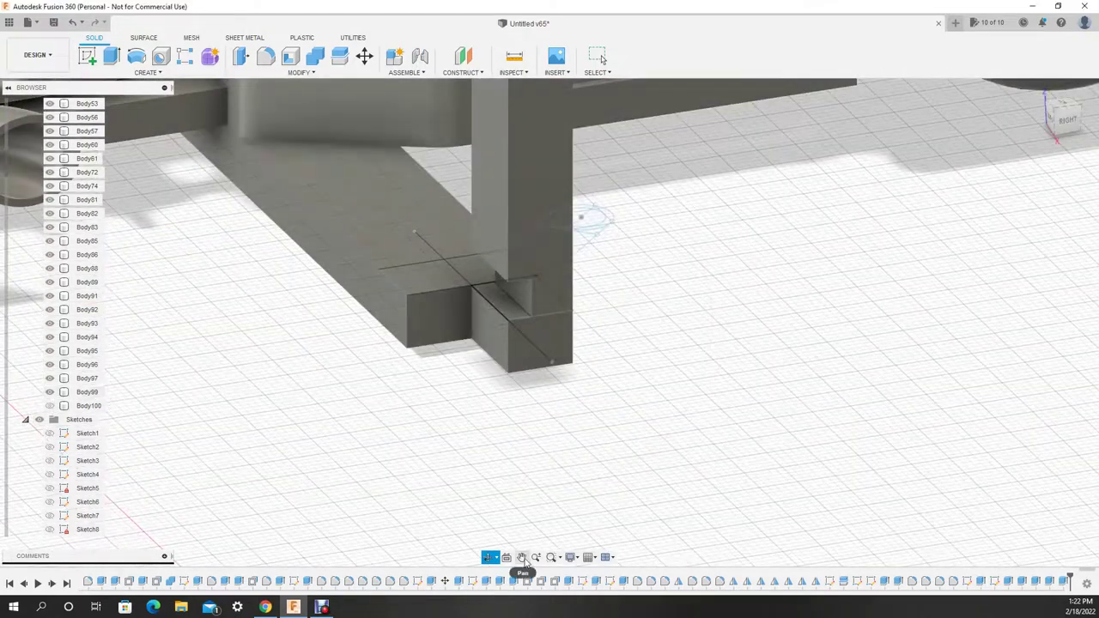
double_click(1021, 581)
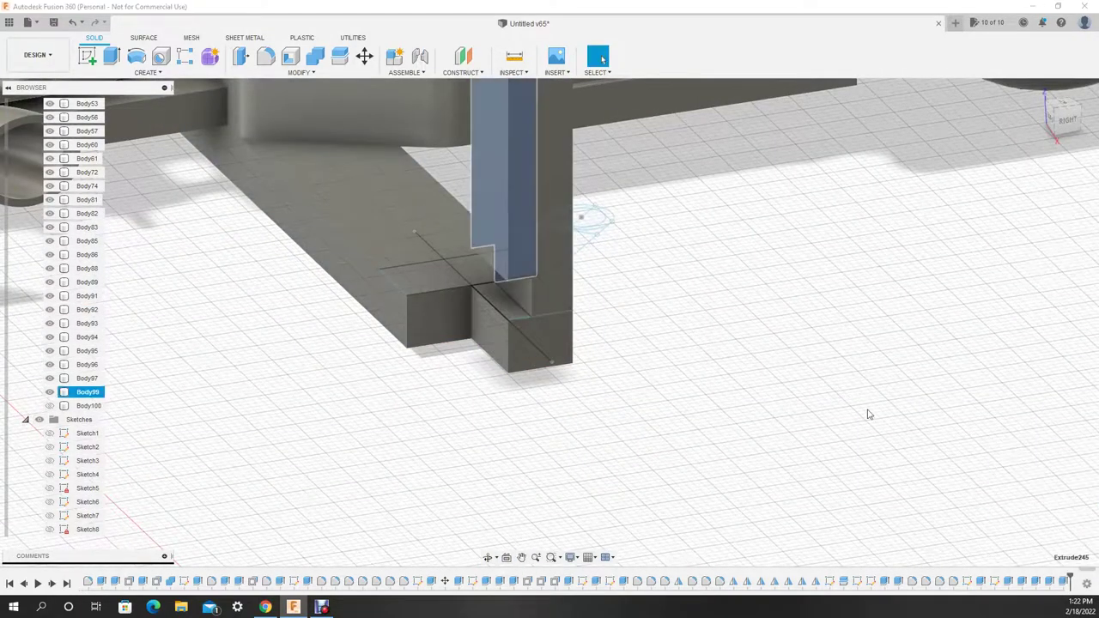
left_click(1039, 298)
left_click(1031, 351)
left_click(1039, 318)
Step: Split Body99 using the notch face
left_click(339, 56)
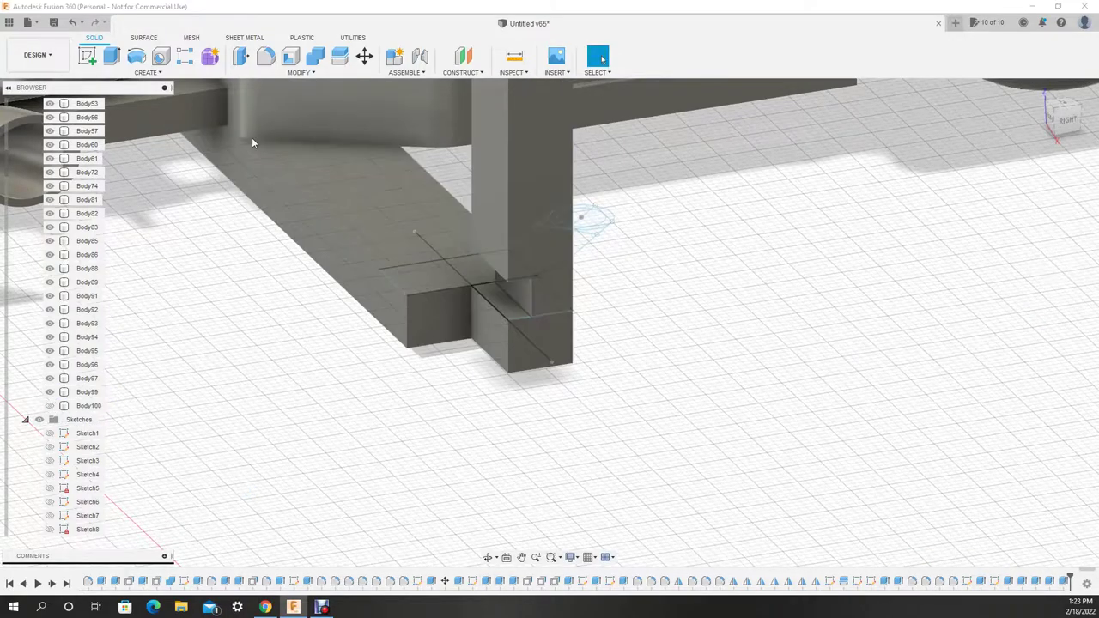
left_click(412, 322)
left_click(449, 336)
key("Return")
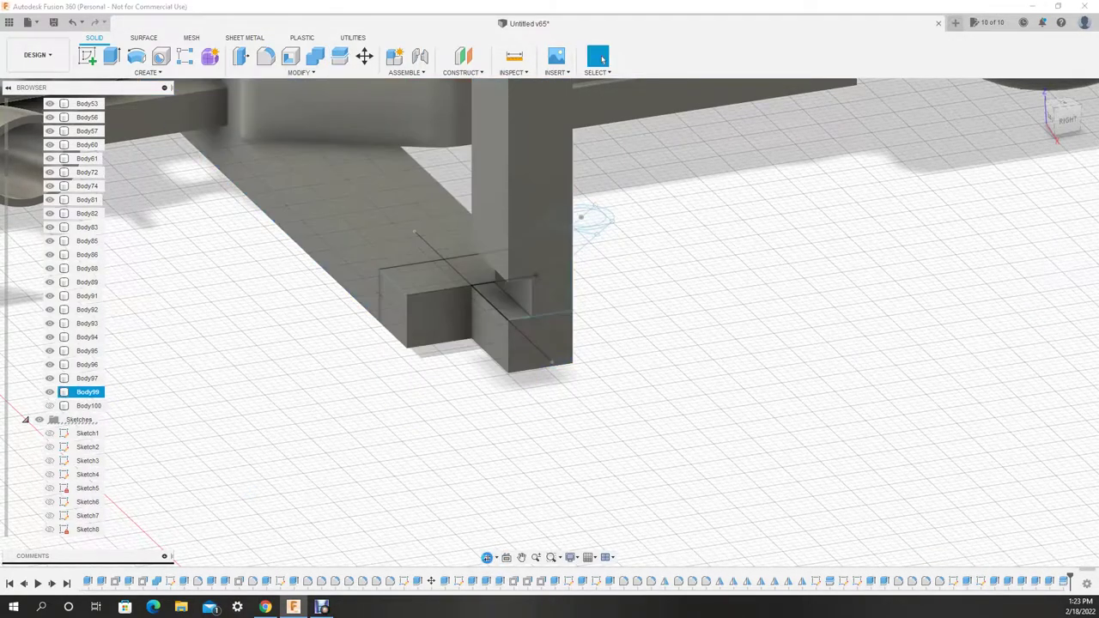
Step: Rectangular-pattern the notch faces 9 times along the post's vertical edge
left_click(147, 72)
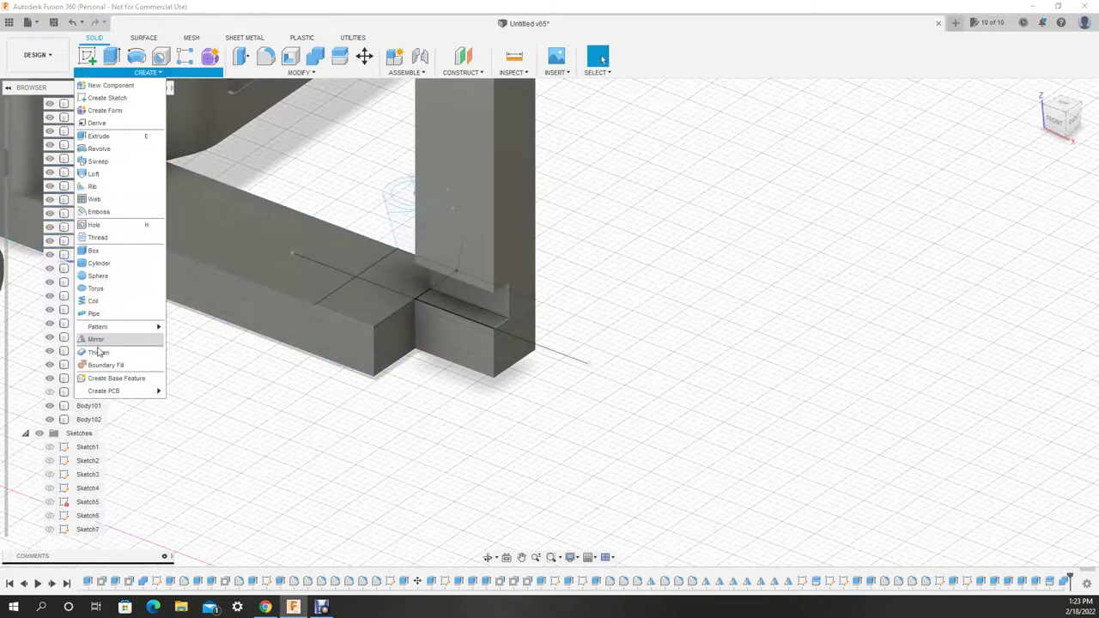
left_click(214, 343)
left_click(454, 281)
scroll(481, 318, "down", 5)
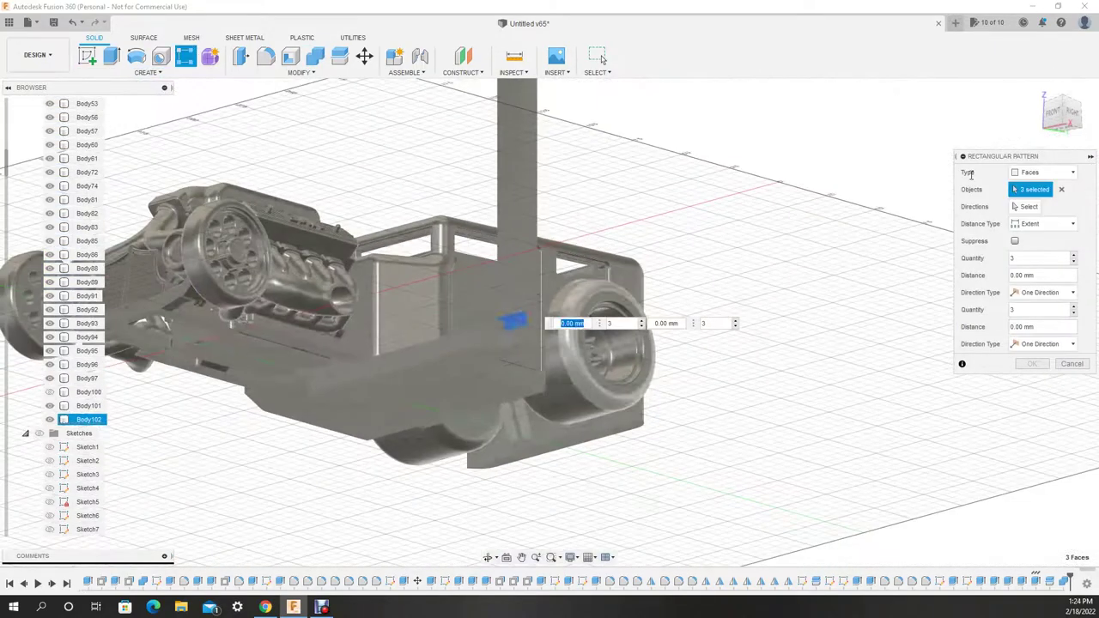
left_click(522, 214)
left_click(1079, 119)
key("Tab")
type("9")
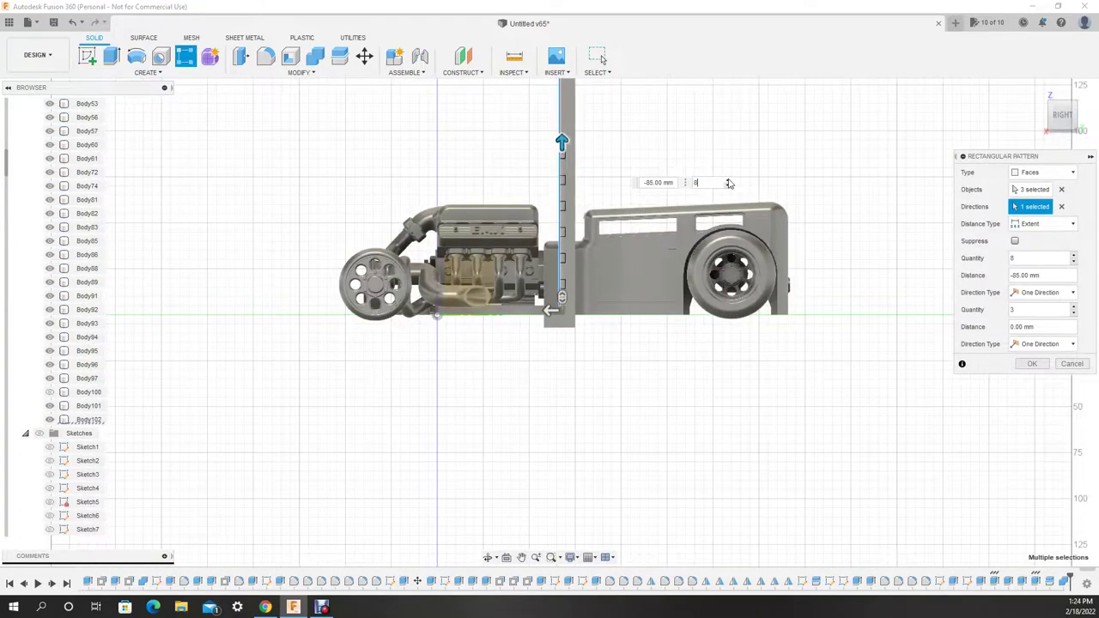
scroll(830, 115, "down", 3)
scroll(630, 341, "up", 3)
scroll(498, 254, "up", 1)
scroll(498, 254, "down", 2)
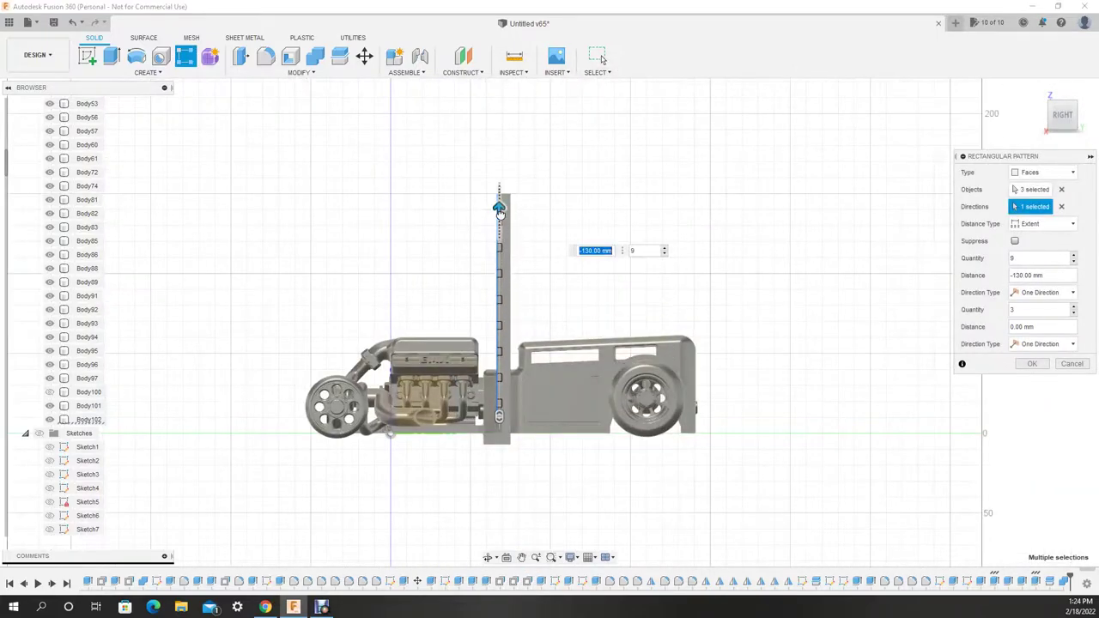
left_click(1033, 364)
middle_click_drag(549, 344, 481, 309, "shift")
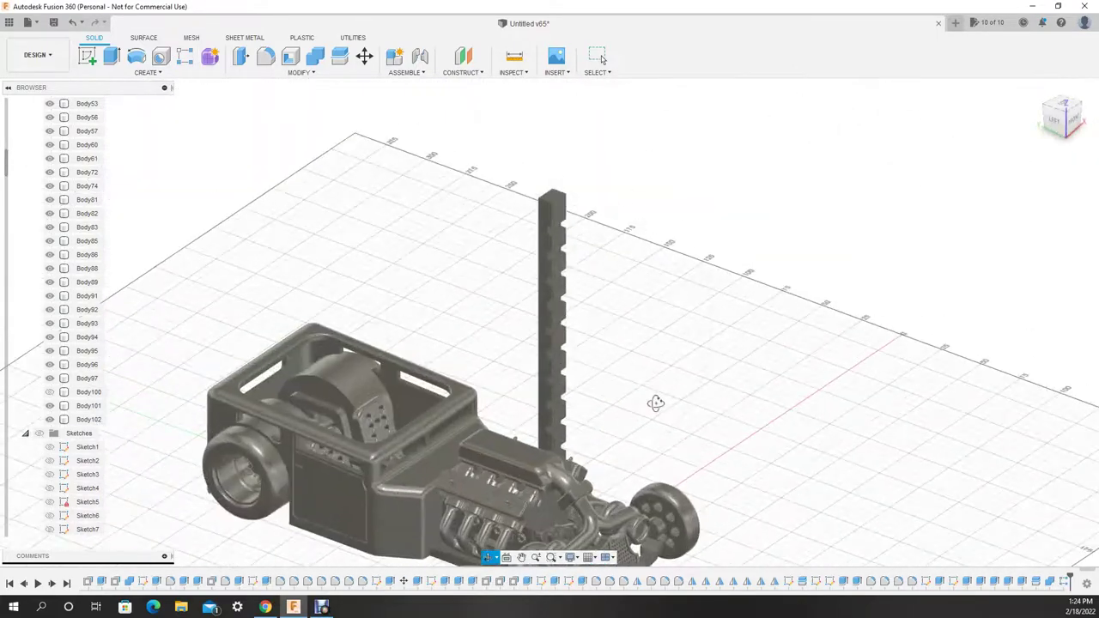
scroll(655, 400, "up", 5)
middle_click_drag(655, 400, 516, 412, "shift")
scroll(515, 412, "up", 3)
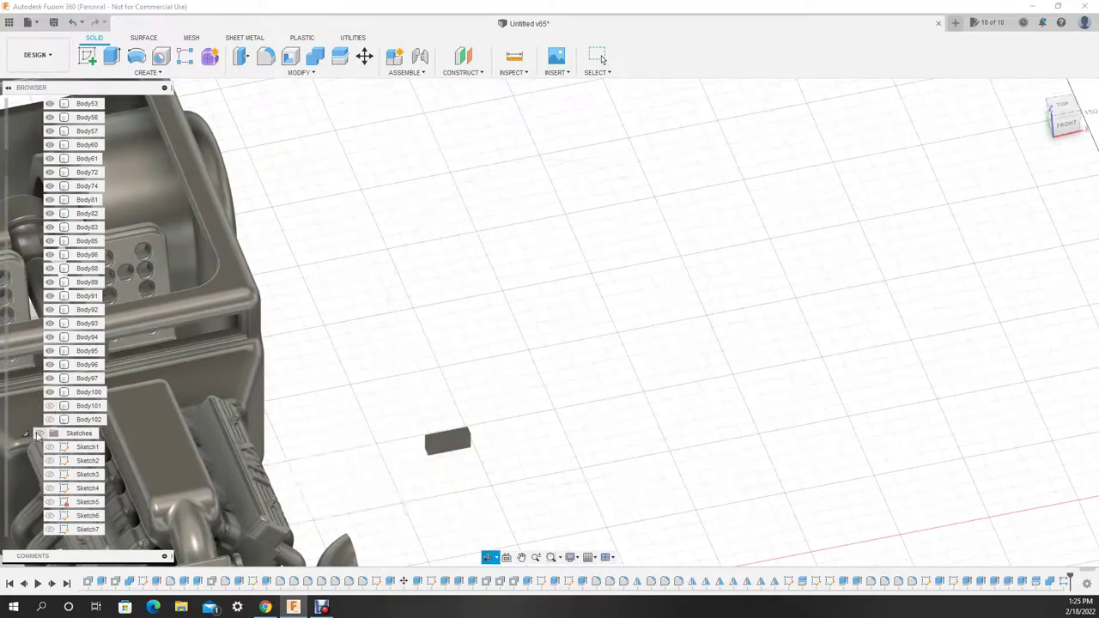
Step: Extrude the arm's base sketch profiles into a solid
key("e")
left_click(414, 464)
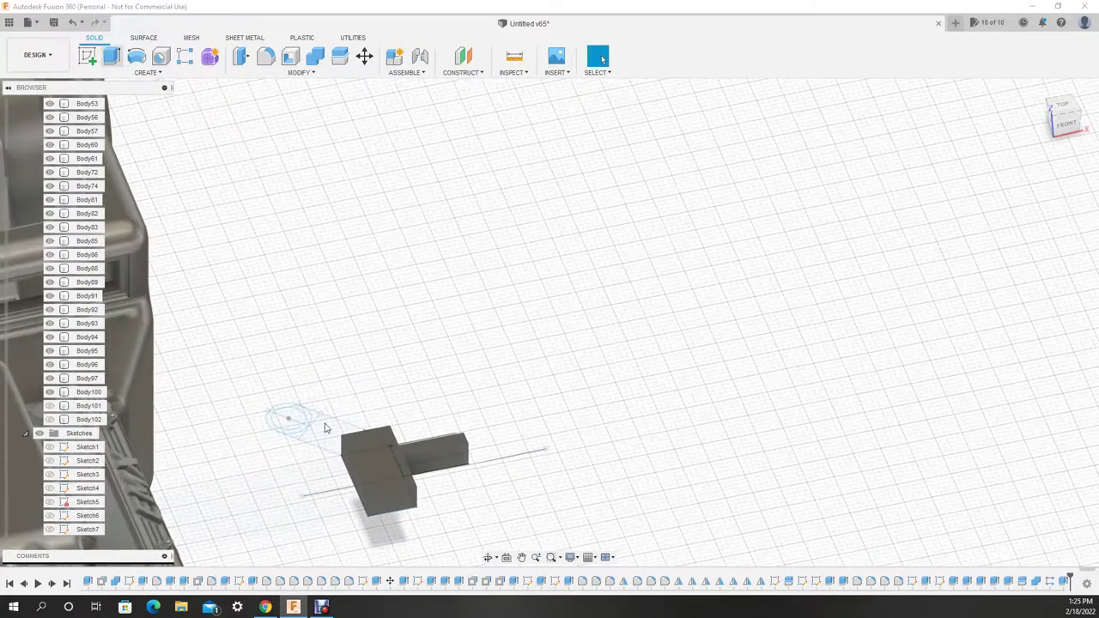
scroll(471, 444, "up", 3)
mouse_move(446, 481)
middle_mouse_down()
mouse_move(400, 481)
mouse_move(1090, 340)
middle_mouse_up()
key("Escape")
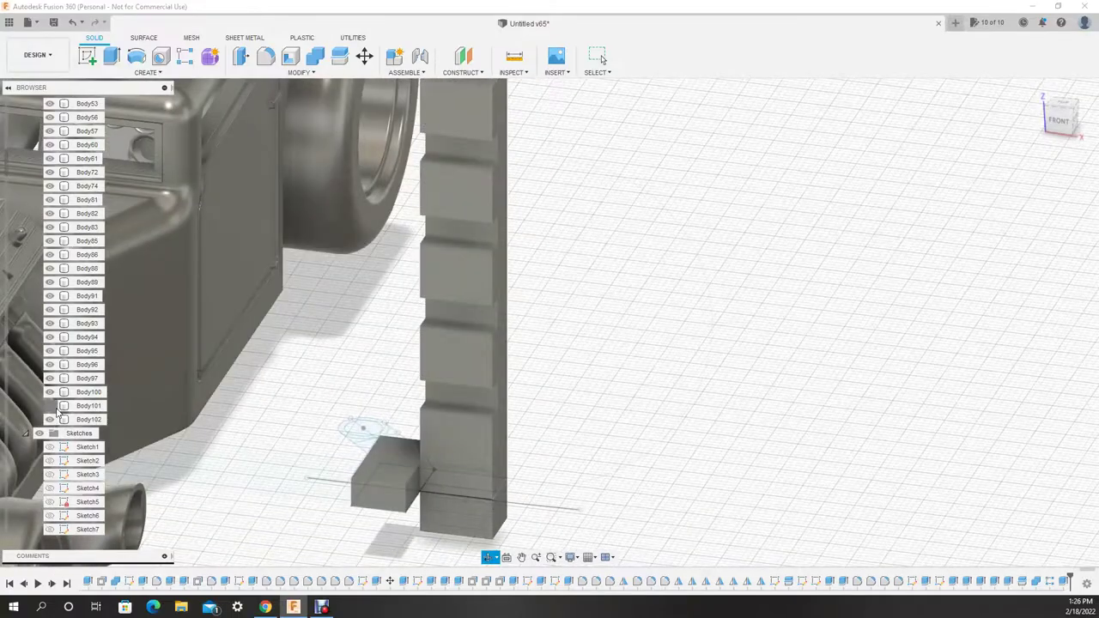
key("e")
key("Escape")
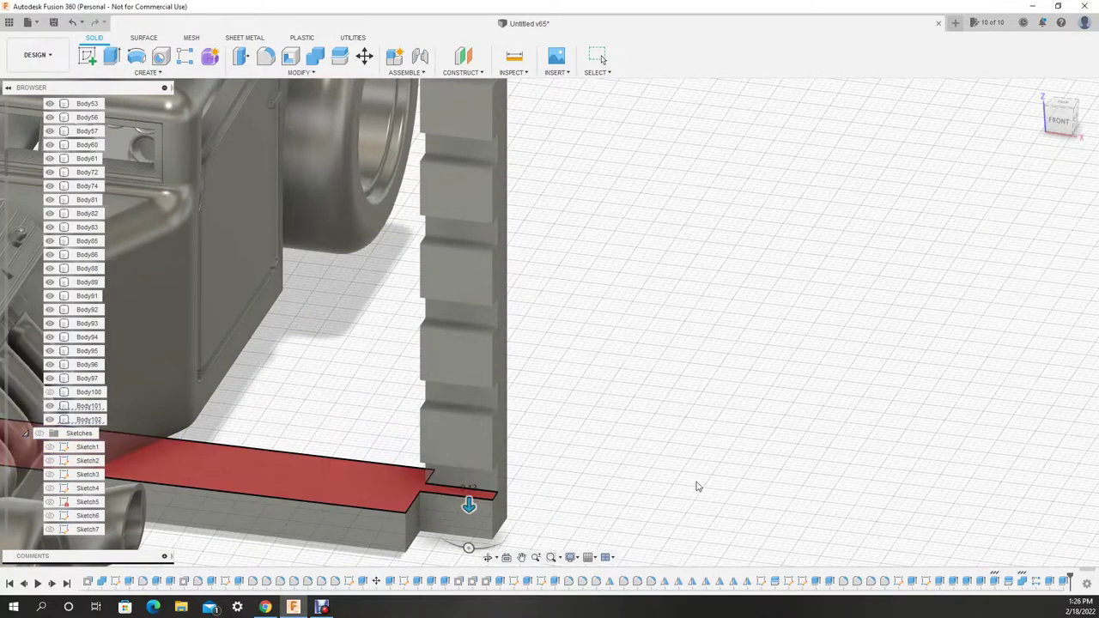
left_click(50, 453)
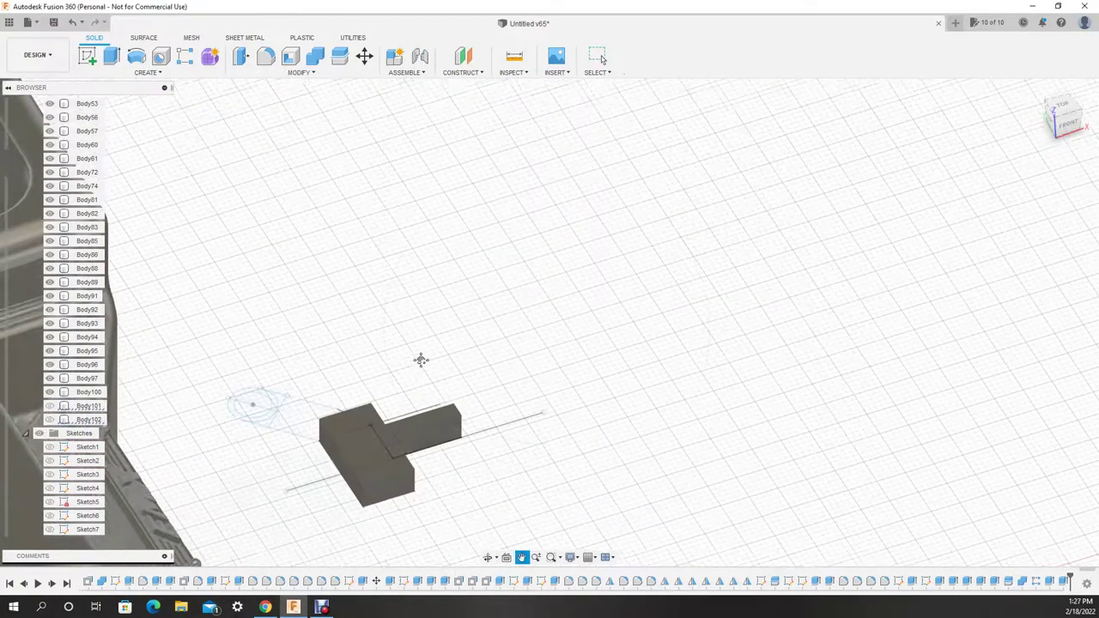
key("e")
left_click(277, 399)
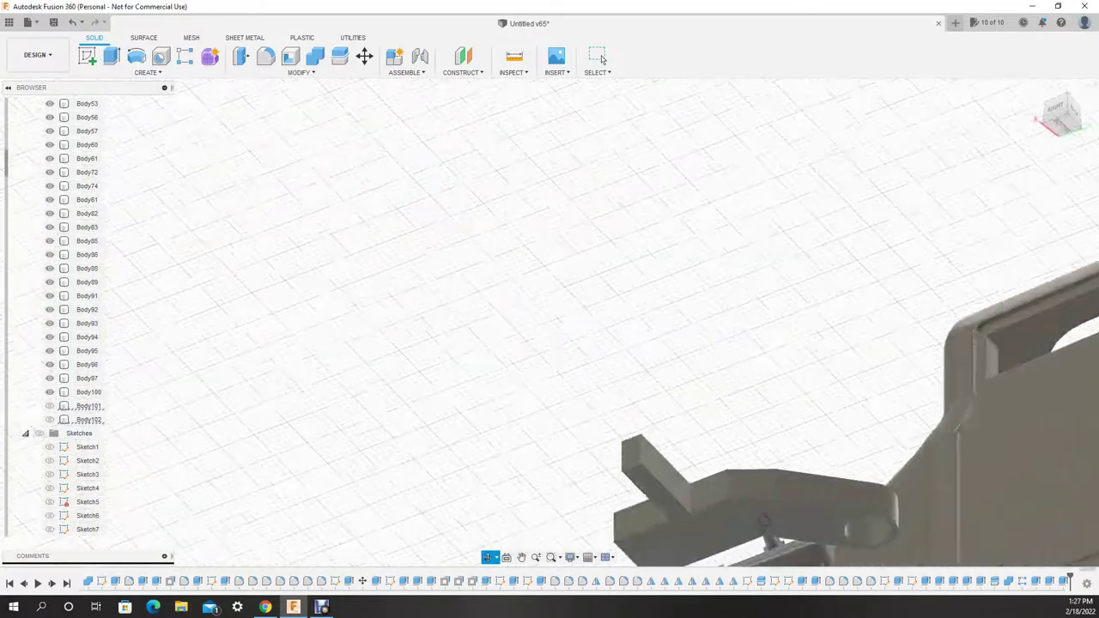
key("e")
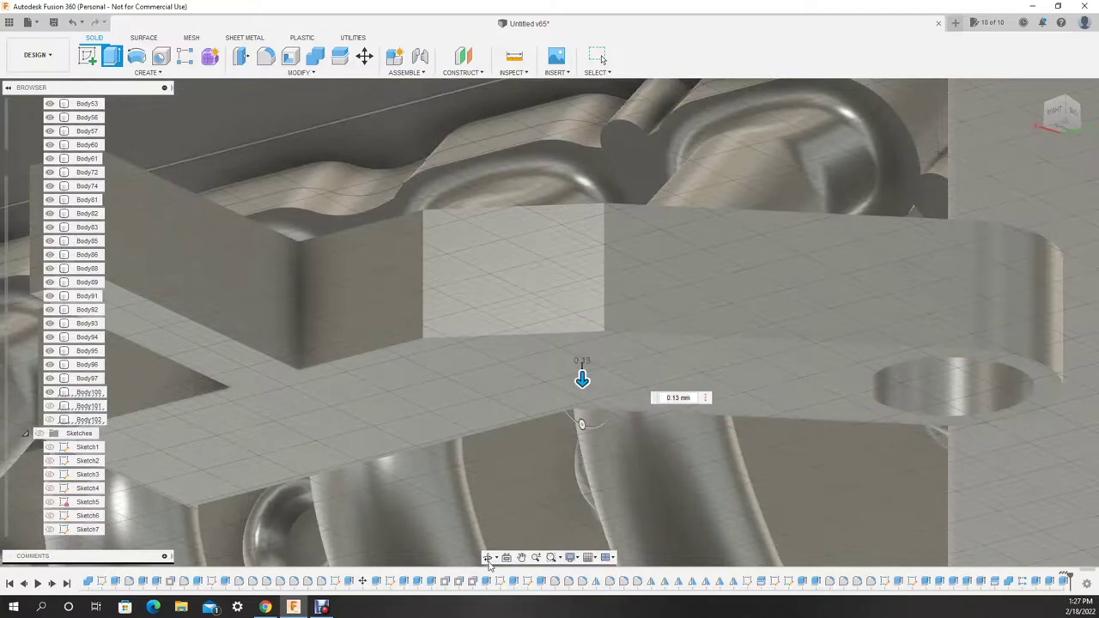
key("Return")
Step: Offset the pivot hole's inner face by -0.2 mm
left_click(985, 395)
type("q-0.2")
key("Return")
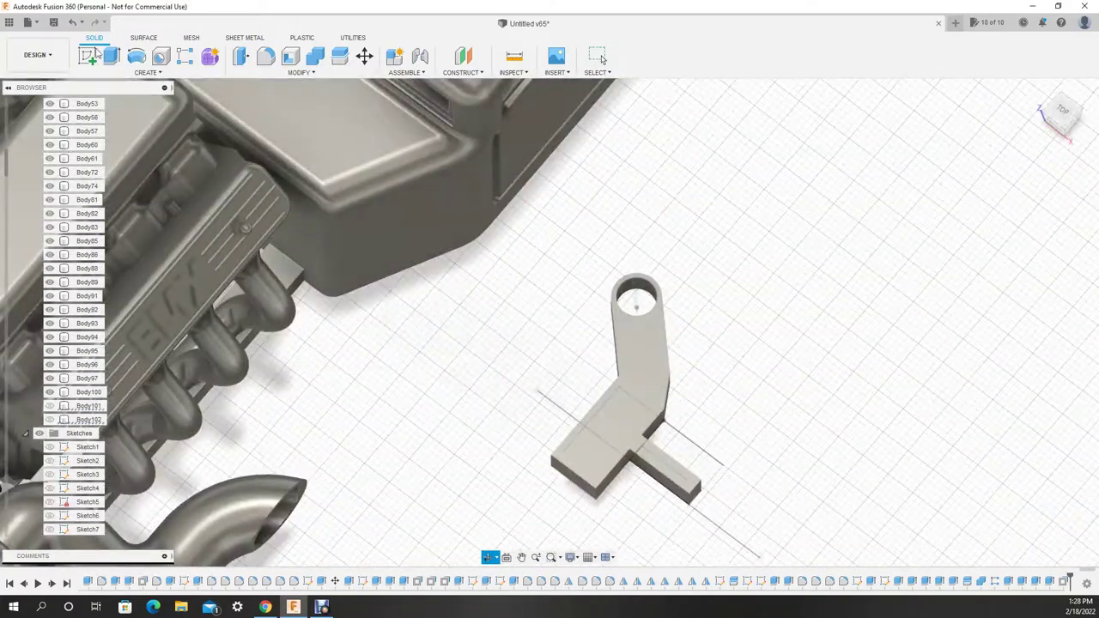
Step: Extrude the hole circle as a separate pin body and start a sketch on its top face
key("e")
left_click(634, 305)
left_click(1044, 318)
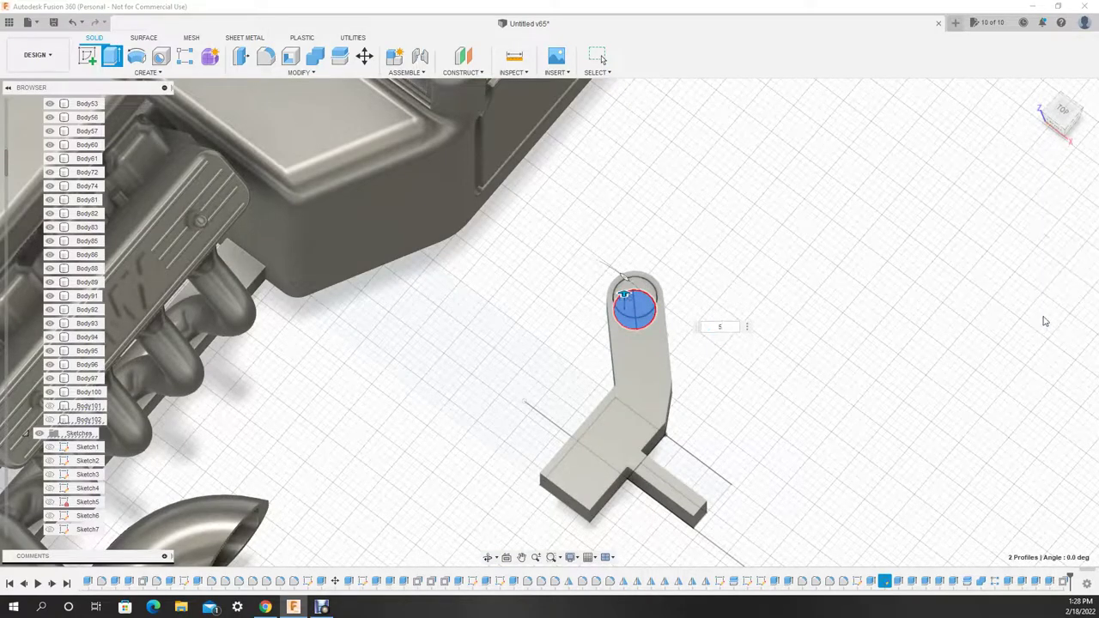
left_click(87, 56)
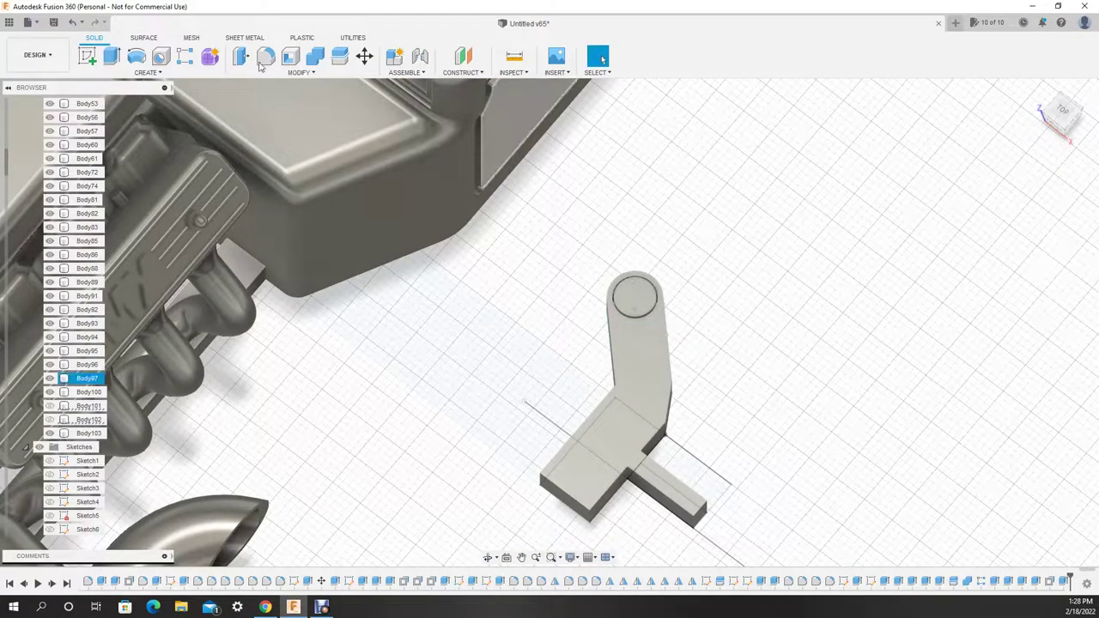
left_click(648, 303)
Step: Draw a line from the pin's centre and offset it 3.5 mm into a parallel line
key("l")
left_click(492, 300)
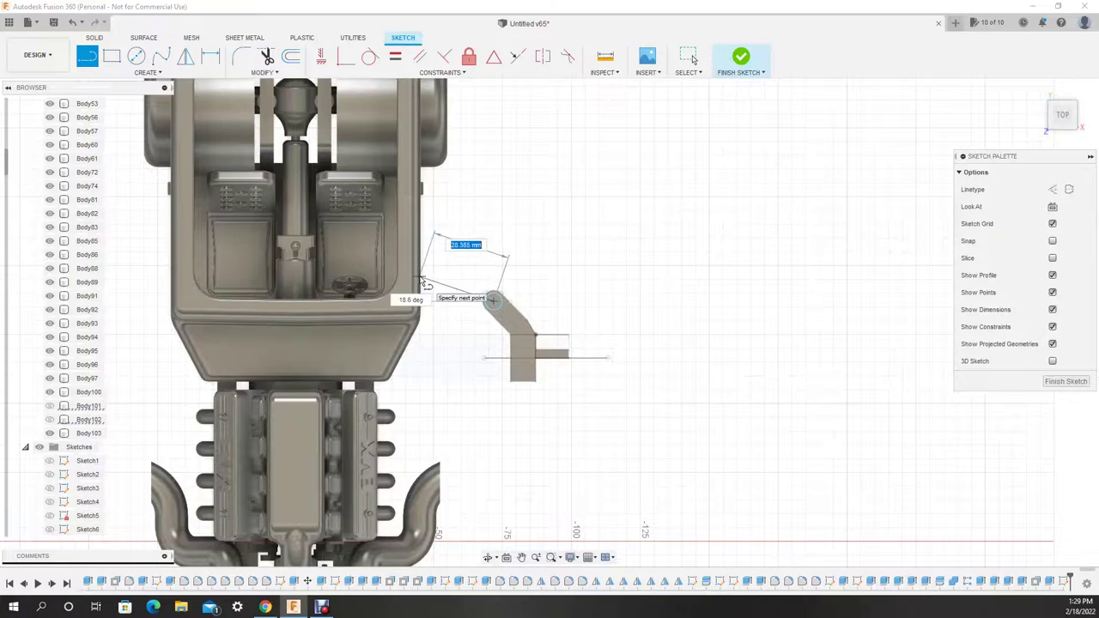
scroll(567, 278, "up", 5)
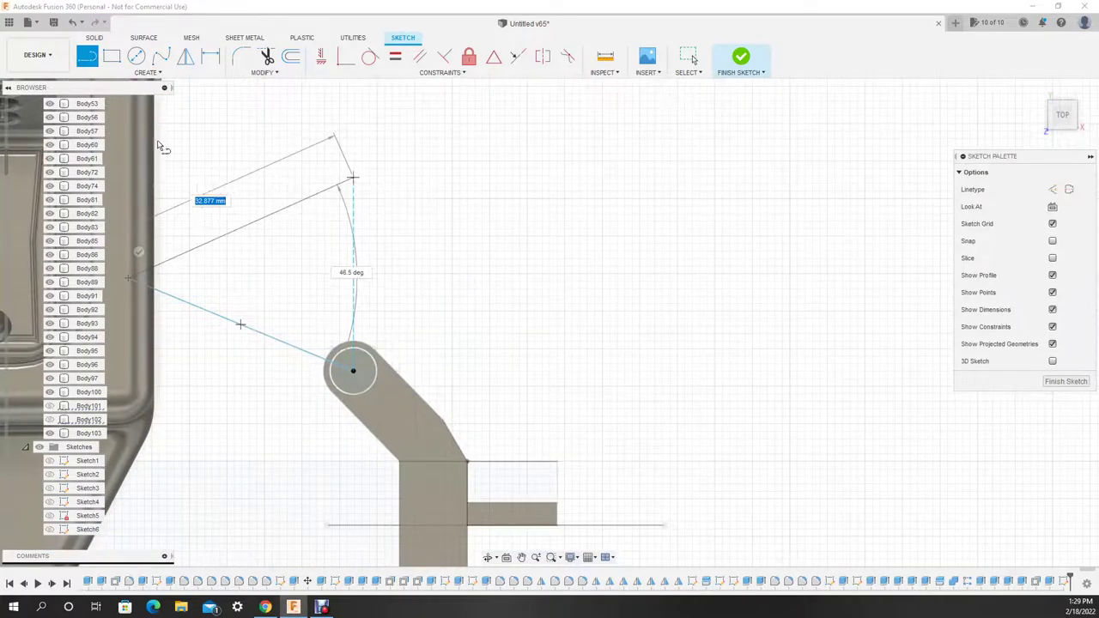
key("o")
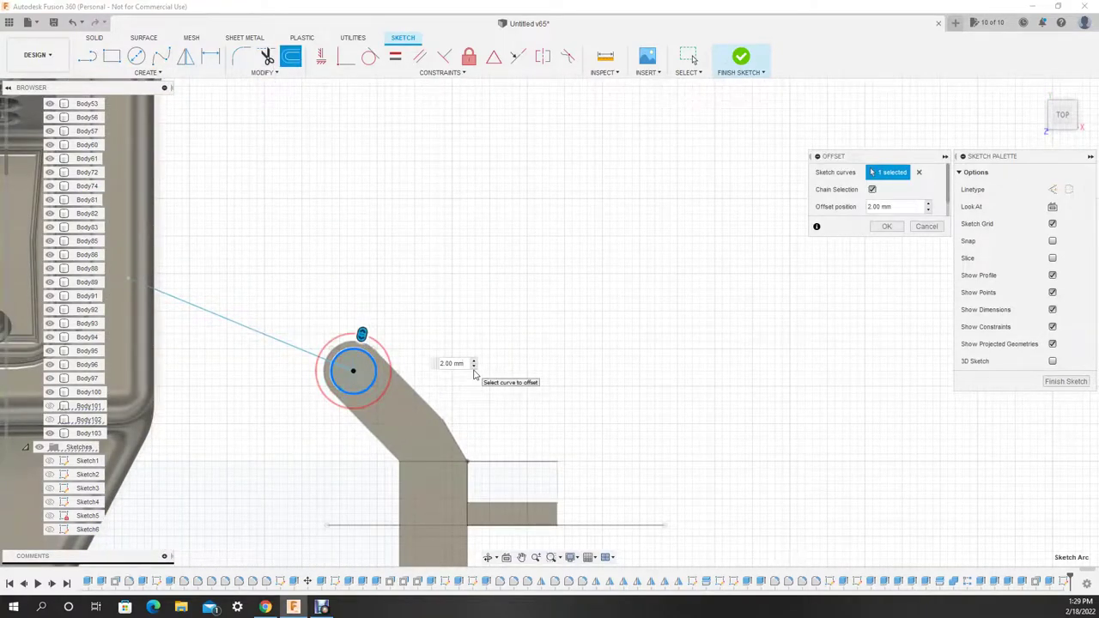
left_click(258, 331)
type("3.5")
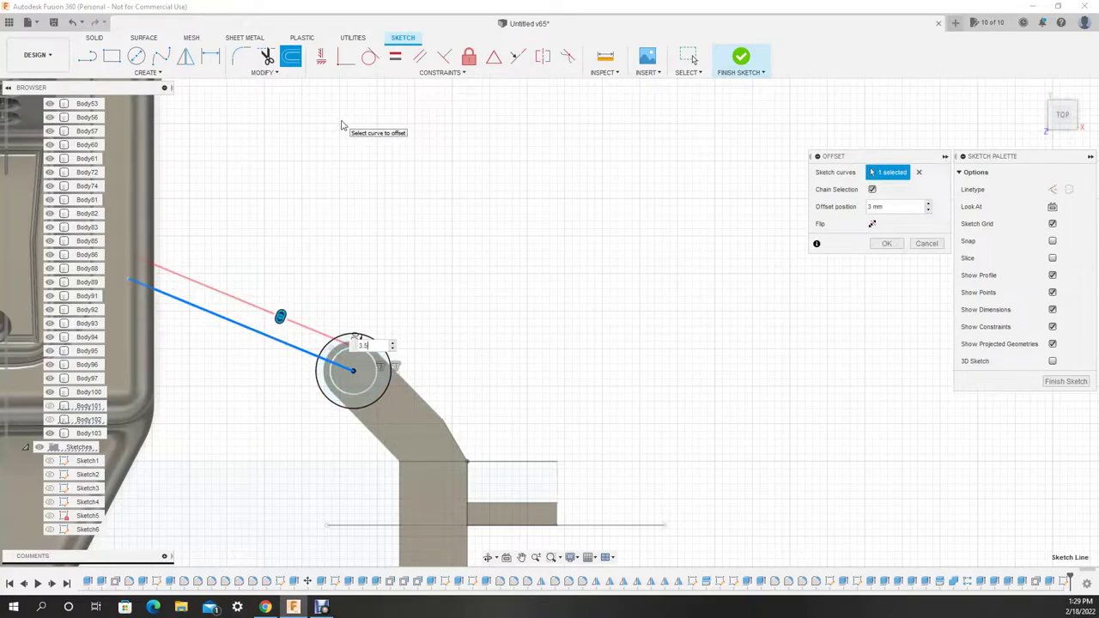
key("Return")
scroll(362, 391, "up", 3)
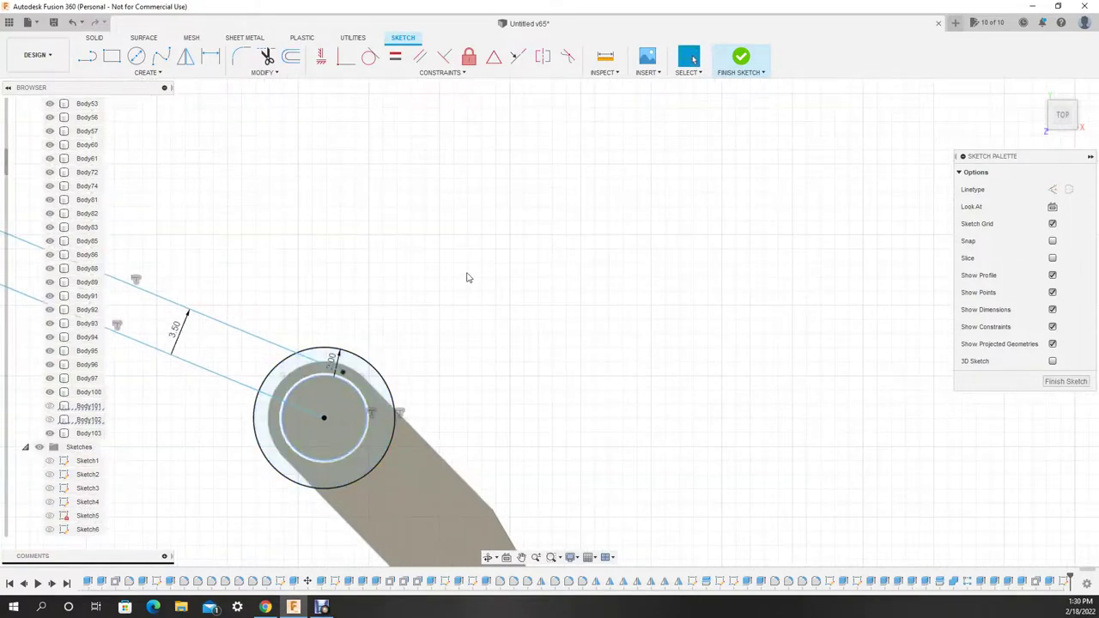
scroll(365, 406, "up", 2)
Step: Offset the pin circle by 2 mm to form a ring around it
key("l")
left_click(291, 56)
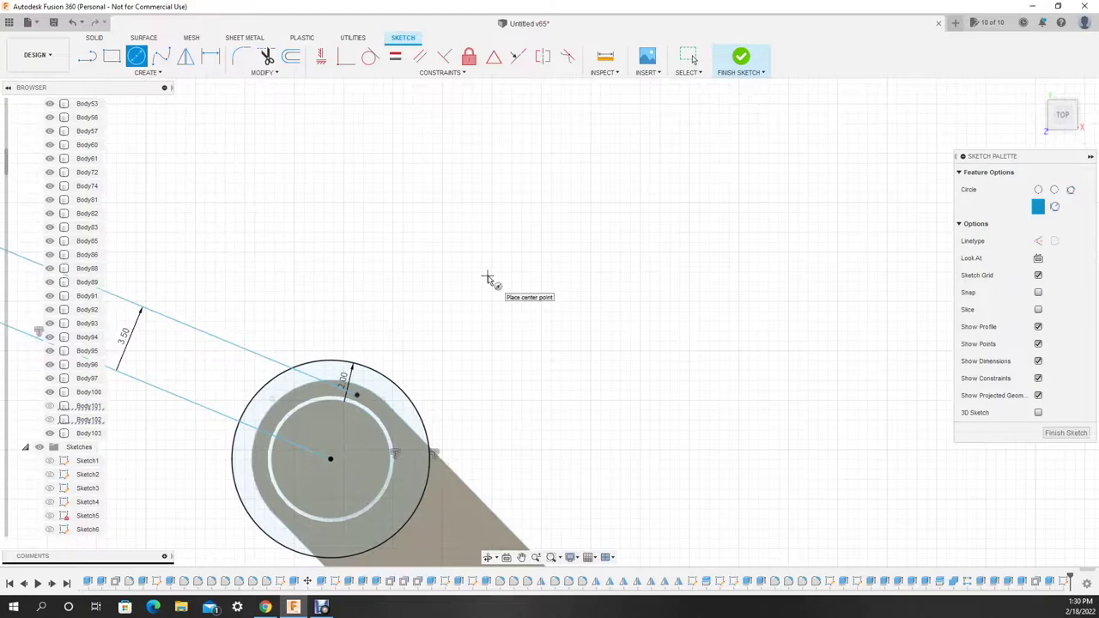
middle_click_drag(490, 277, 453, 173)
key("Return")
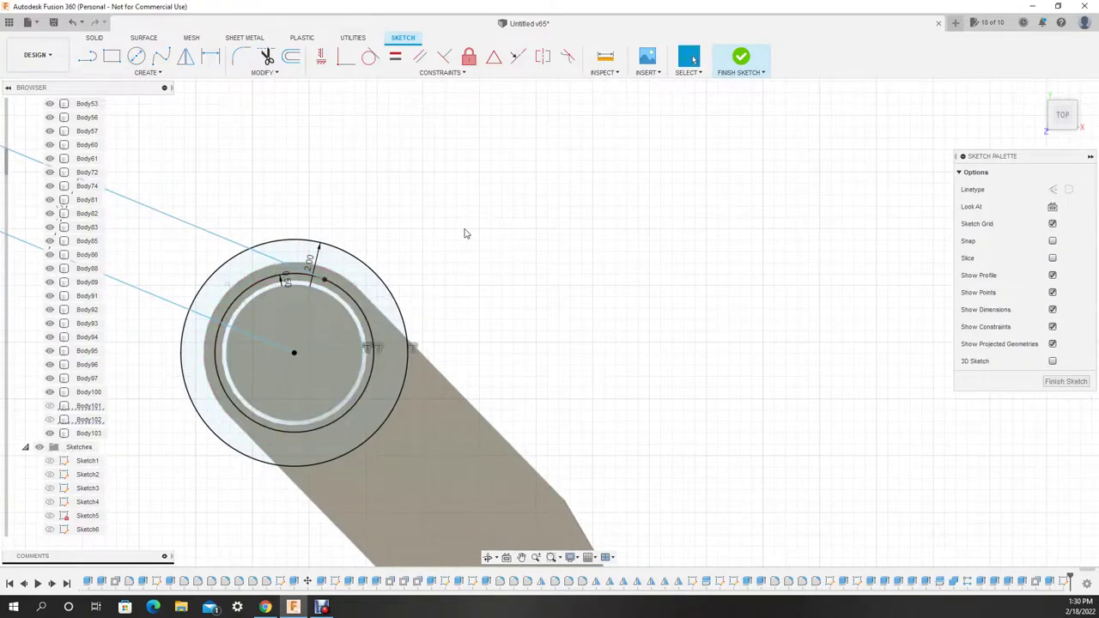
scroll(393, 281, "down", 2)
left_click(291, 56)
key("Escape")
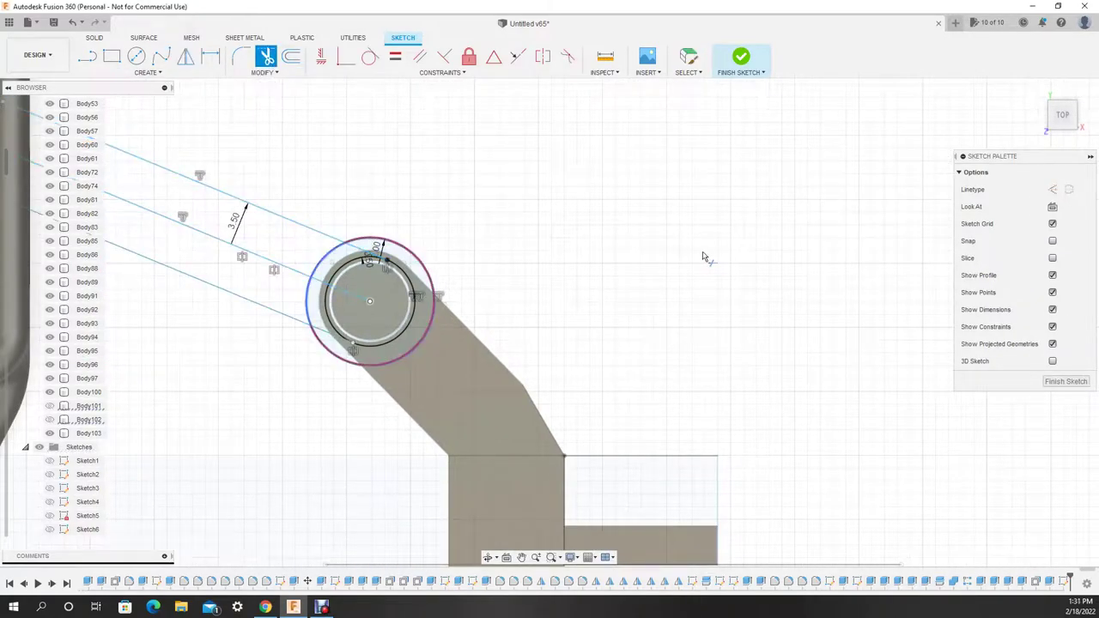
key("l")
scroll(584, 276, "down", 2)
left_click(254, 162)
key("Escape")
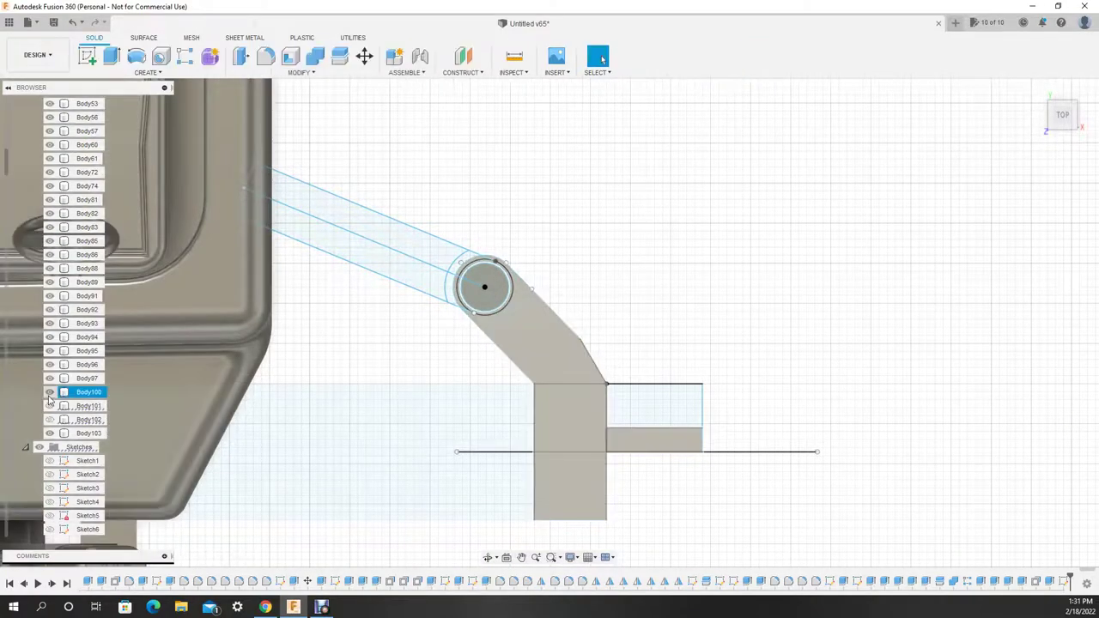
Step: Extrude the arm and circle profiles 2 mm, joined to the pivot
key("e")
left_click(464, 297)
left_click(464, 297)
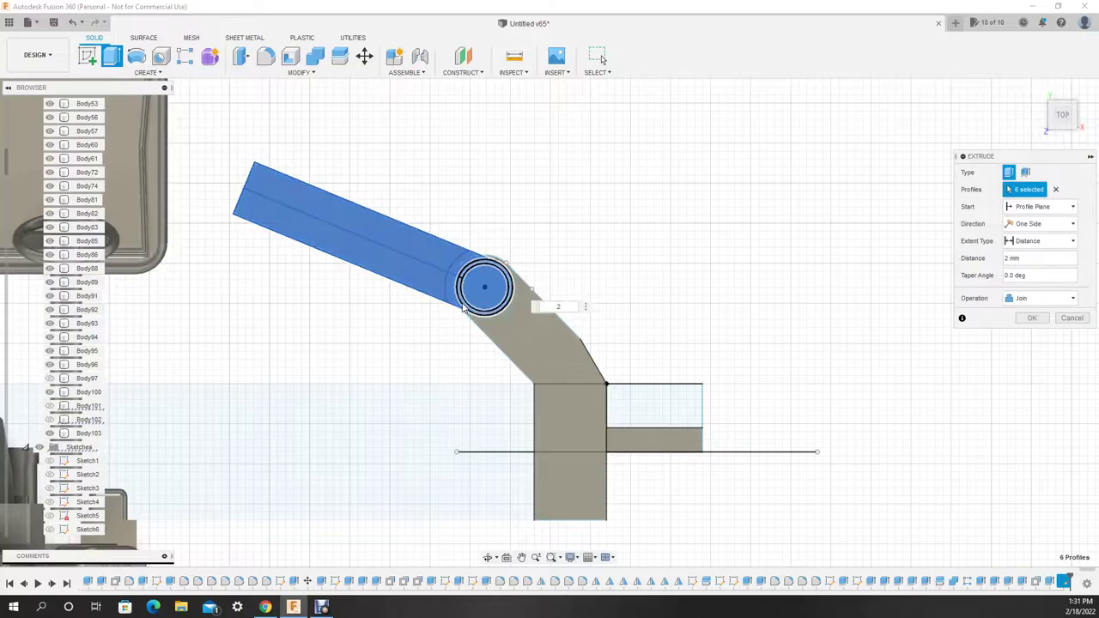
middle_click_drag(464, 297, 646, 296, "shift")
key("Return")
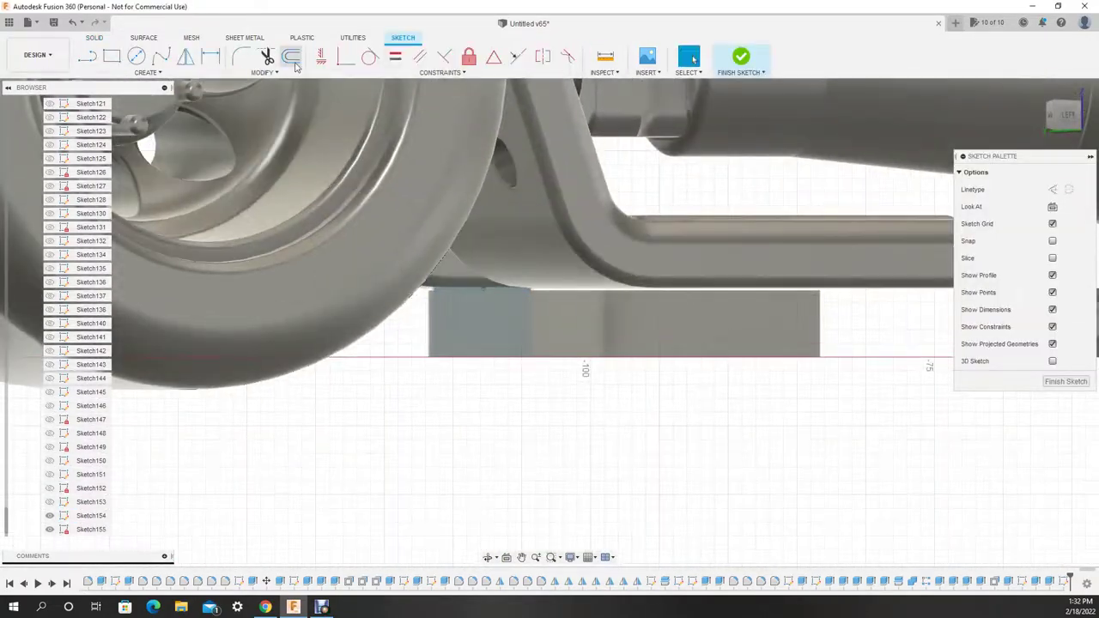
Step: Offset the arm's end rectangle inward by 1 mm and finish the sketch
key("o")
key("Return")
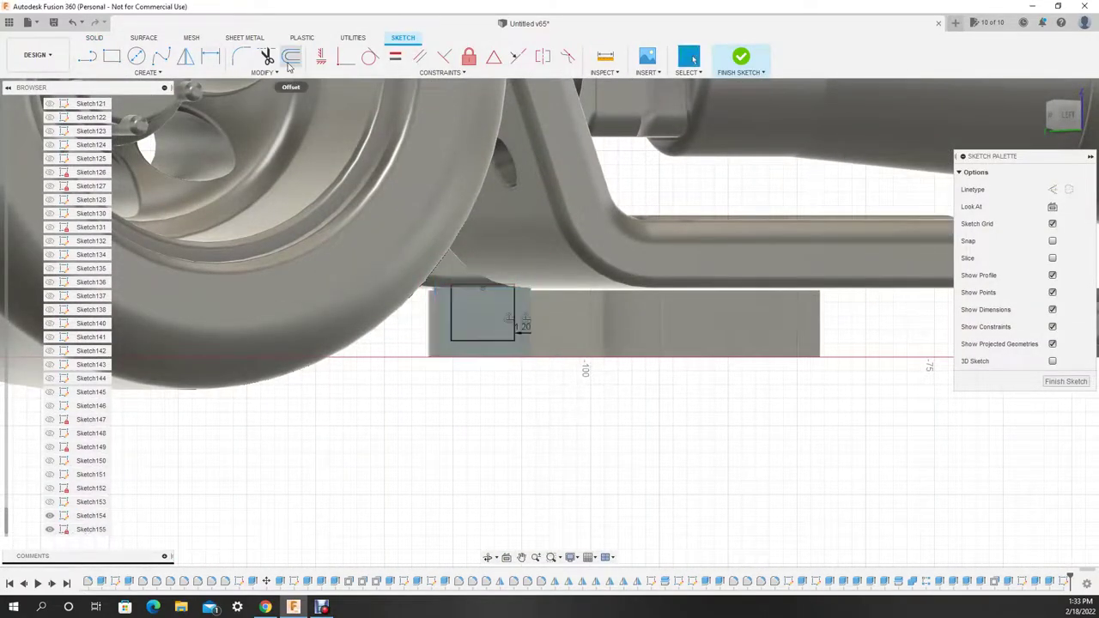
key("o")
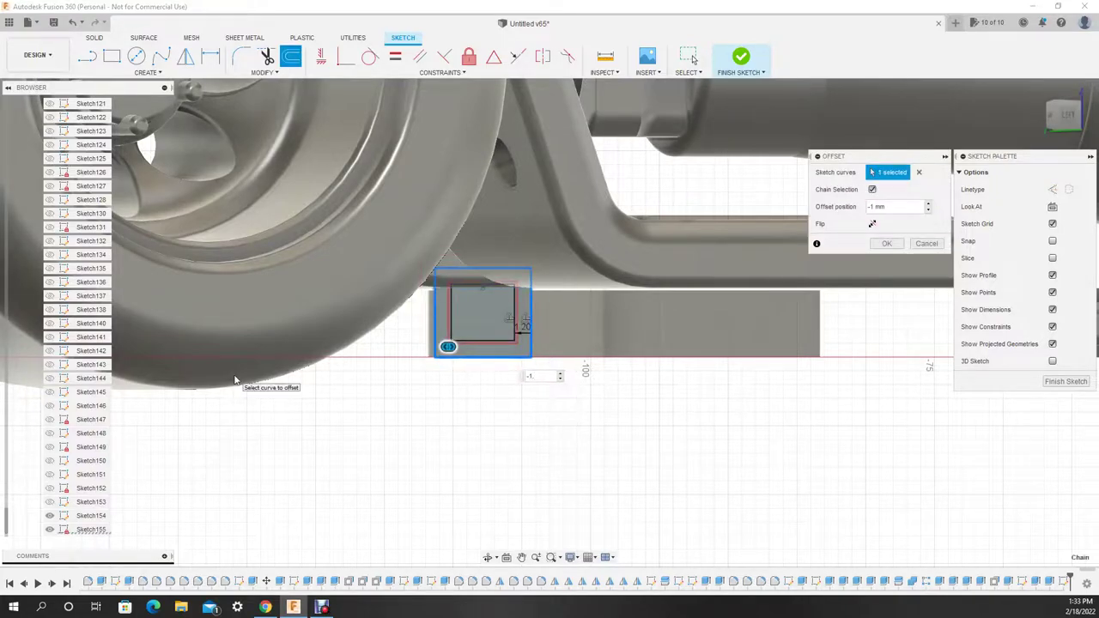
key("Return")
left_click(740, 56)
Step: Cut the inset profile -20 mm into the arm's end
middle_click_drag(549, 344, 455, 358, "shift")
key("e")
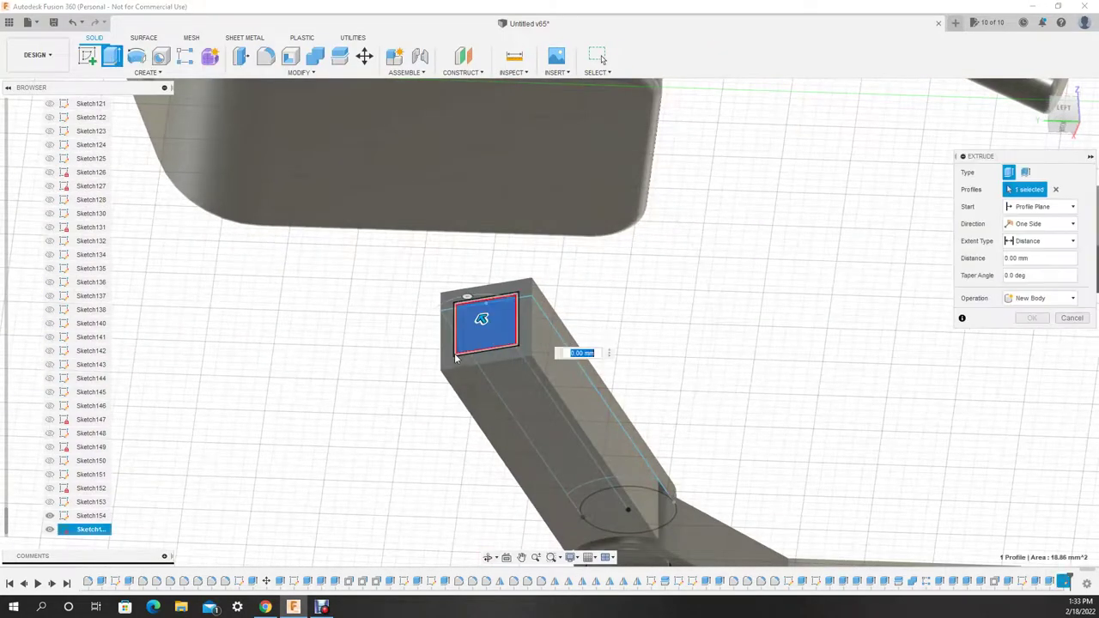
left_click(456, 359)
type("-20")
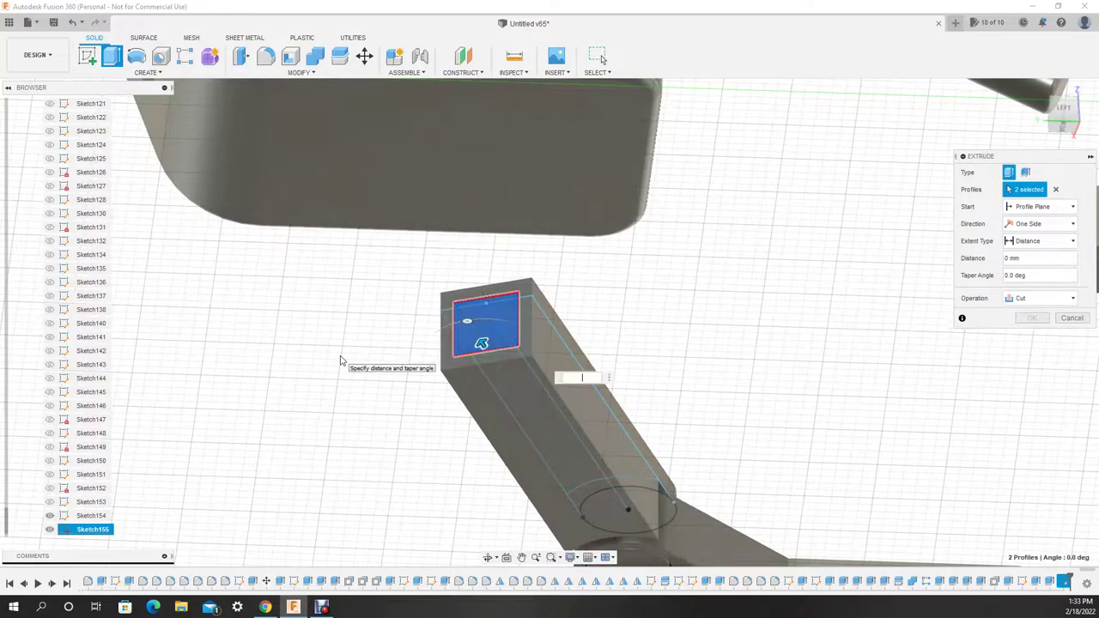
key("Return")
Step: Start a new sketch on the arm's face
key("e")
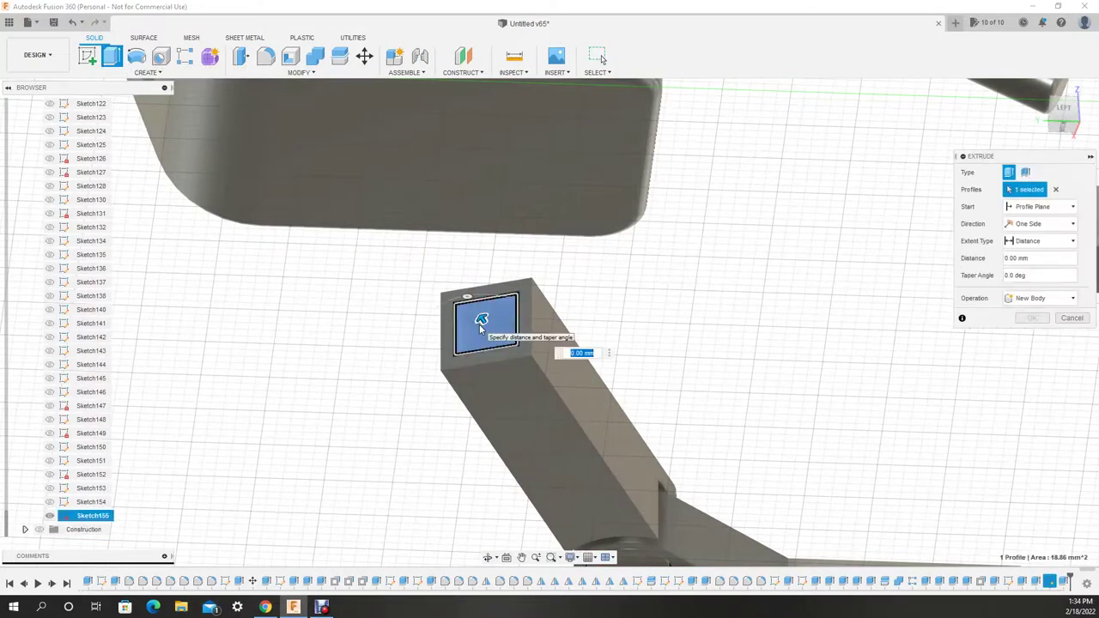
key("Escape")
key("Escape")
key("e")
key("s")
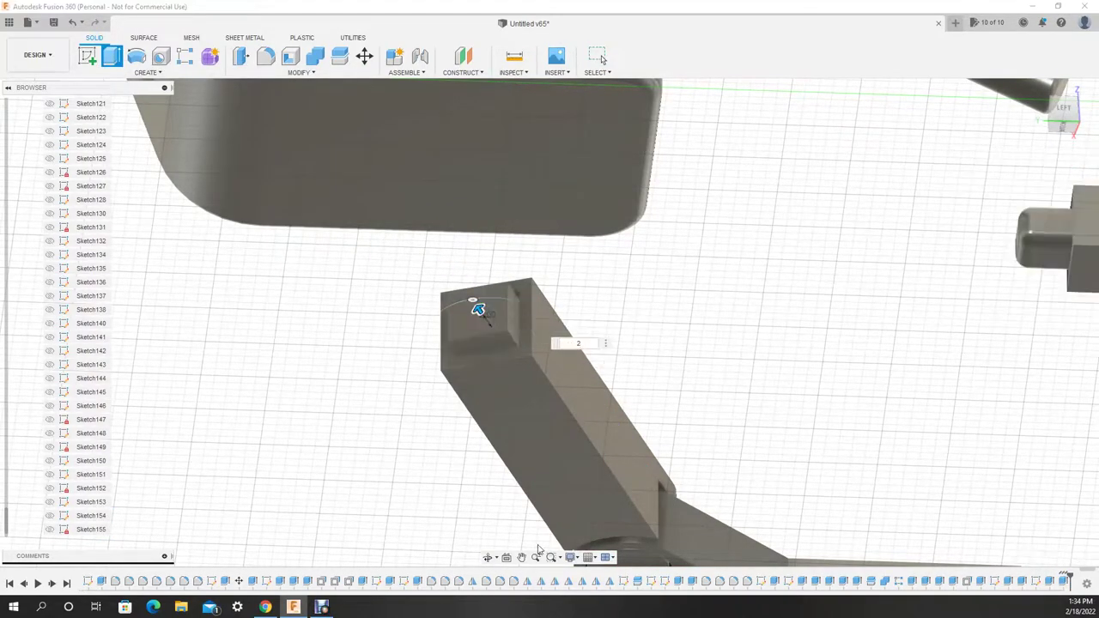
left_click(484, 318)
key("l")
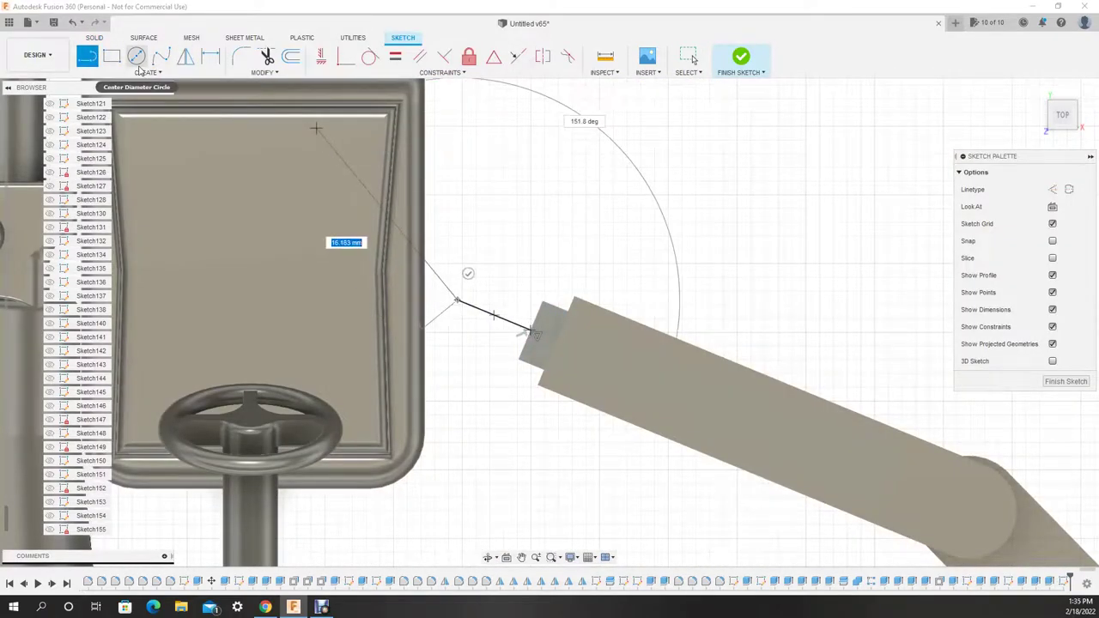
Step: Sketch a 7 mm diameter circle at the arm tip and mirror the line across it
left_click(137, 60)
key("Return")
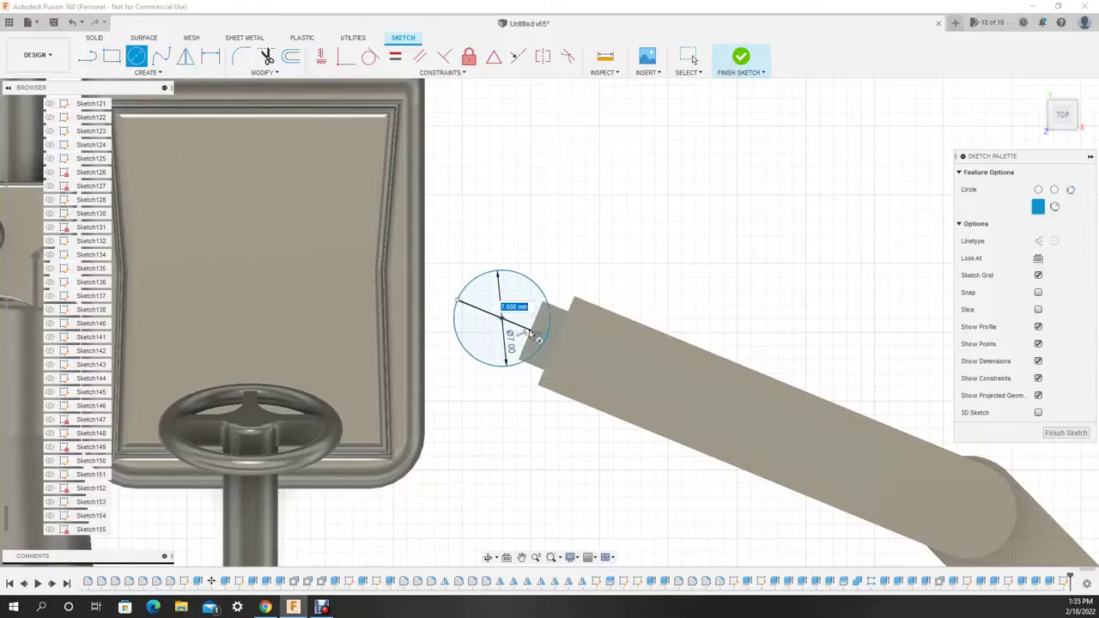
left_click(545, 296)
key("m")
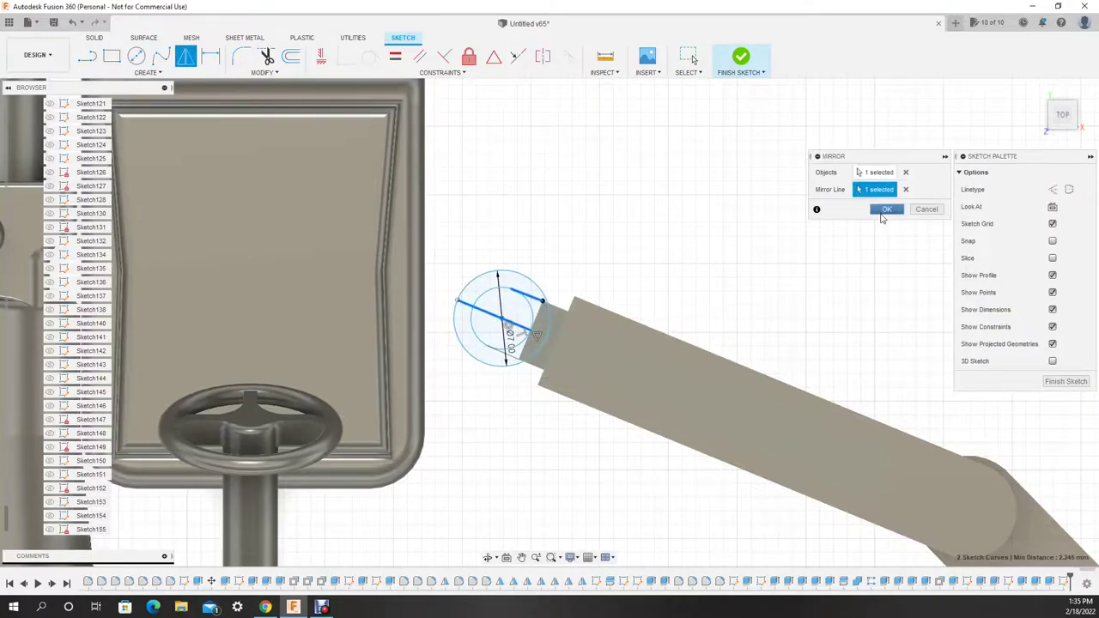
left_click(885, 210)
left_click(740, 56)
Step: Extrude the circle profiles -4.10 mm and 1 mm to round the tip
left_click(111, 56)
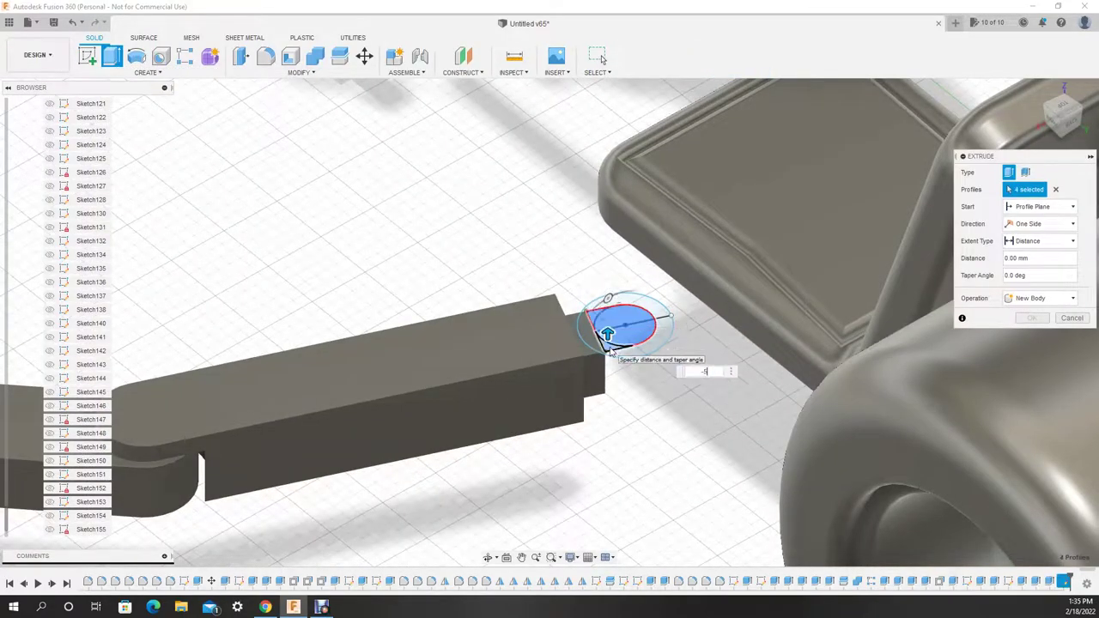
middle_click_drag(610, 350, 550, 412, "shift")
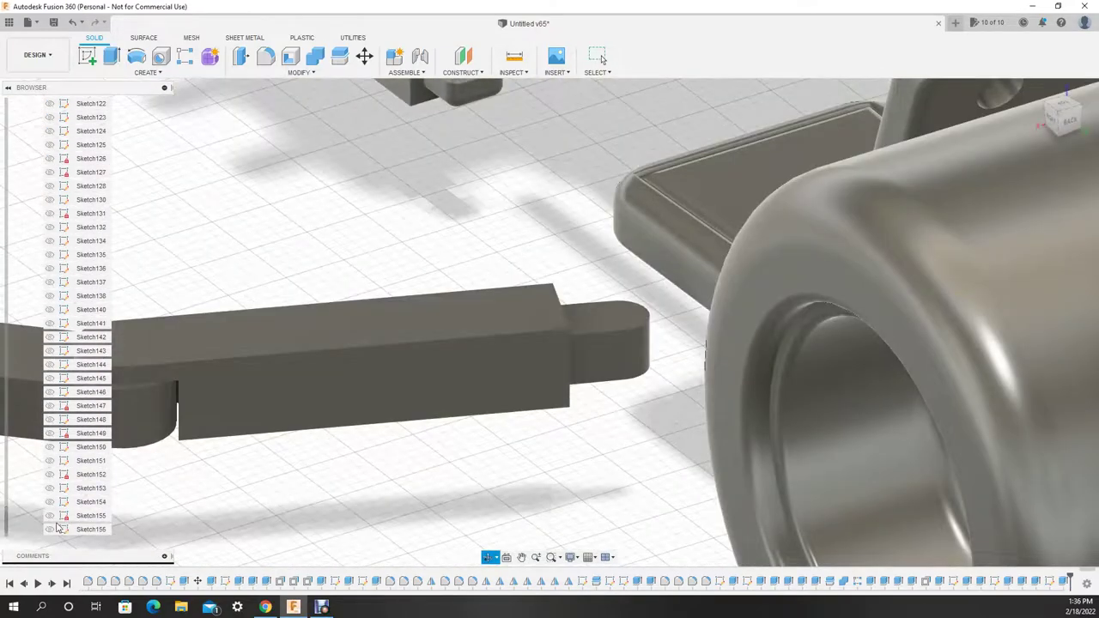
left_click(111, 56)
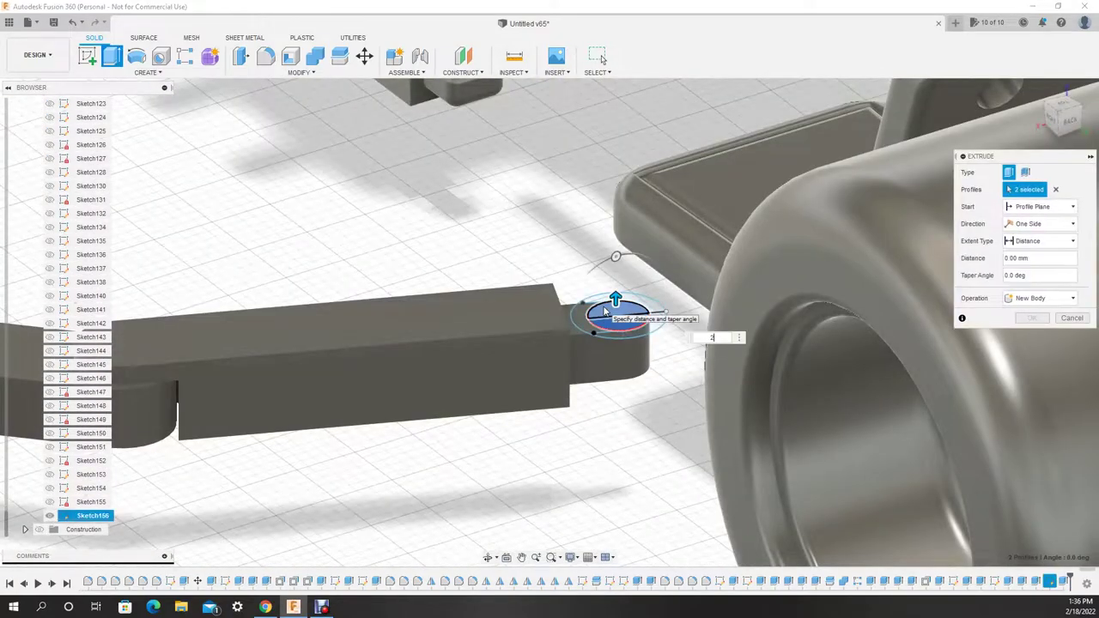
type("1")
middle_click_drag(632, 276, 617, 282, "shift")
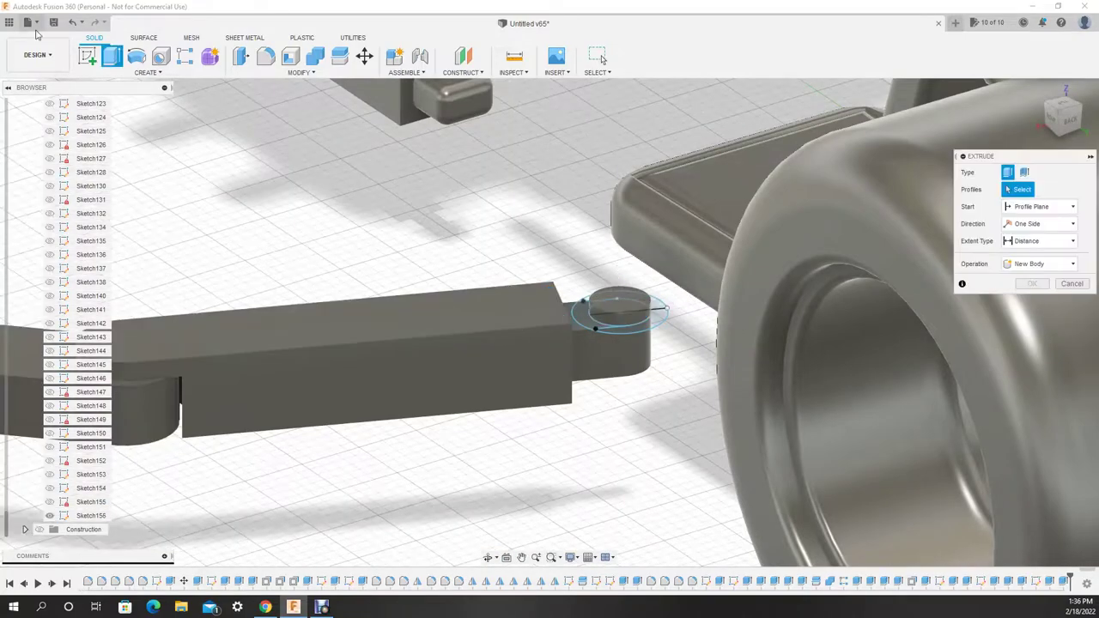
left_click(112, 57)
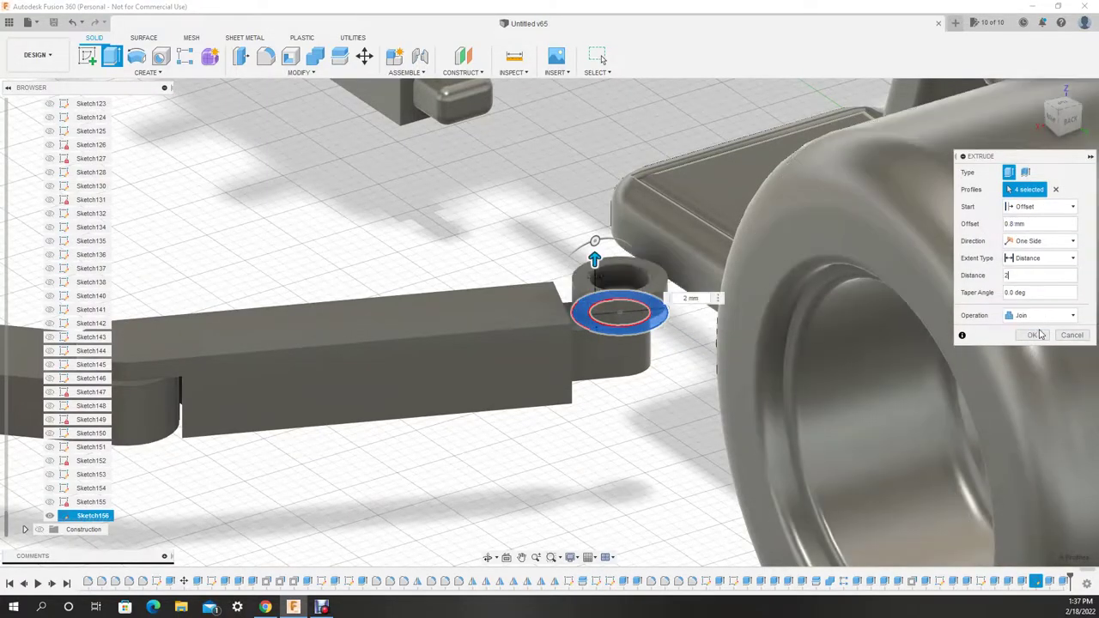
key("Escape")
middle_click_drag(773, 387, 613, 432, "shift")
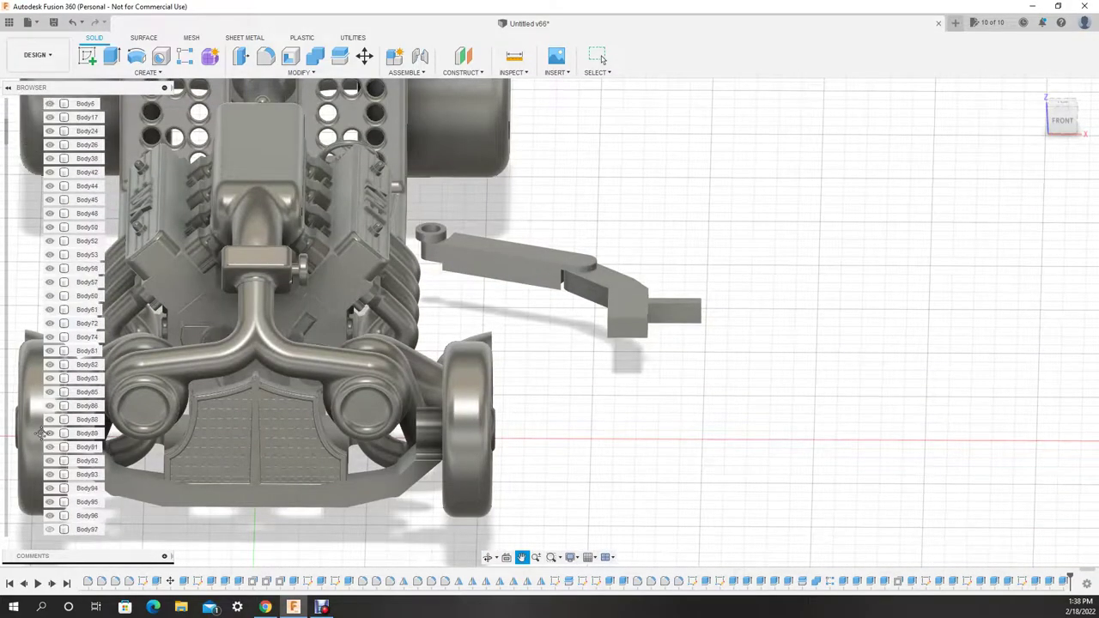
mouse_move(48, 437)
left_mouse_down()
mouse_move(60, 307)
mouse_move(49, 112)
left_mouse_up()
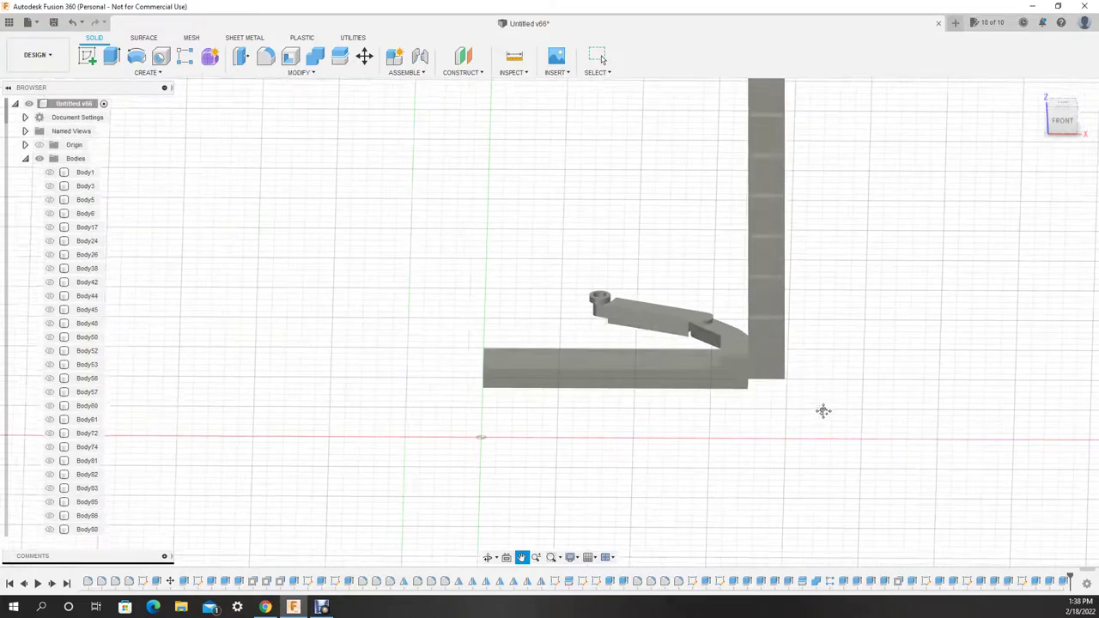
Step: Sketch a circle on the XY plane beside the post and extrude it as a join
mouse_move(821, 409)
middle_mouse_down("shift")
mouse_move(549, 483)
mouse_move(96, 81)
middle_mouse_up("shift")
left_click(86, 57)
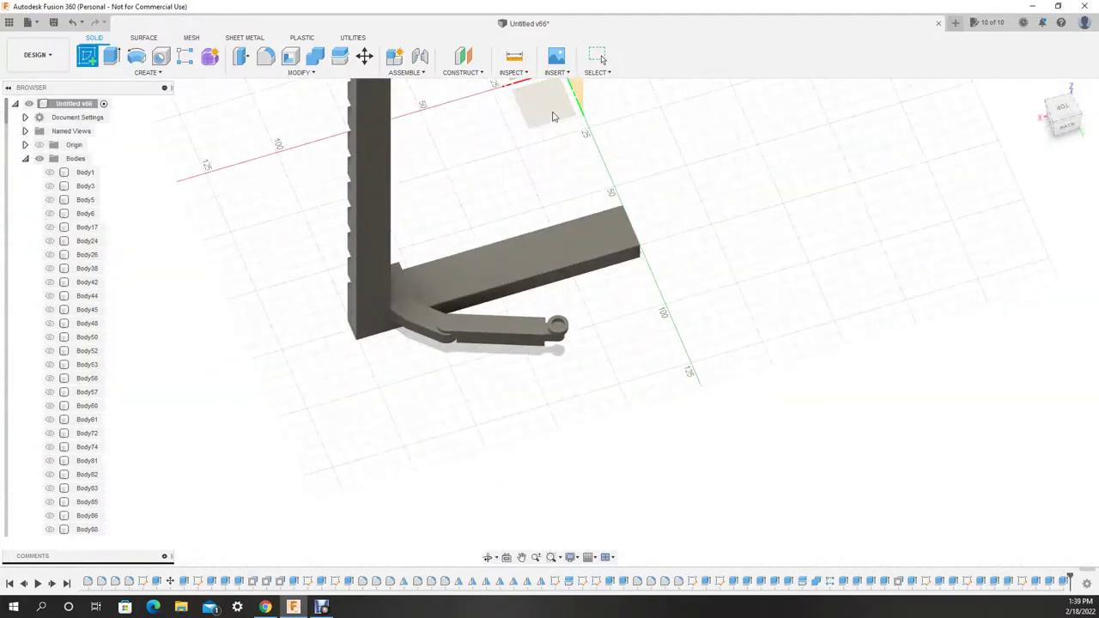
left_click(548, 103)
key("c")
left_click(804, 153)
left_click(741, 57)
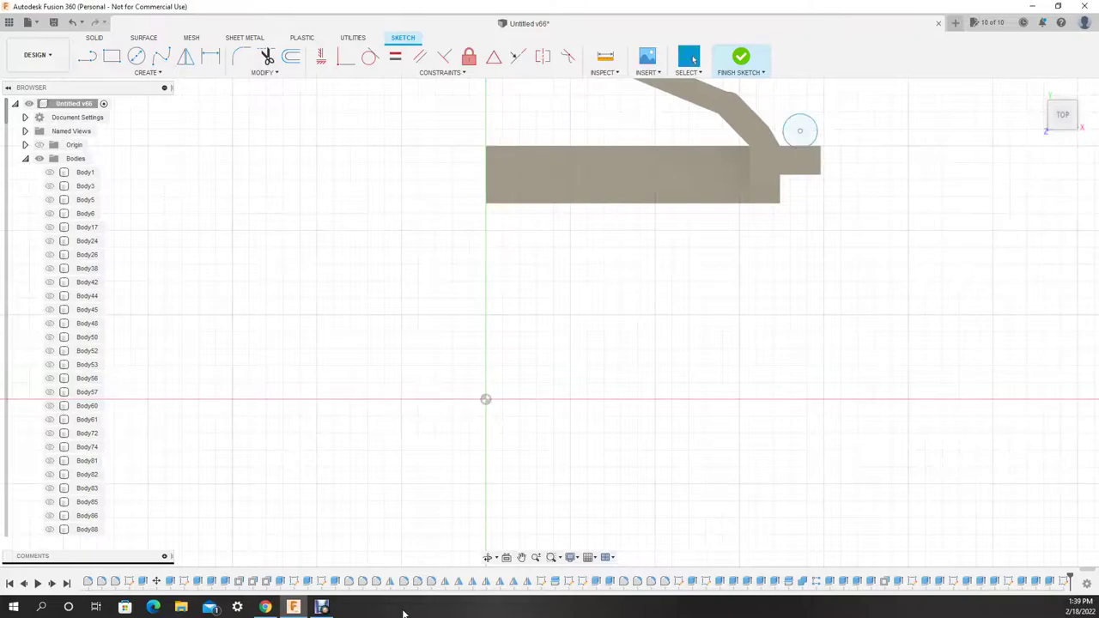
key("e")
left_click(1039, 298)
left_click(1024, 314)
key("Return")
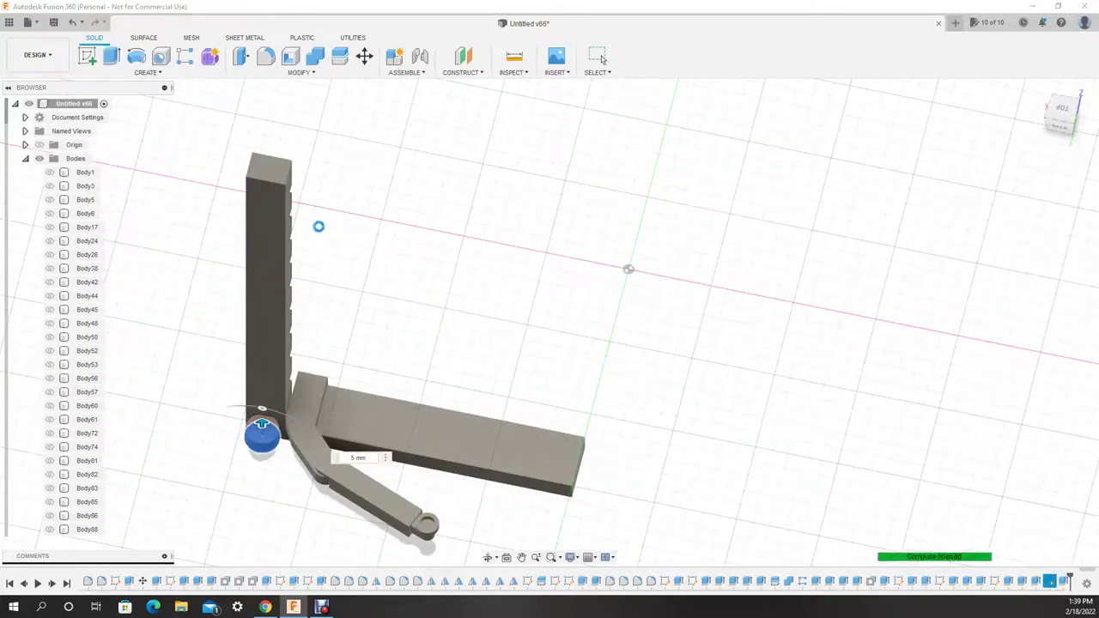
Step: Add a second circle on the cylinder and extrude it 5 mm
key("c")
left_click(592, 257)
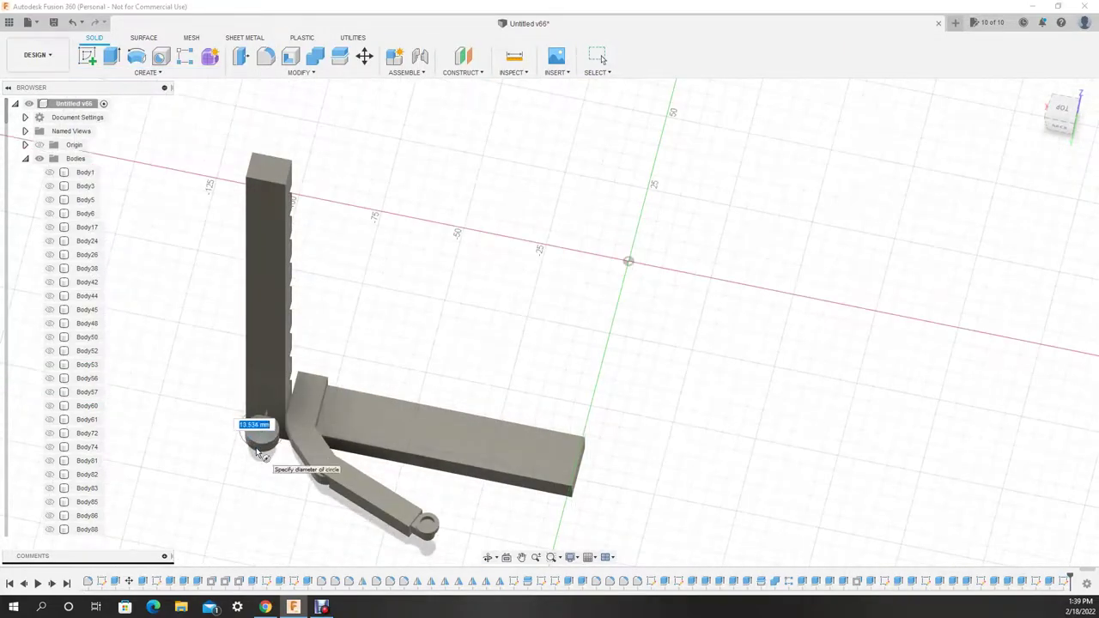
left_click(260, 453)
key("e")
left_click(1023, 262)
Step: Sketch a 10 mm circle on top and extrude it 7 mm
key("c")
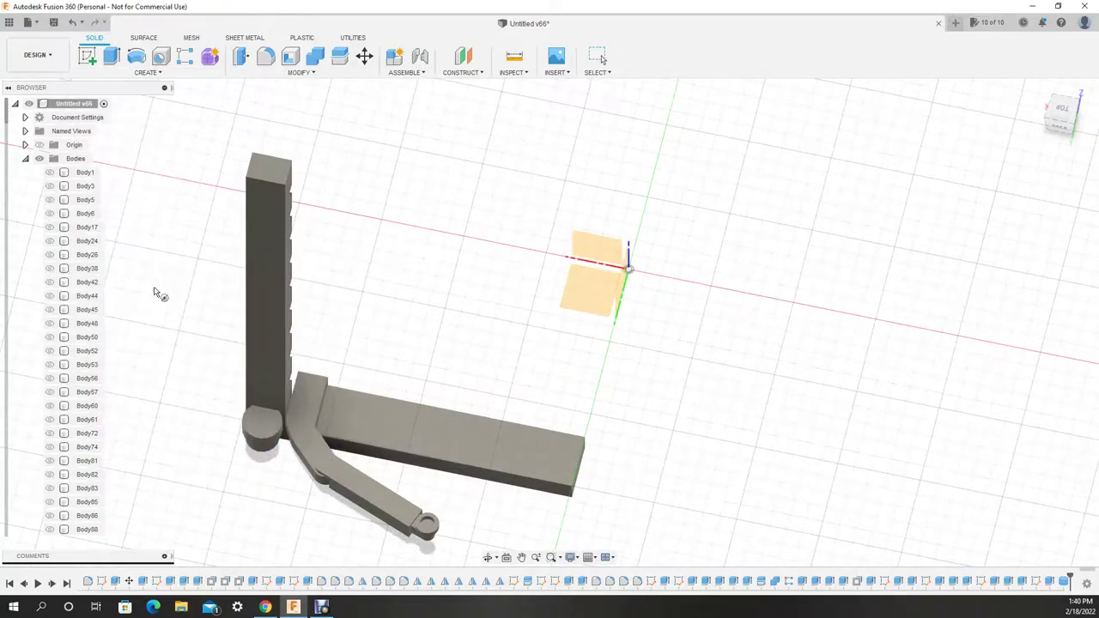
type("10")
key("Return")
type("e7")
key("Return")
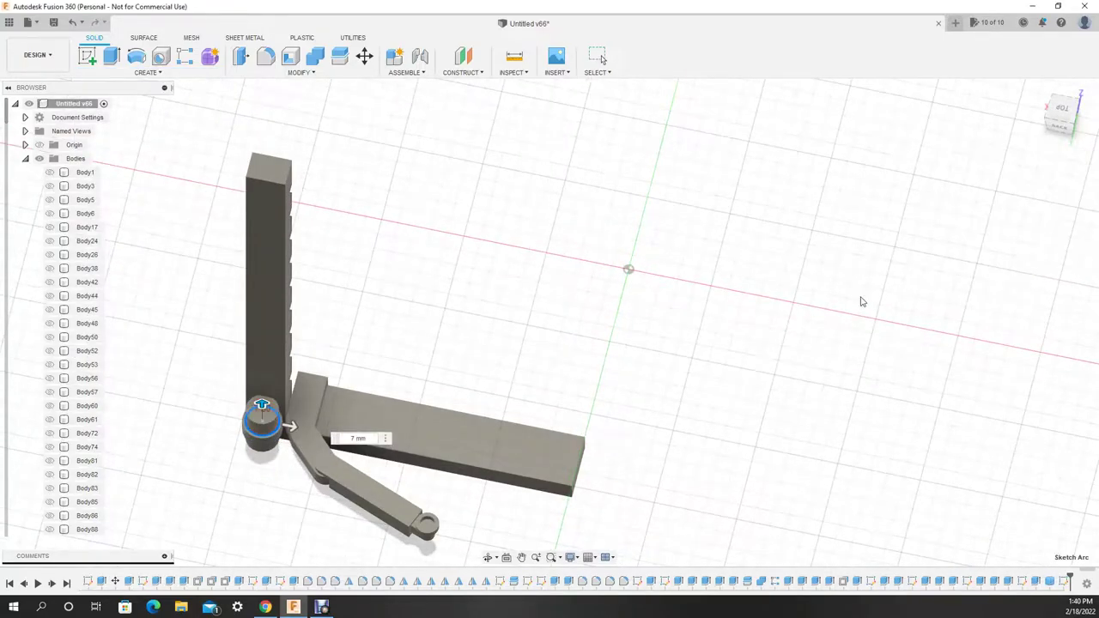
mouse_move(379, 515)
middle_mouse_down("shift")
mouse_move(451, 473)
mouse_move(332, 317)
mouse_move(304, 312)
mouse_move(303, 295)
mouse_move(203, 327)
middle_mouse_up("shift")
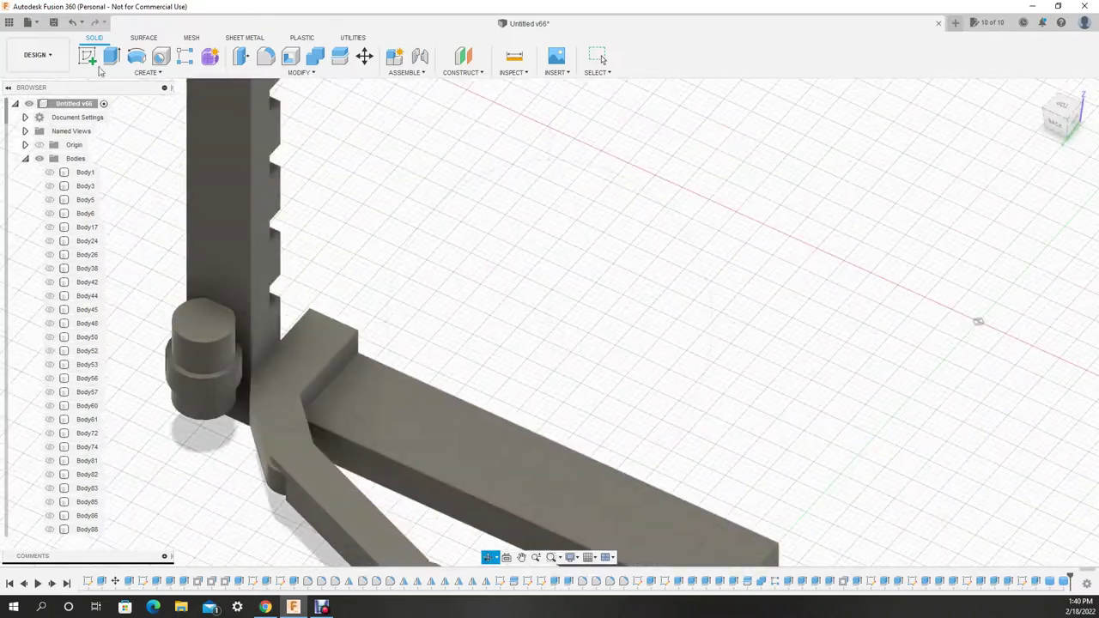
Step: Cancel the torus, isolate Body104 and begin filleting its knob edges
left_click(203, 324)
key("Escape")
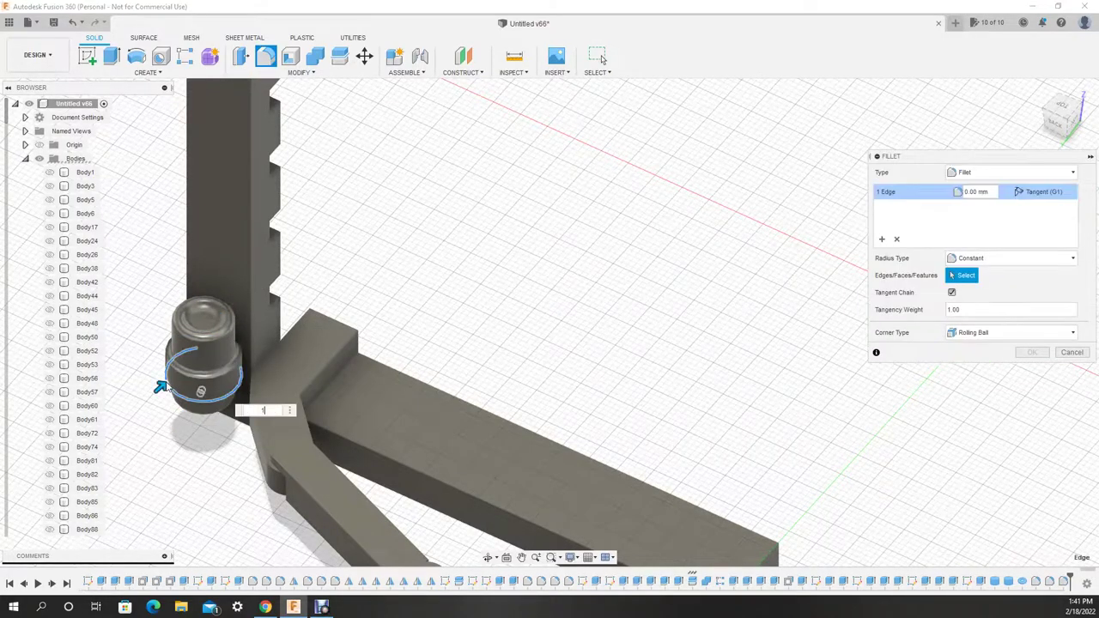
middle_click_drag(516, 508, 472, 450, "shift")
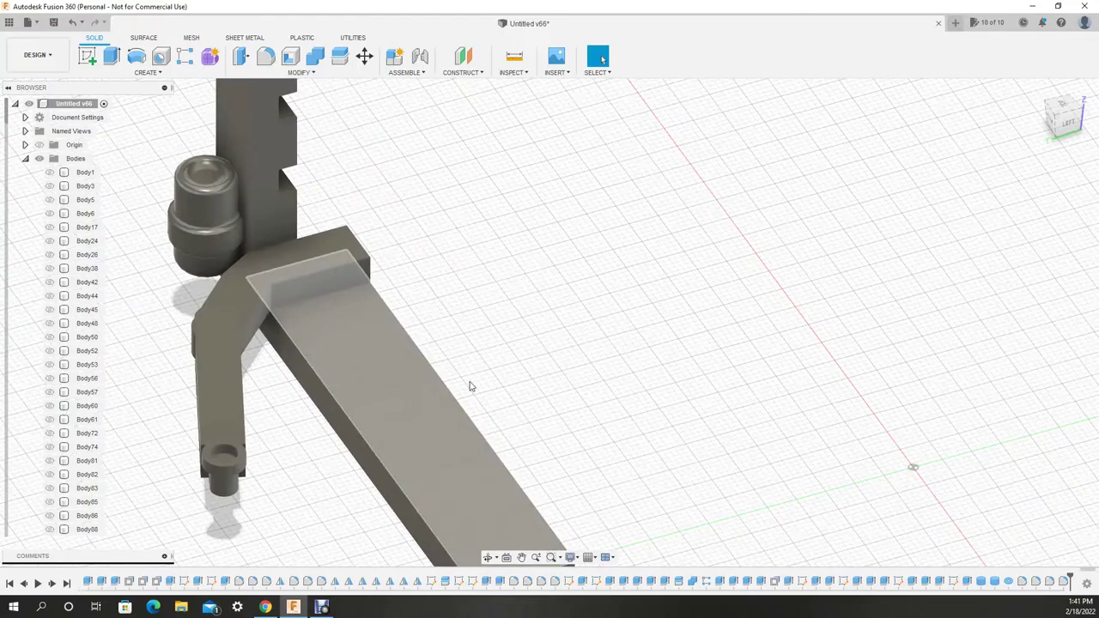
scroll(49, 386, "down", 10)
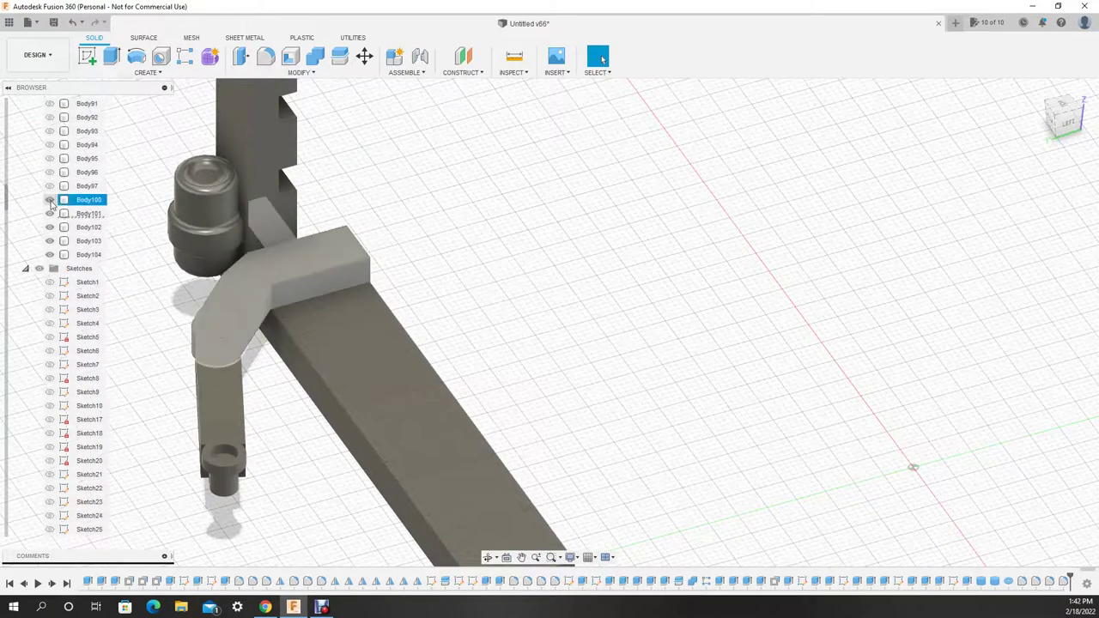
left_click(49, 254)
left_click(49, 256)
key("f")
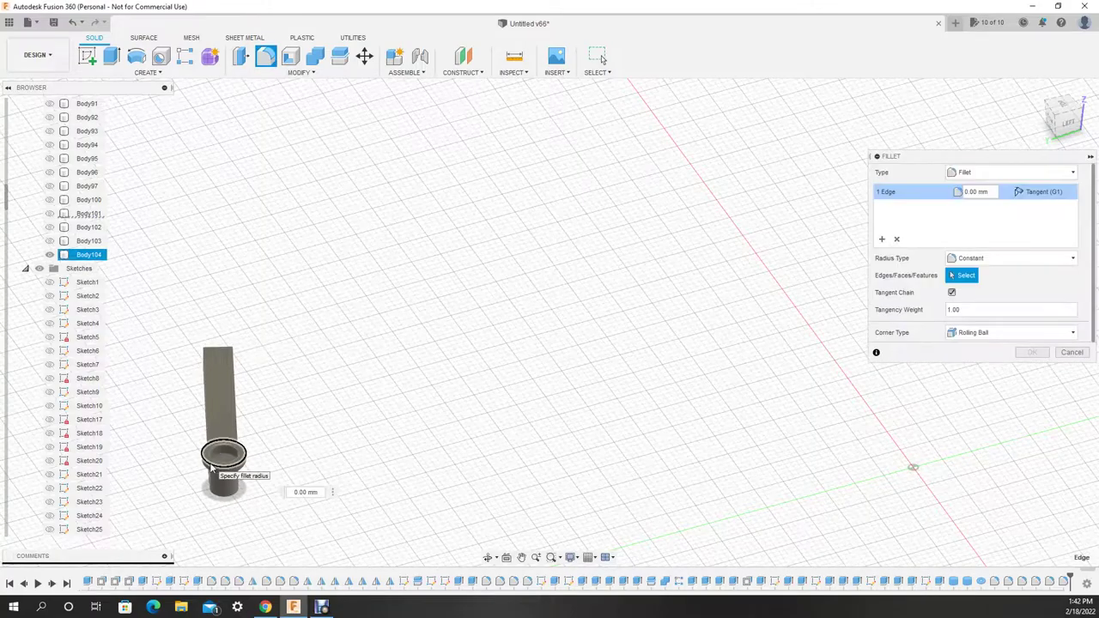
Step: Hide Body104, show Body103 and pick its arm edges for a 0.2 mm fillet
left_click_drag(488, 559, 476, 400)
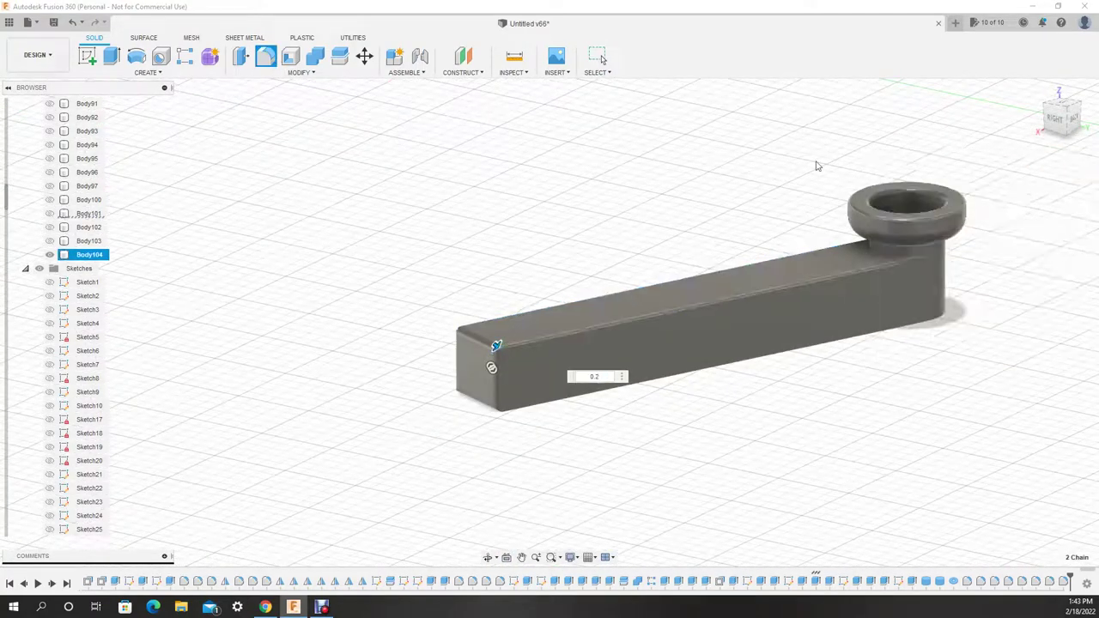
left_click(50, 250)
left_click(50, 240)
left_click(365, 457)
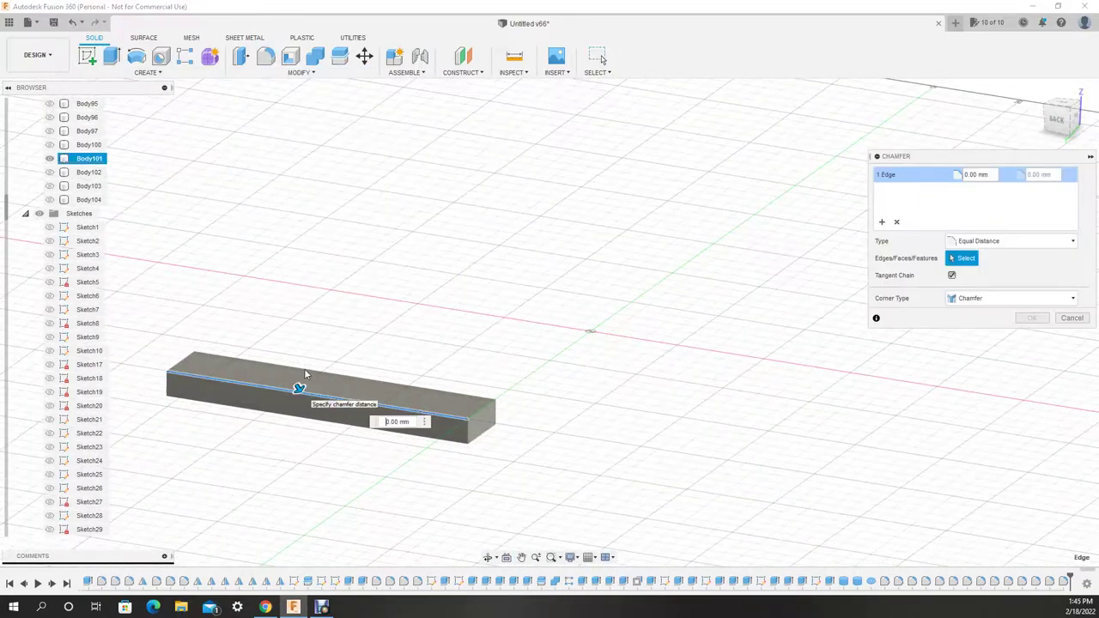
Step: Replace the chamfer with a fillet of 3 on the arm's top edges
key("Escape")
key("f")
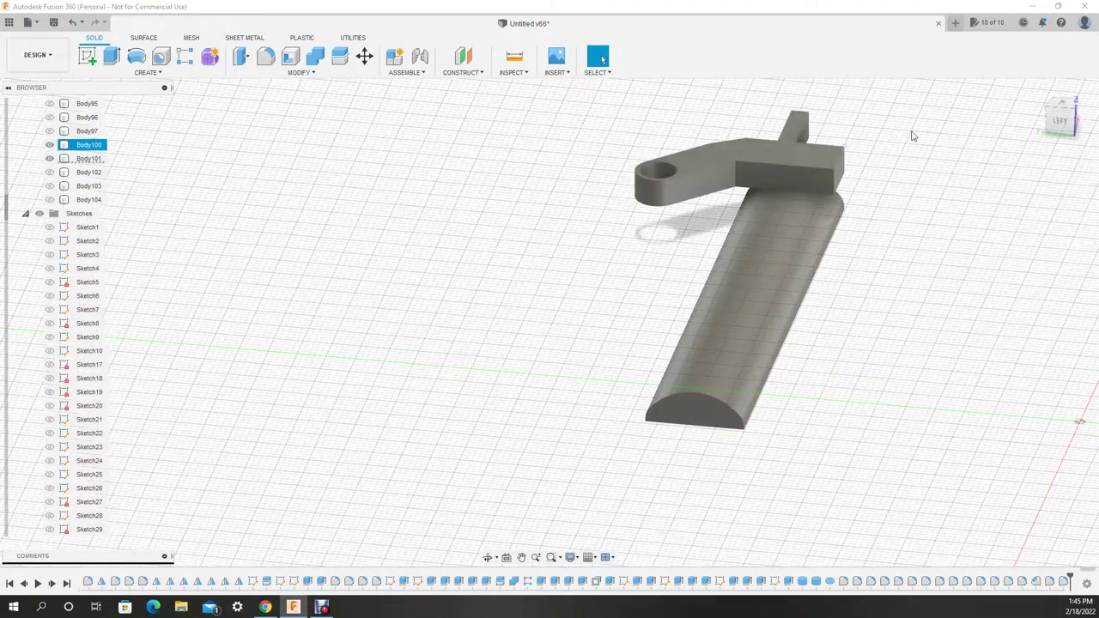
left_click(660, 183)
left_click(265, 56)
left_click(574, 179)
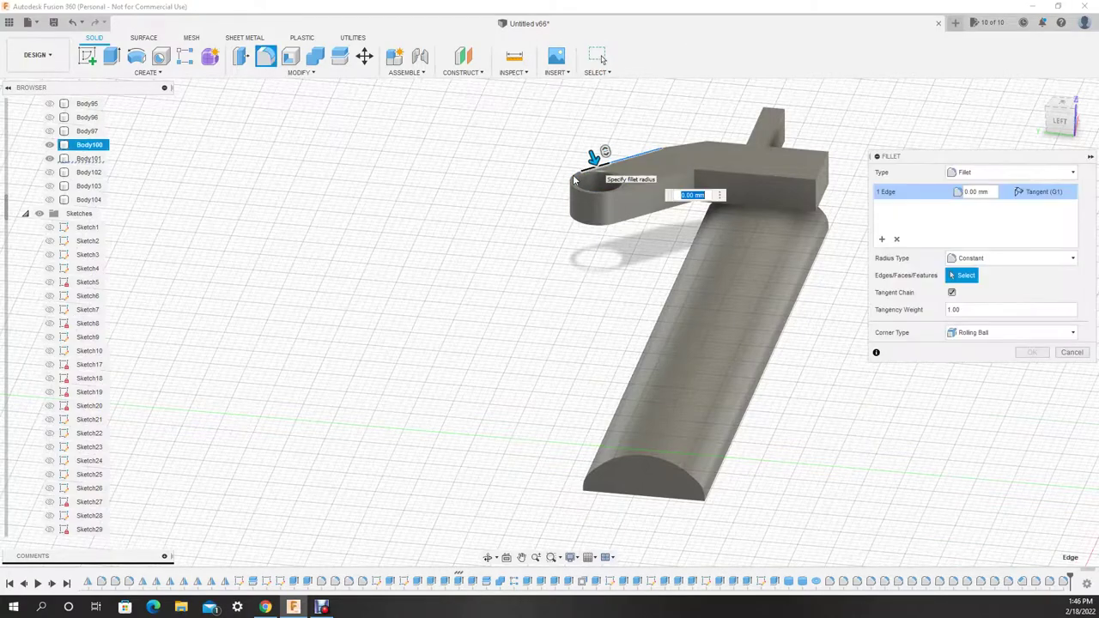
type("3")
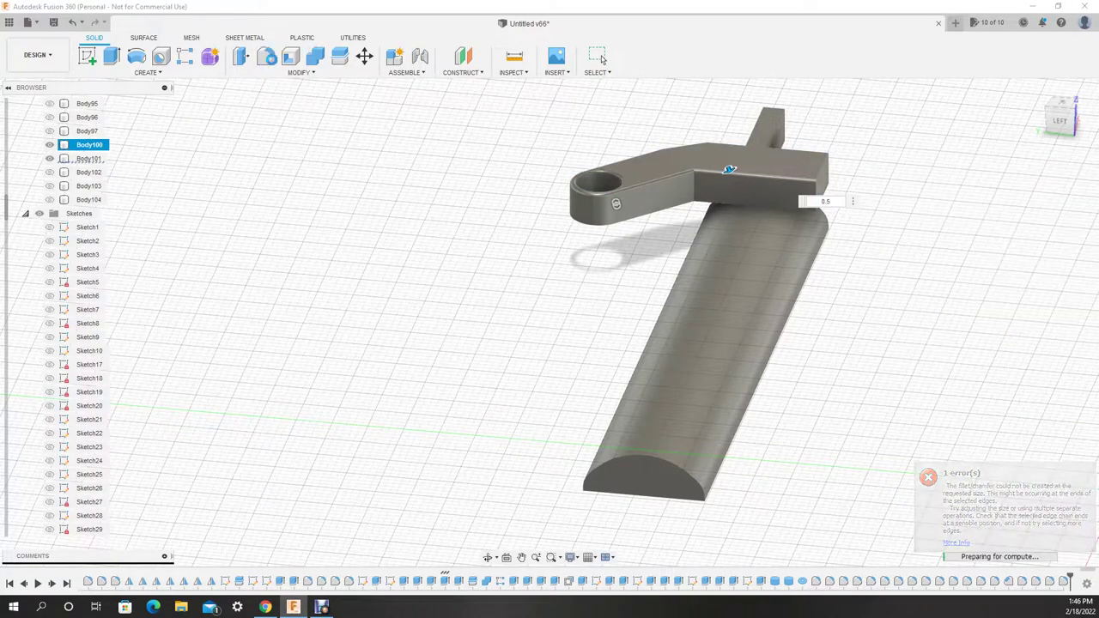
Step: Orbit around the post and arm, then return to the home view
middle_click_drag(696, 192, 303, 305, "shift")
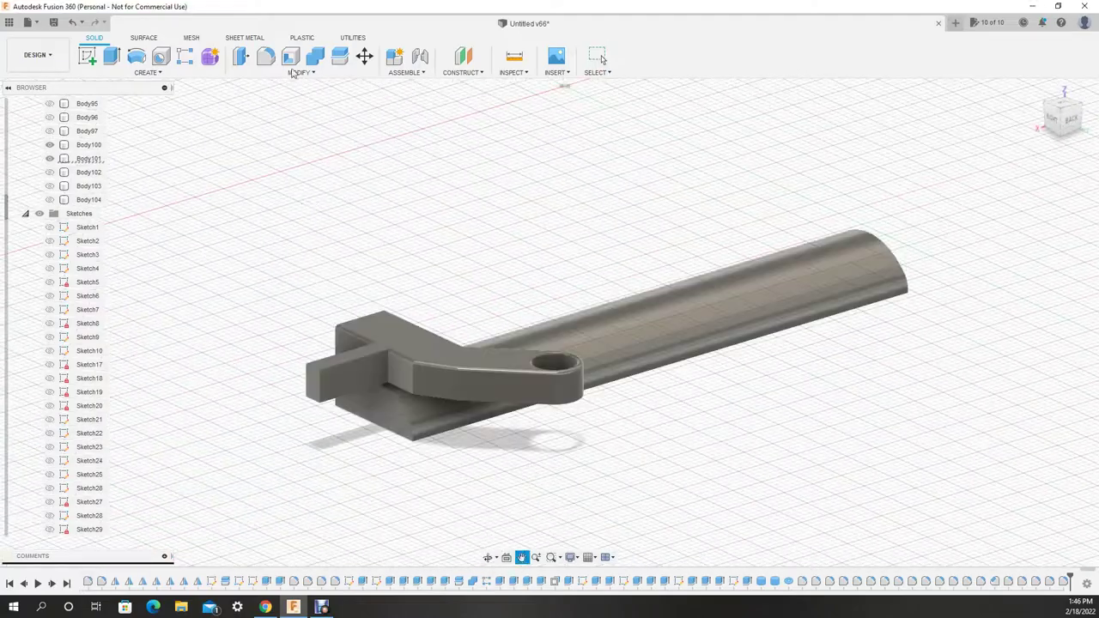
middle_click_drag(414, 440, 602, 59, "shift")
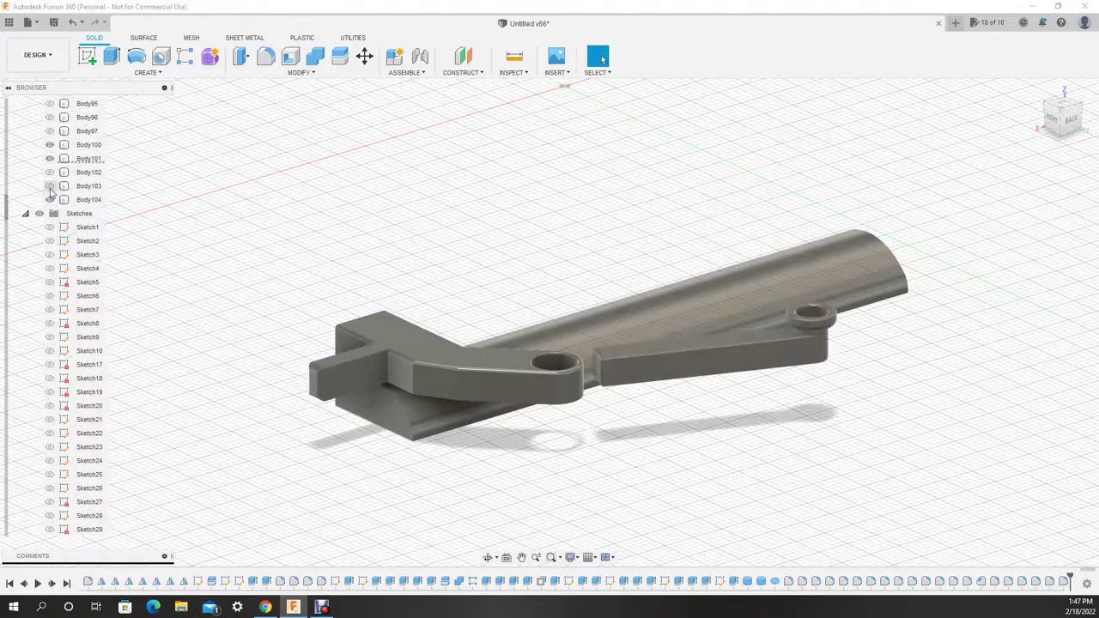
key("shift+F6")
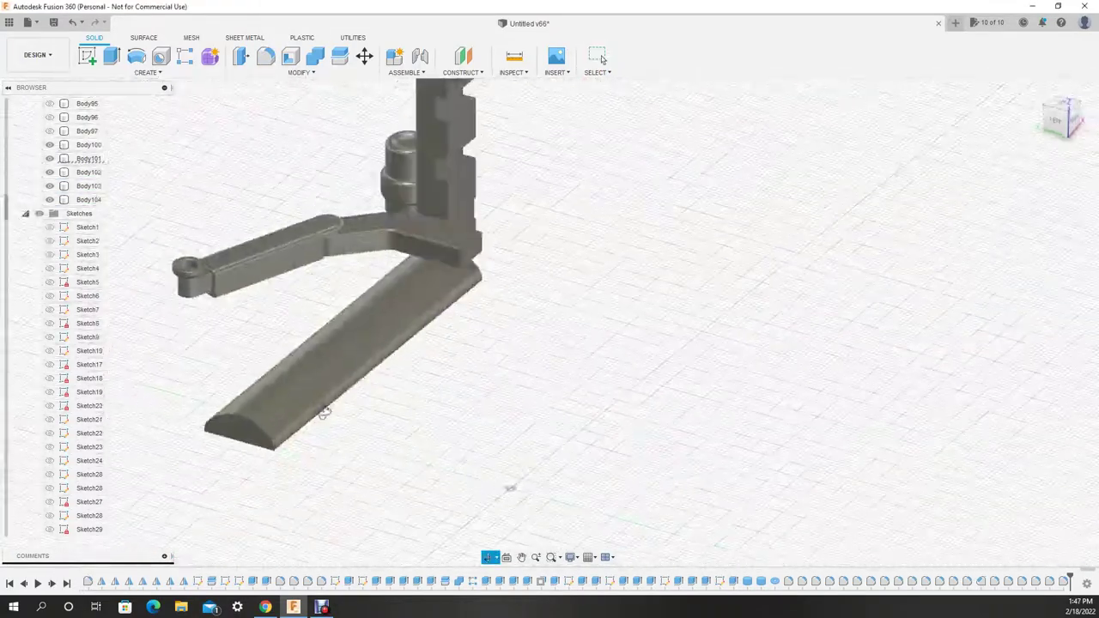
Step: Begin a body mirror of the post, then cancel it
middle_click_drag(253, 347, 455, 459, "shift")
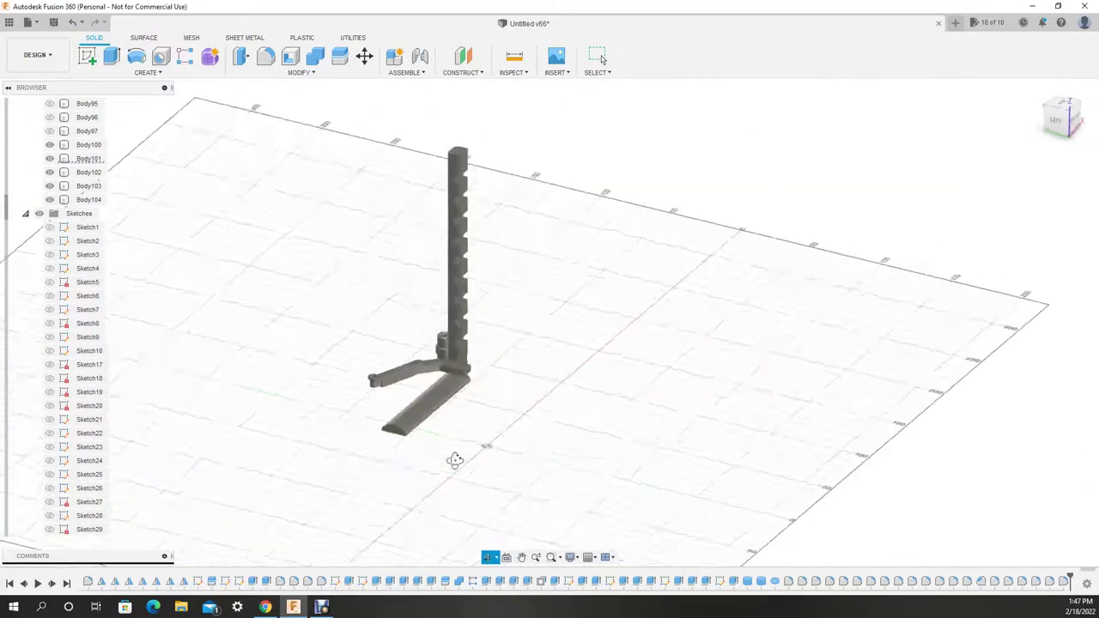
left_click(148, 72)
left_click(193, 338)
left_click(1039, 173)
left_click(1020, 200)
key("Escape")
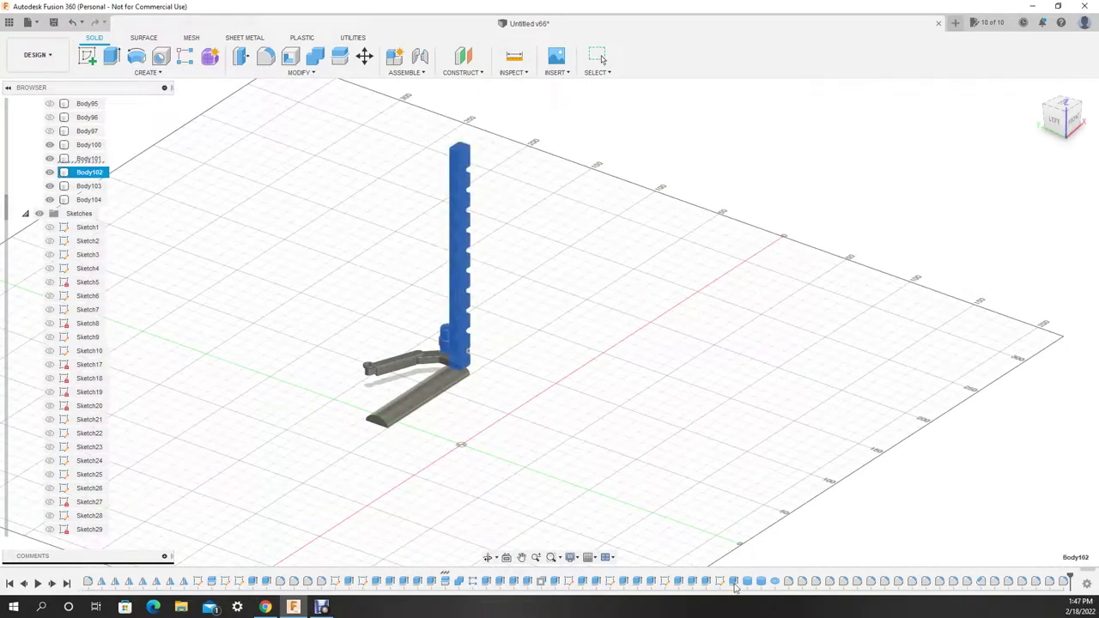
Step: Change the knob extrusion depth to 8 mm and join the knob pieces into one body
left_click(763, 467)
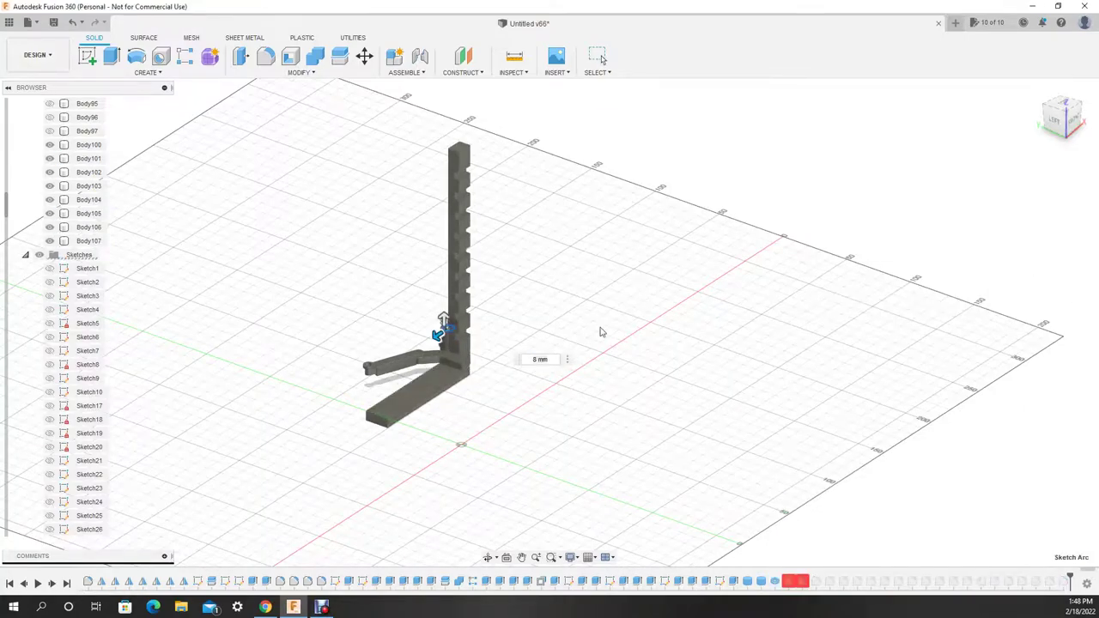
left_click(147, 72)
left_click(95, 339)
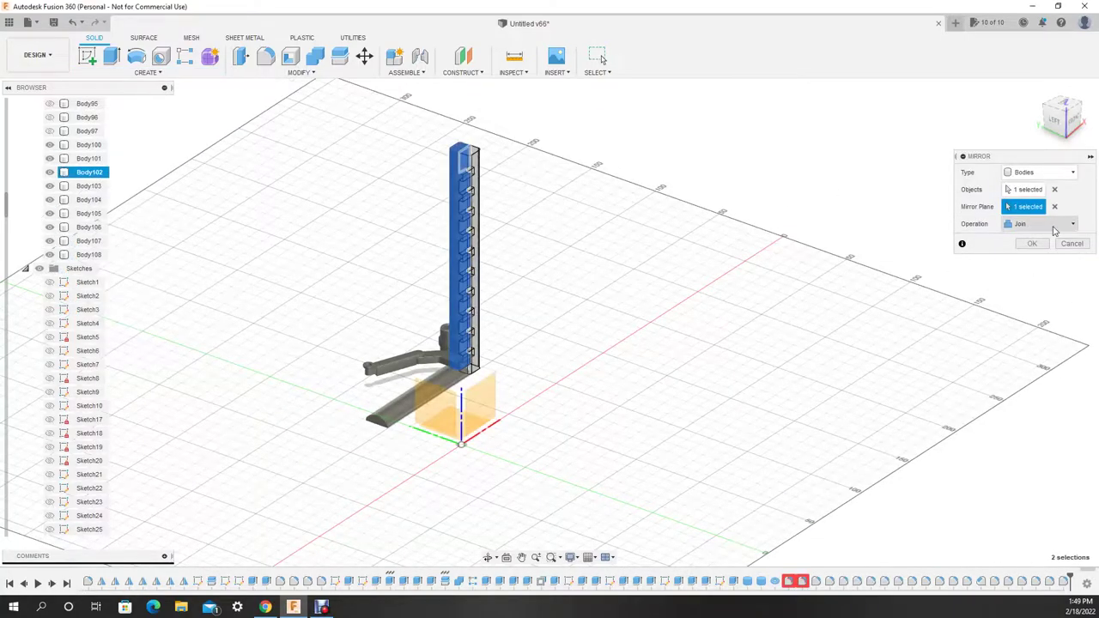
middle_click_drag(549, 343, 512, 509, "shift")
key("c")
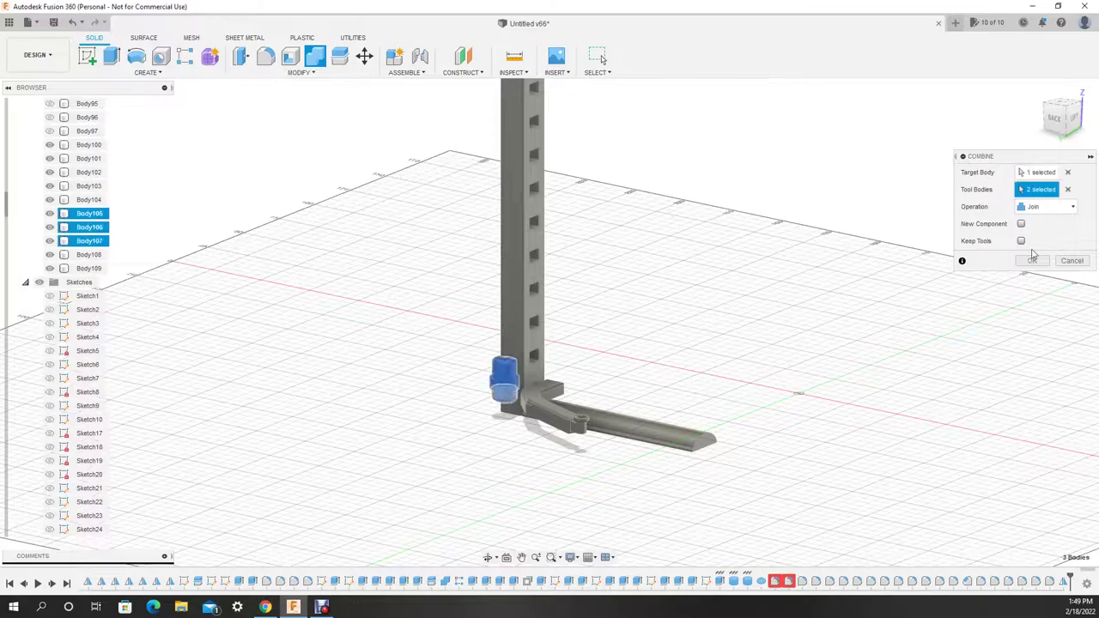
left_click(1032, 260)
scroll(443, 393, "up", 5)
Step: Fillet the knob's top and middle edges
key("f")
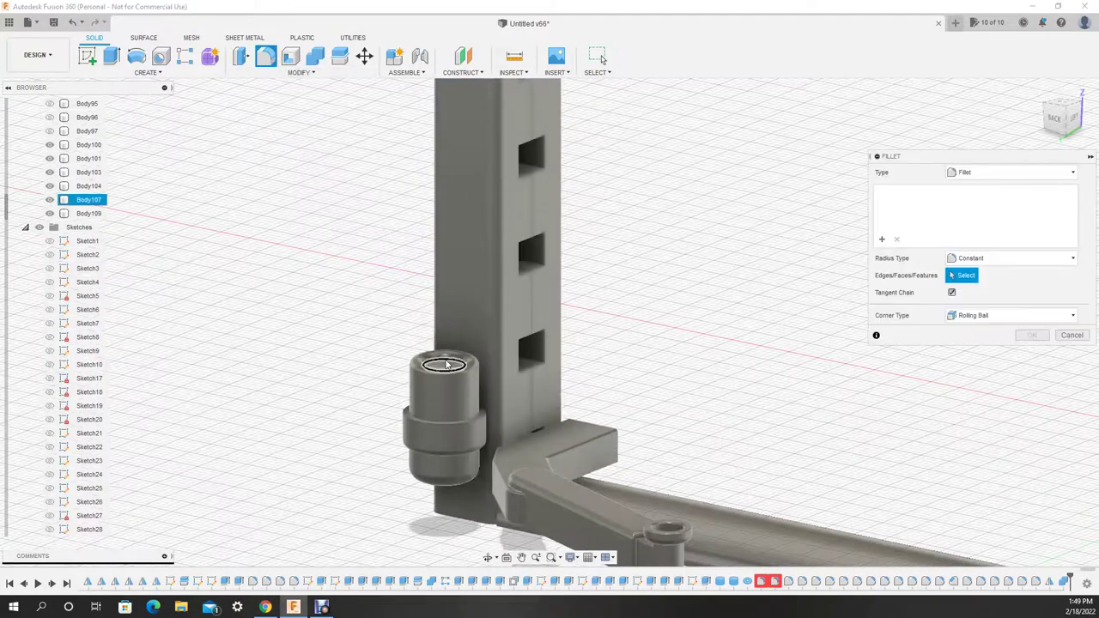
left_click(445, 365)
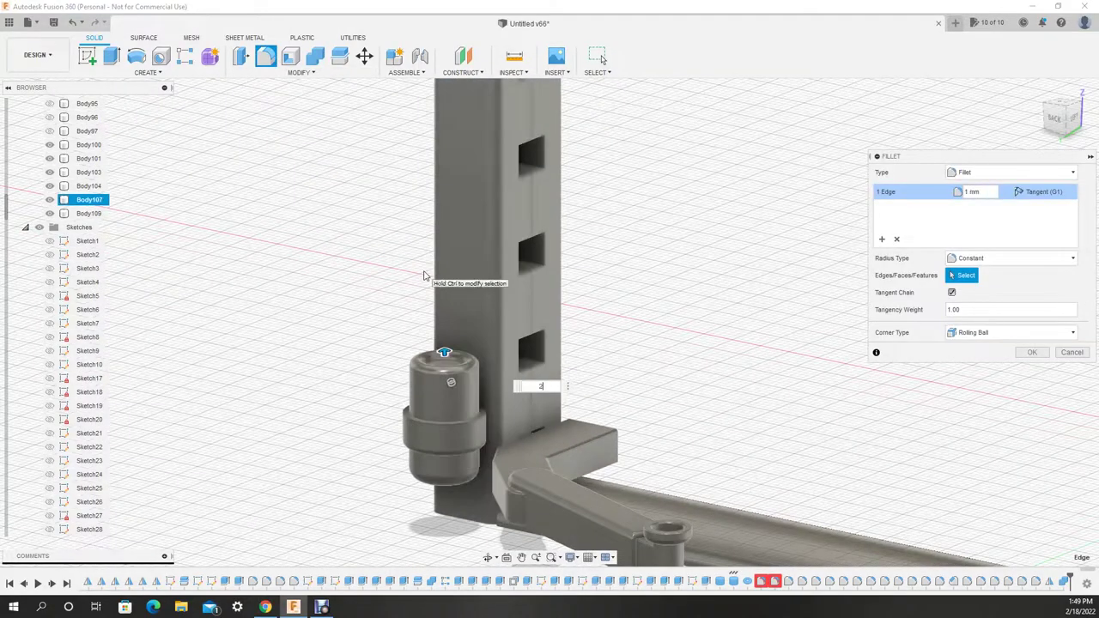
left_click(433, 421)
key("f")
scroll(493, 530, "down", 10)
Step: Mirror the pivot arm bodies to the opposite side
middle_click_drag(356, 400, 353, 177, "shift")
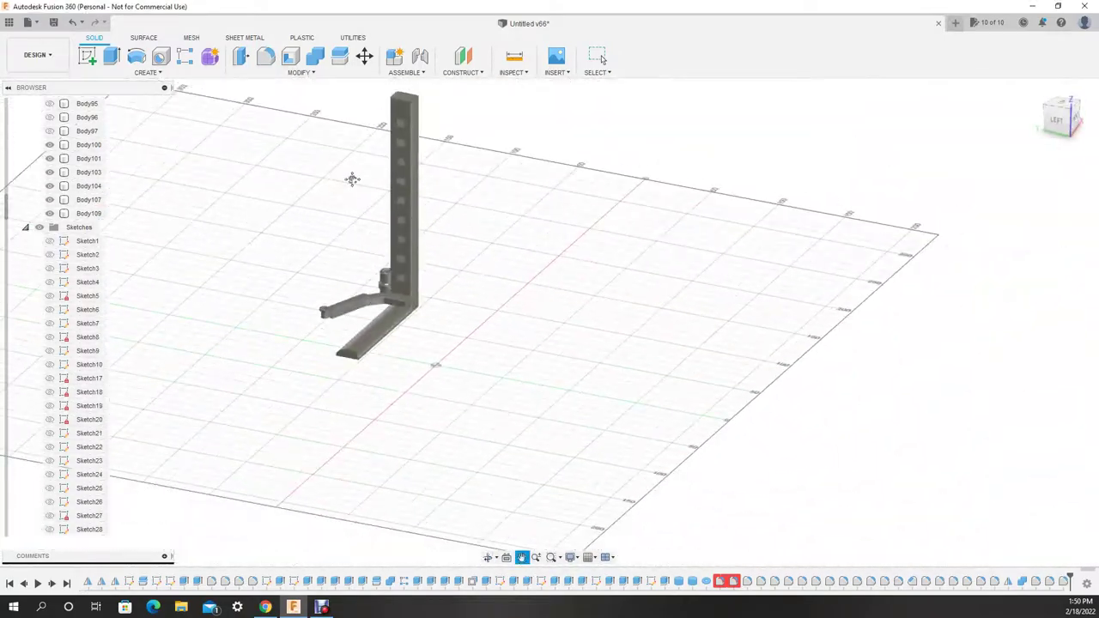
left_click(147, 72)
left_click(94, 335)
left_click(342, 319)
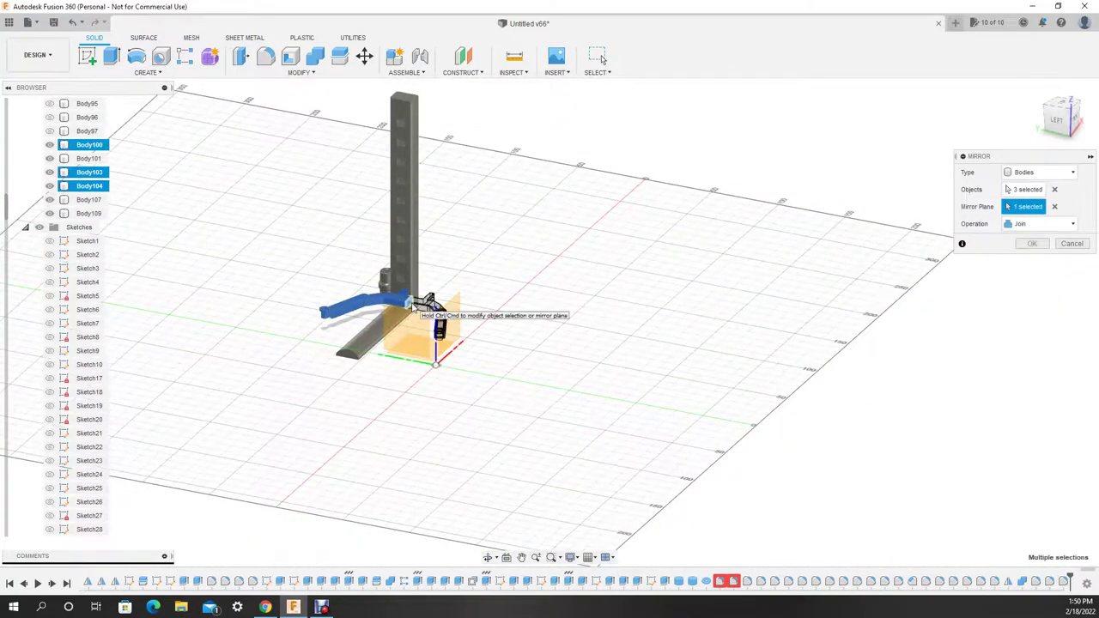
left_click(405, 270)
key("Return")
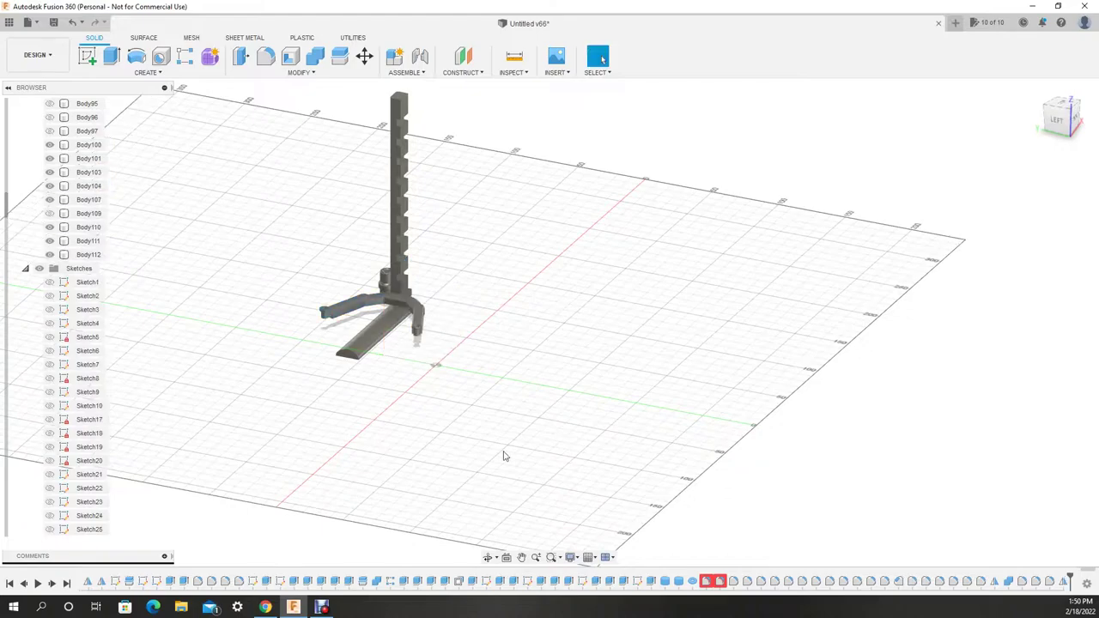
Step: Mirror the notched post and the base bar to the opposite side
left_click(148, 72)
left_click(95, 334)
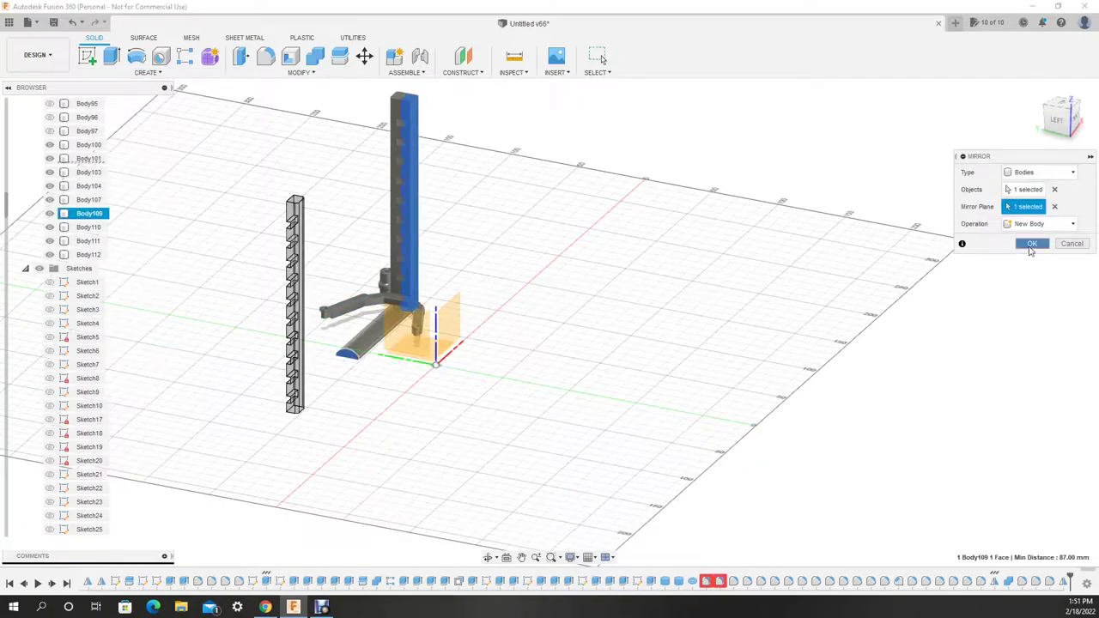
left_click(1031, 244)
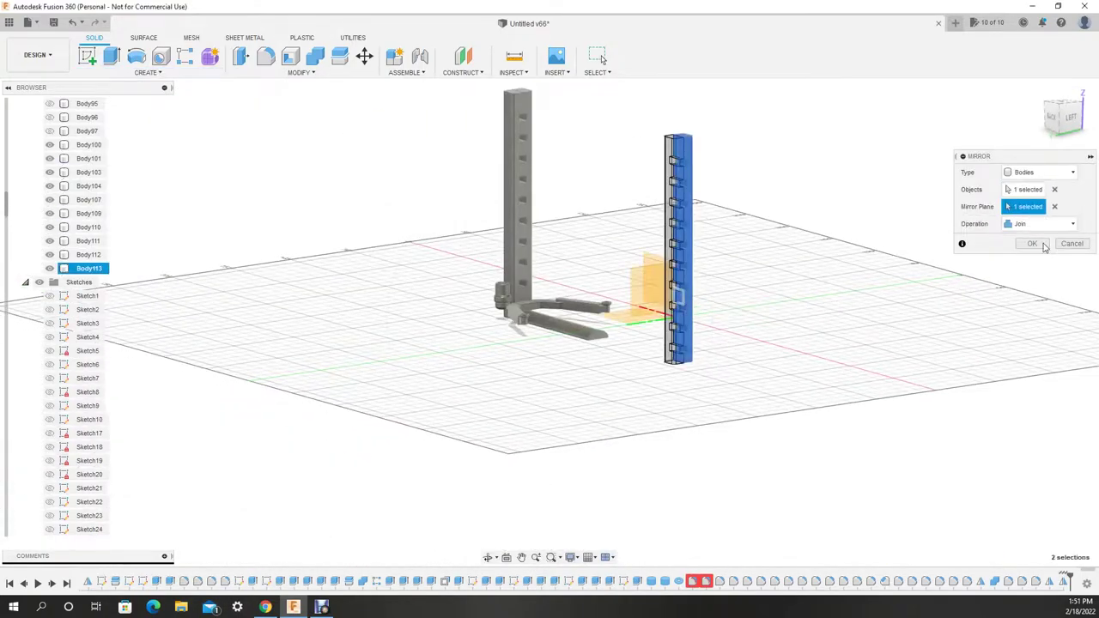
left_click(148, 72)
left_click(95, 340)
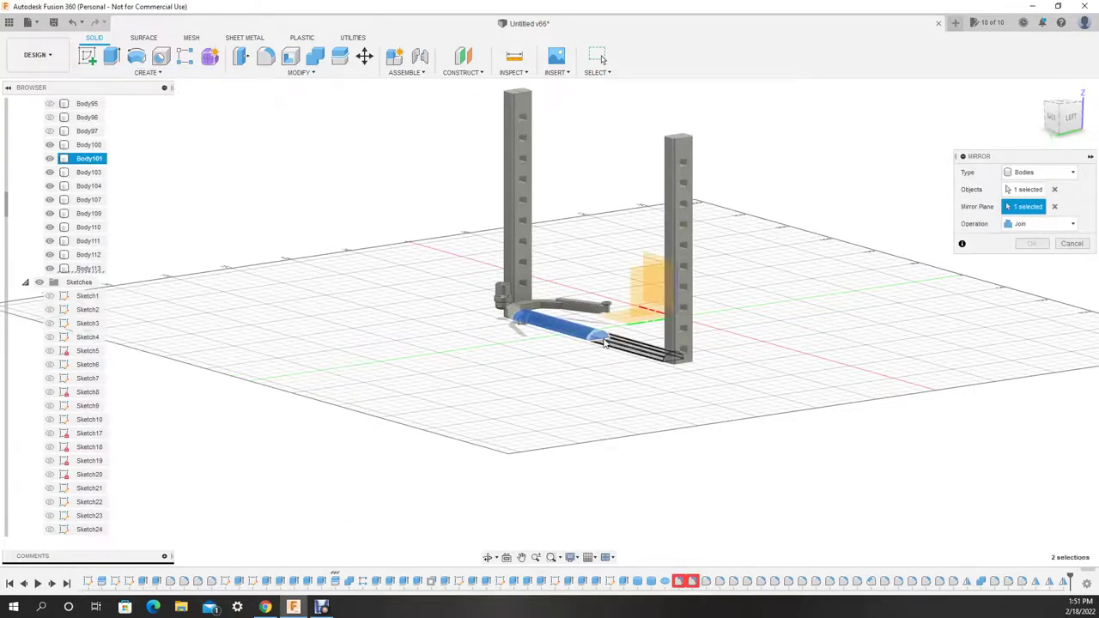
left_click(1031, 244)
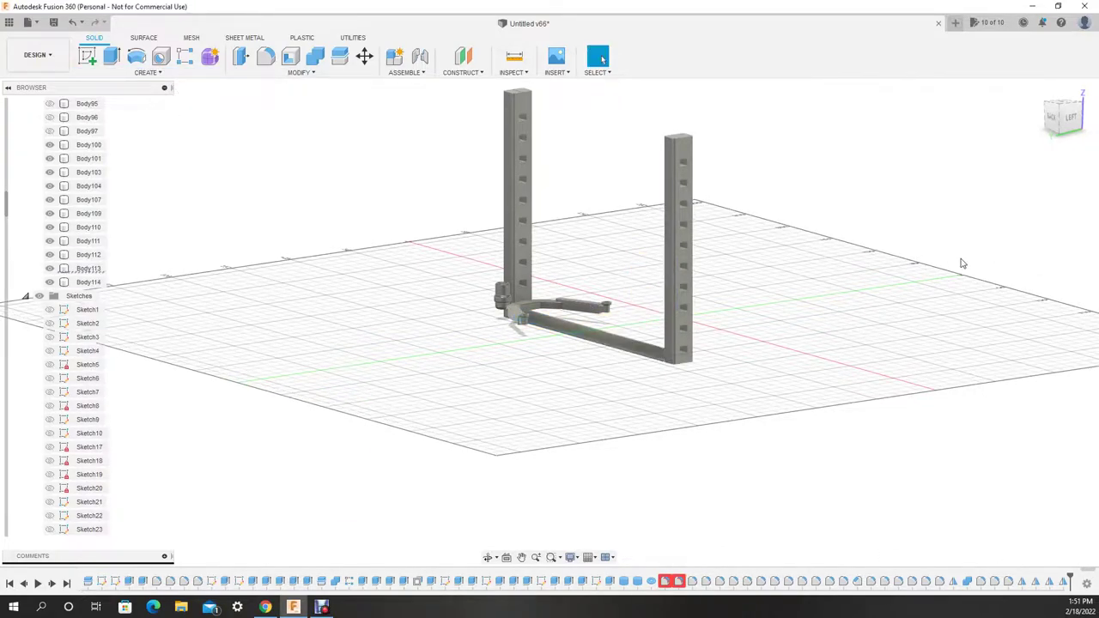
key("e")
left_click(689, 344)
Step: Extrude the arc profiles at the post bases into solid pieces
left_click(1031, 335)
scroll(601, 335, "up", 5)
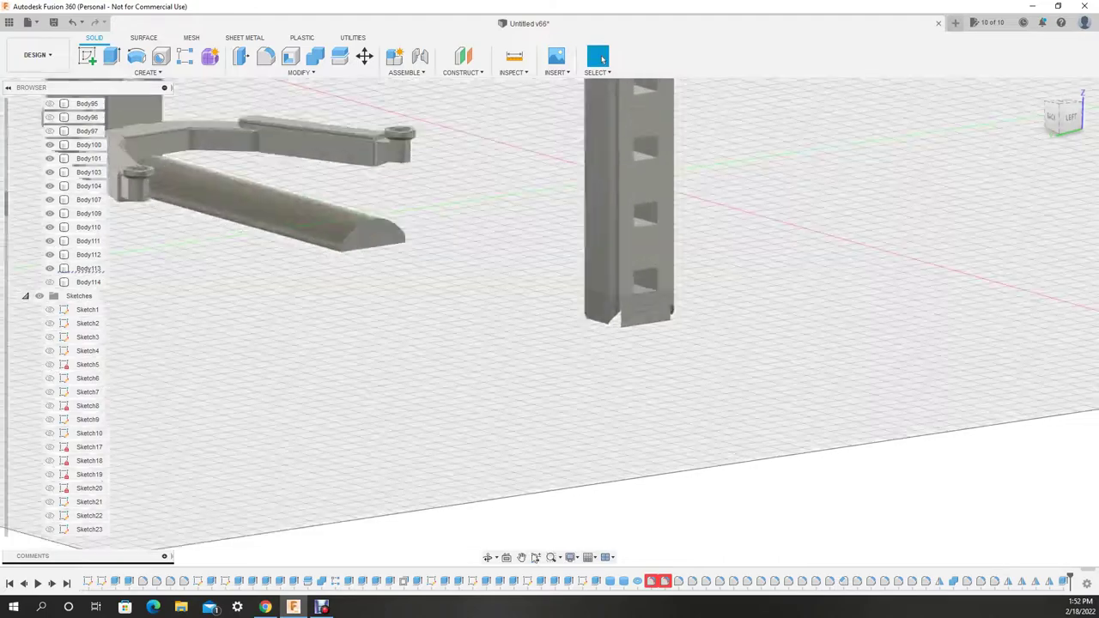
middle_click_drag(335, 380, 747, 346, "shift")
key("e")
left_click(702, 239)
type("-2")
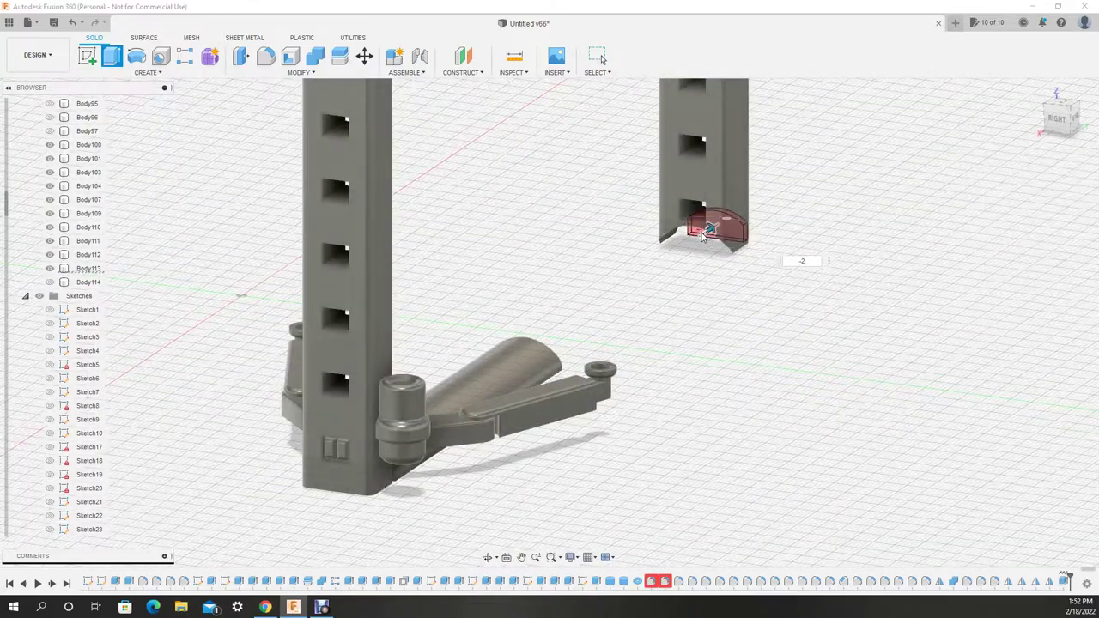
key("Return")
middle_click_drag(709, 229, 241, 67, "shift")
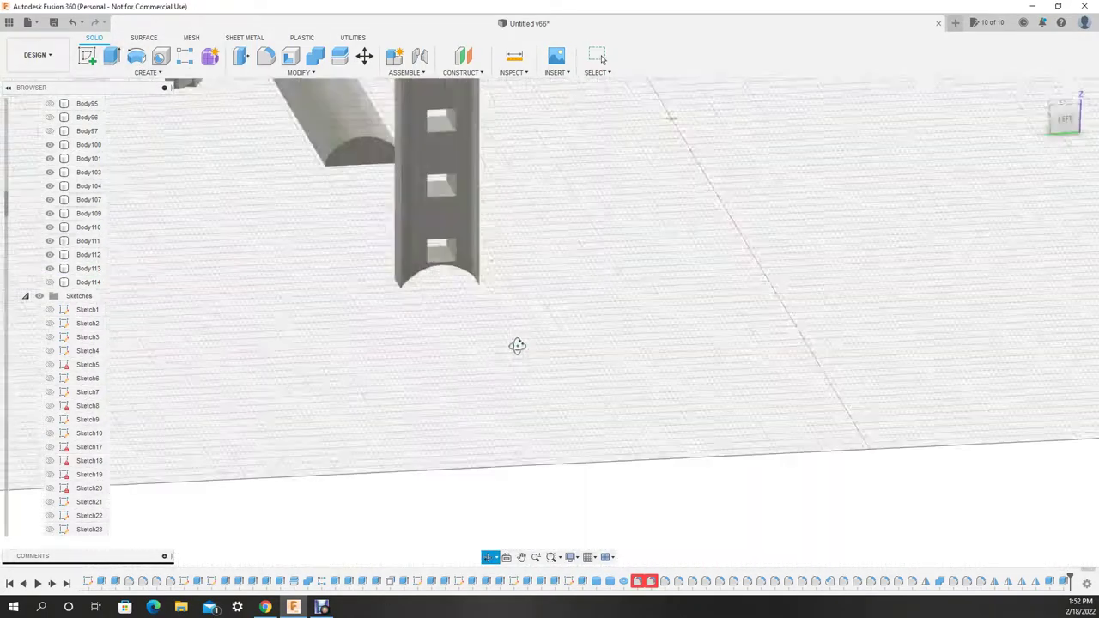
Step: Sketch on the post face and extrude the half-round bar 100 mm as a new body
middle_click_drag(459, 214, 337, 208, "shift")
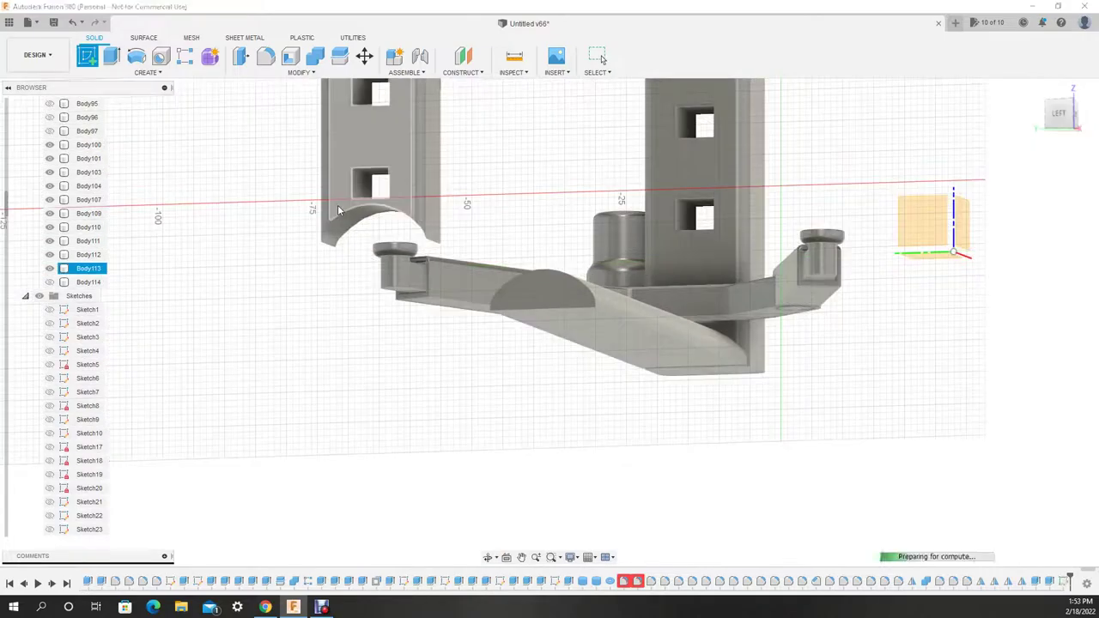
left_click(338, 208)
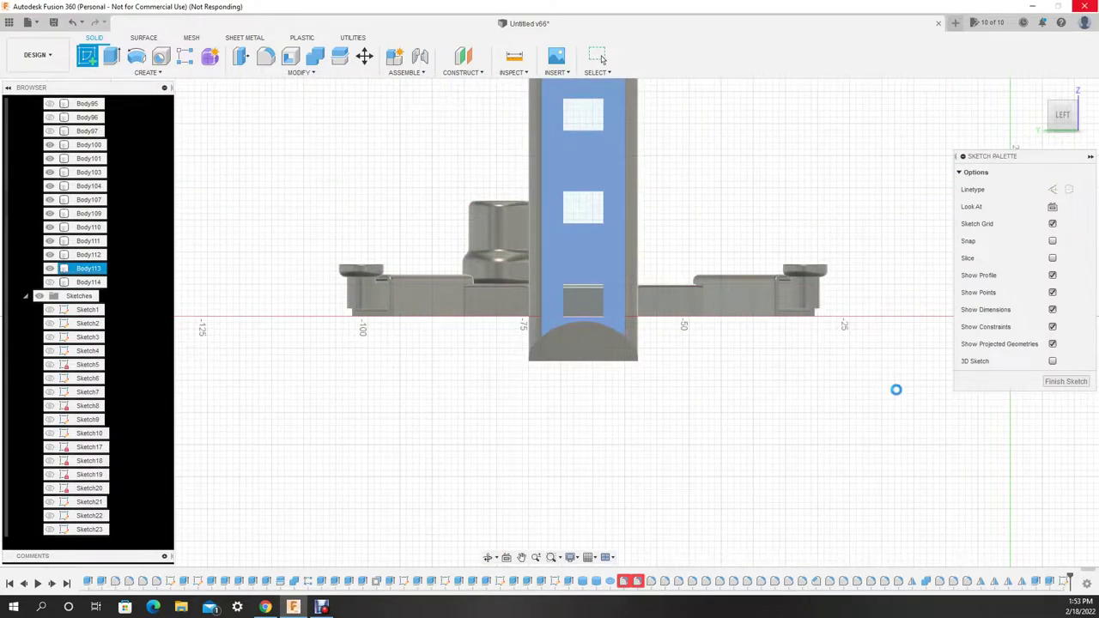
key("e")
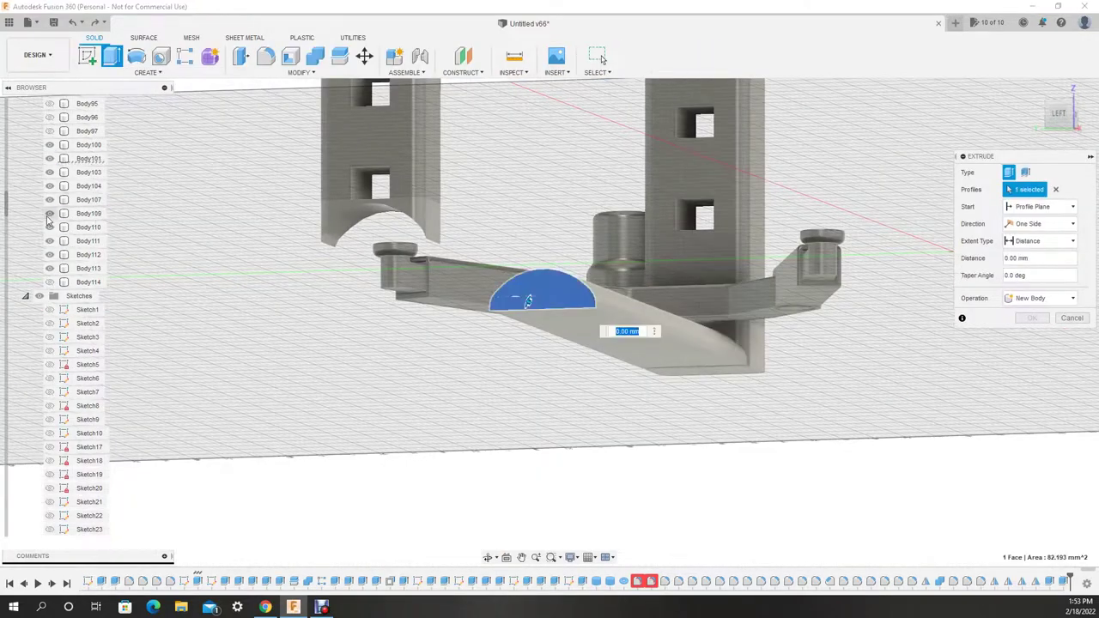
left_click(49, 227)
type("-100")
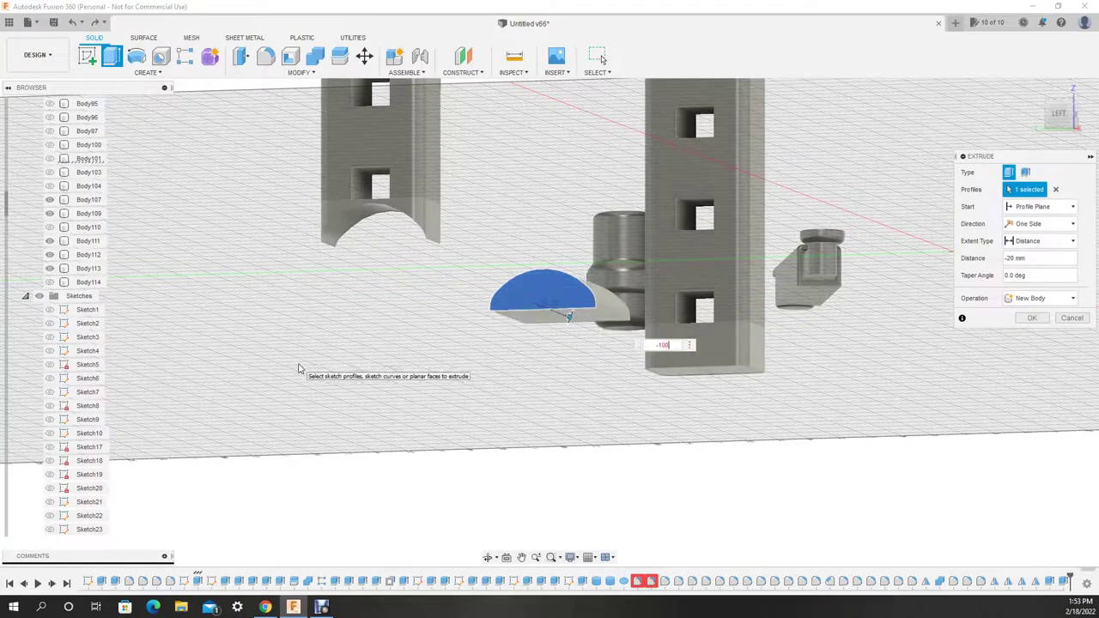
key("Return")
left_click(49, 171)
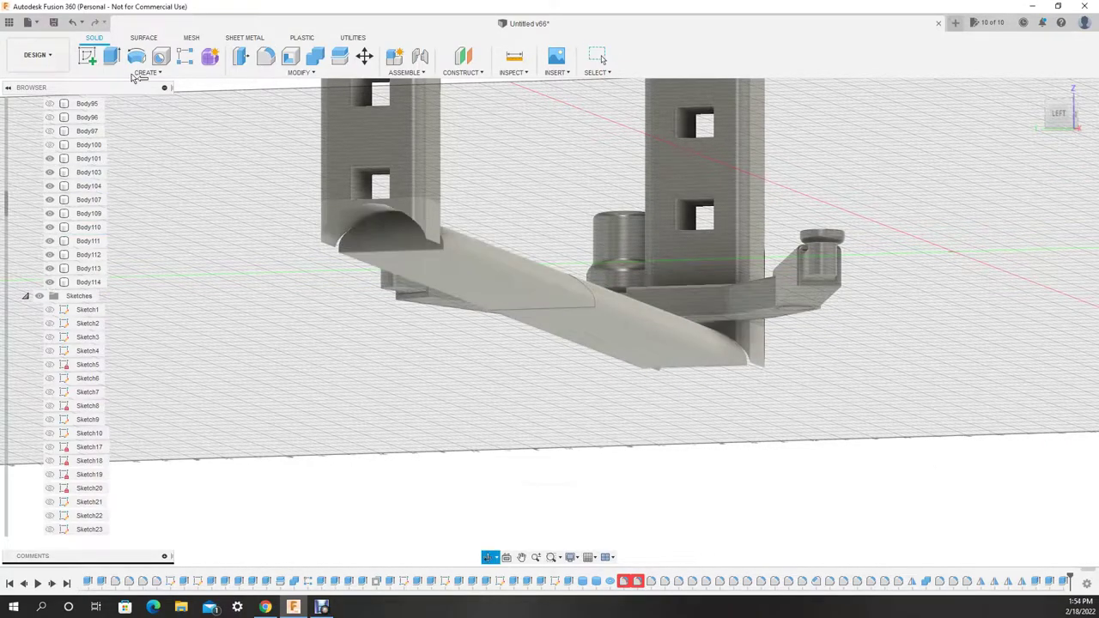
Step: Extrude the bar's end face 11.962 mm, joined to the bar
key("e")
left_click(378, 232)
key("Return")
middle_click_drag(205, 188, 222, 111, "shift")
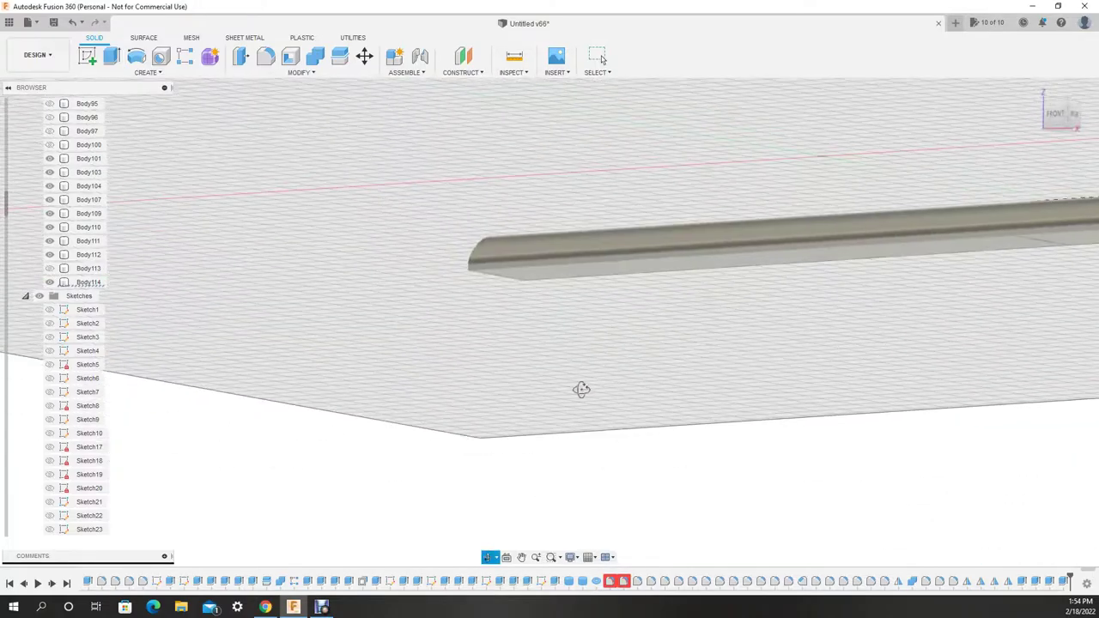
key("e")
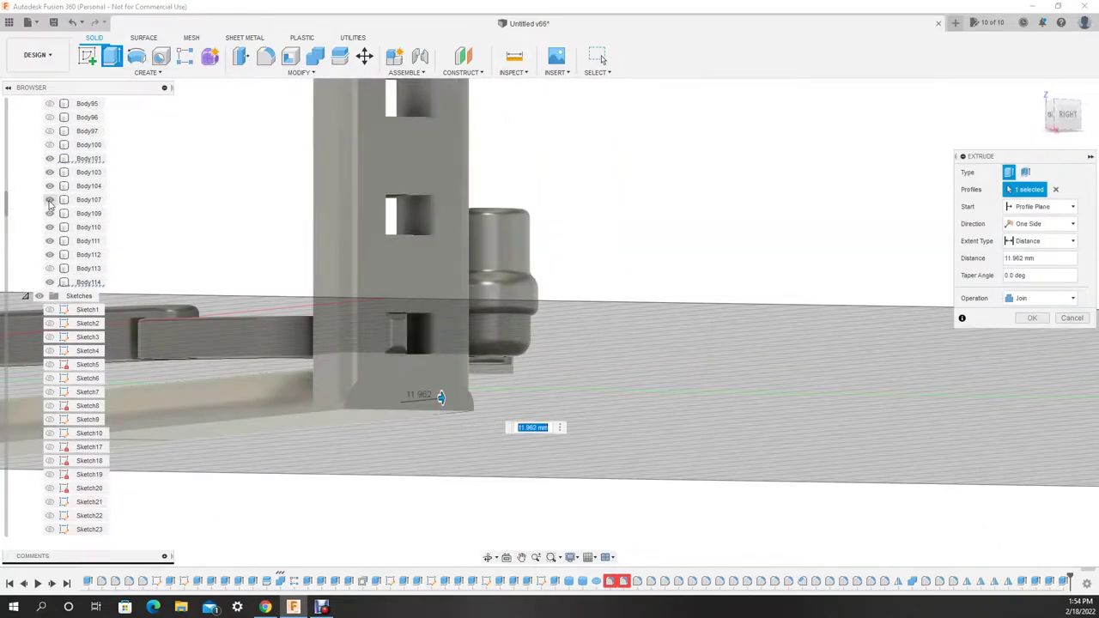
Step: Hide the post and cylinder, show the rounded bar, and view the whole frame
left_click(49, 199)
left_click(50, 213)
left_click(48, 159)
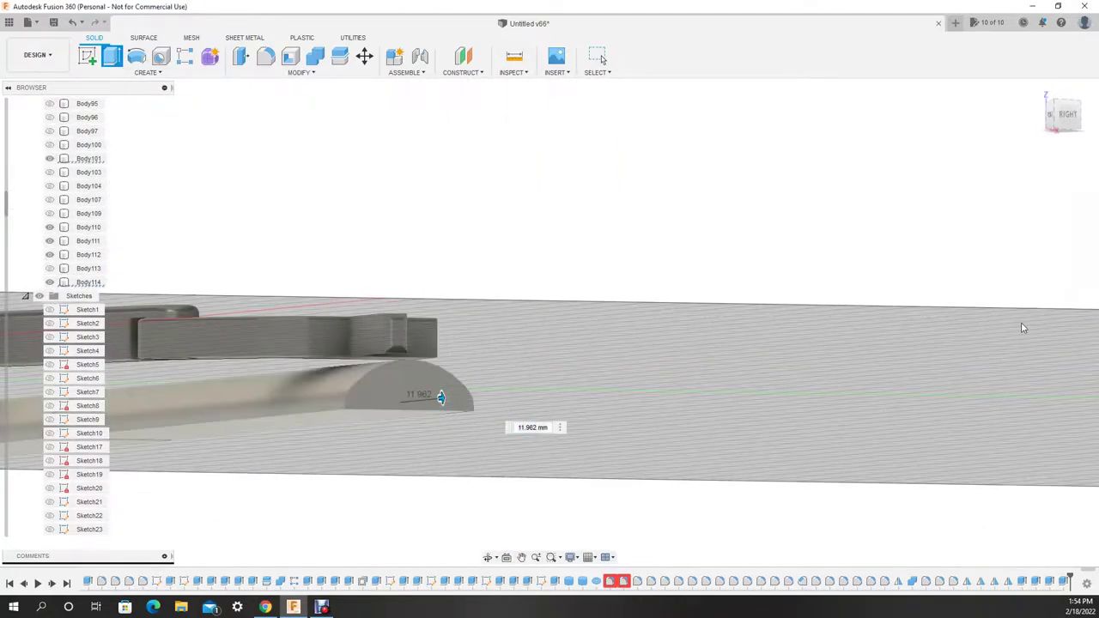
scroll(454, 478, "down", 5)
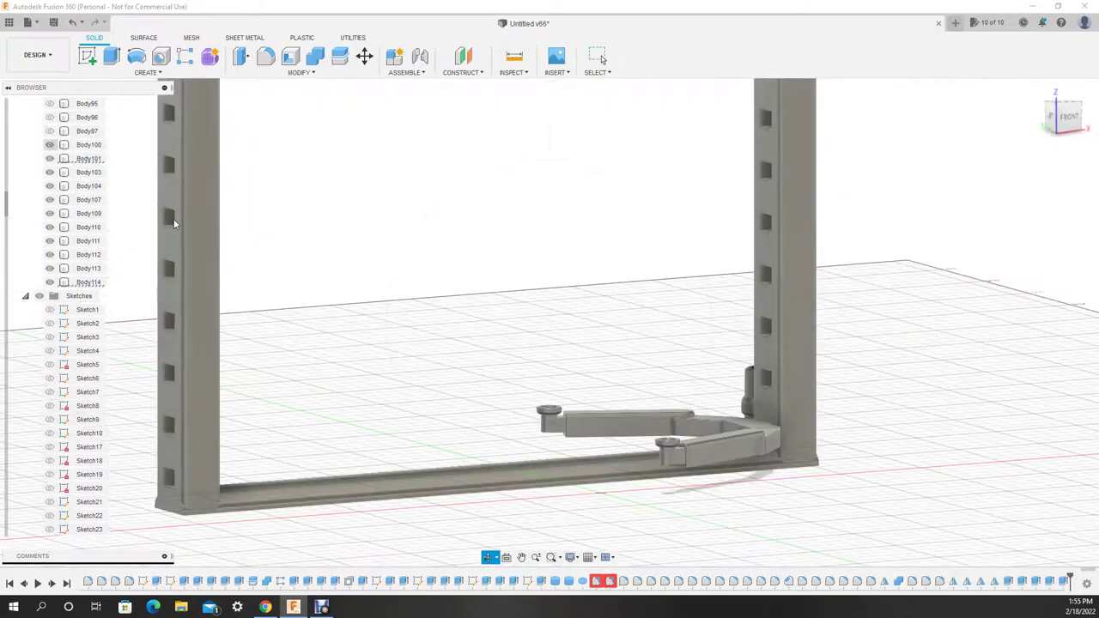
mouse_move(453, 478)
middle_mouse_down("shift")
mouse_move(378, 246)
mouse_move(383, 400)
middle_mouse_up("shift")
scroll(557, 302, "up", 3)
scroll(409, 319, "up", 3)
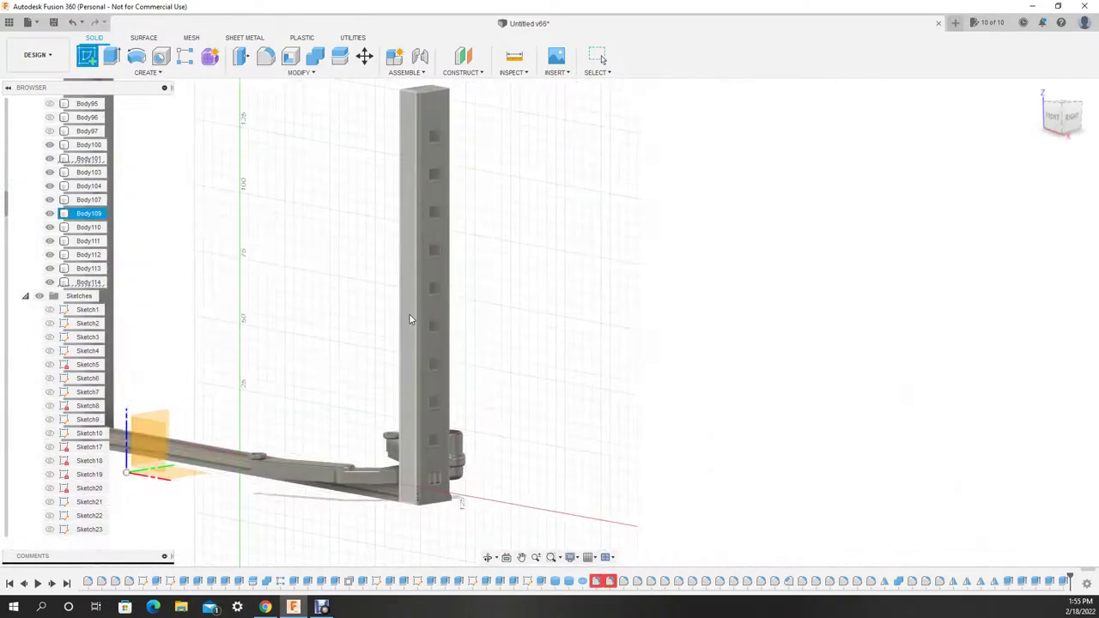
Step: Sketch a rectangle with two circles on the right post's face
key("r")
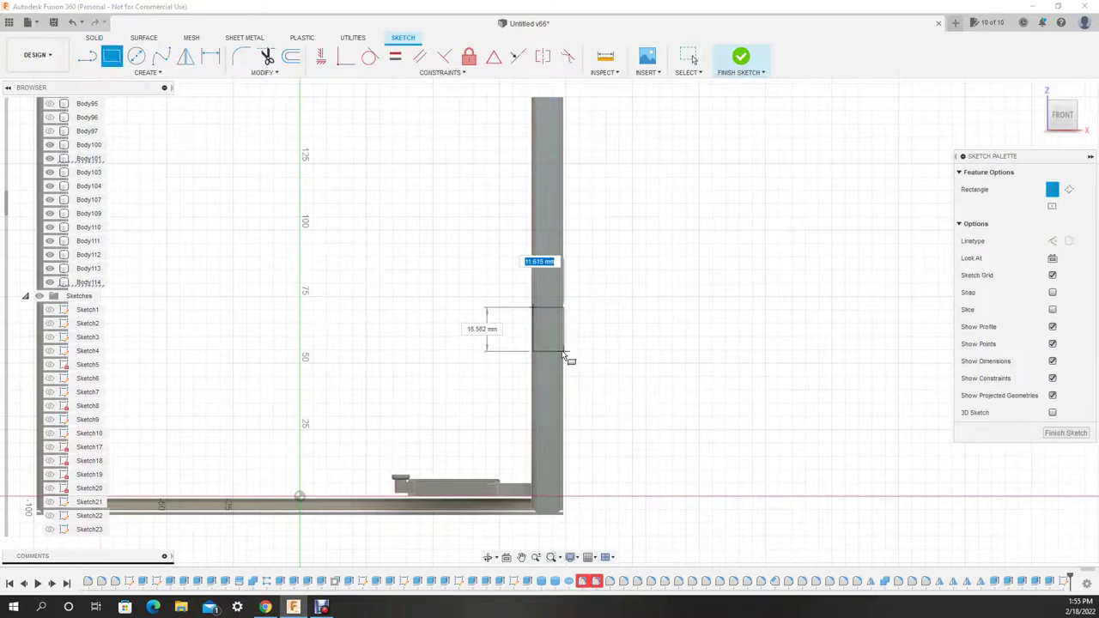
scroll(565, 355, "up", 5)
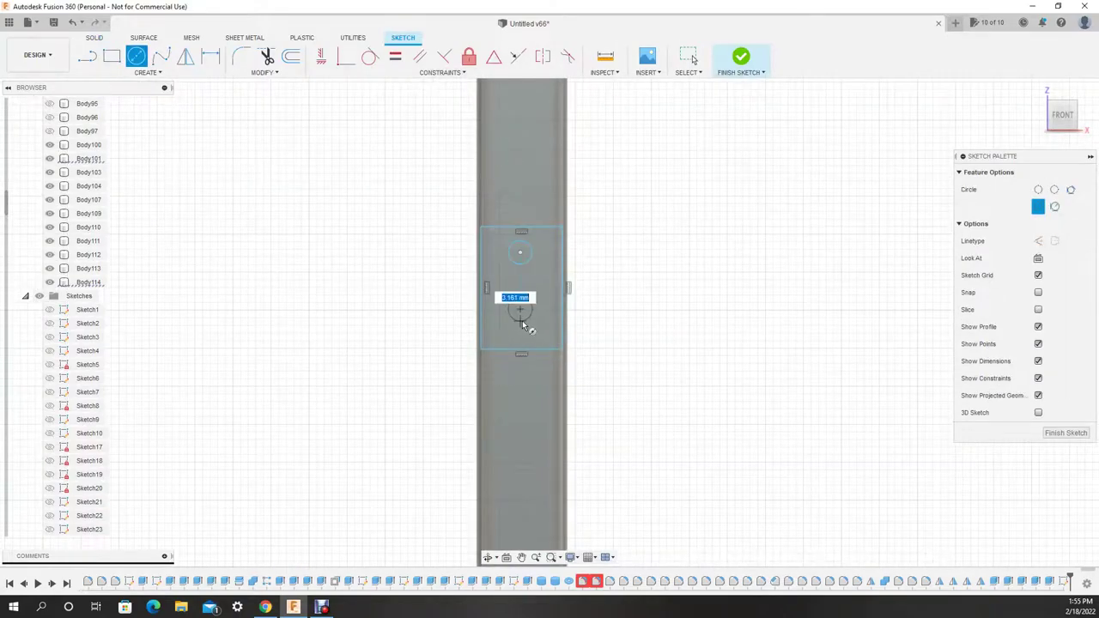
left_click(523, 321)
key("Return")
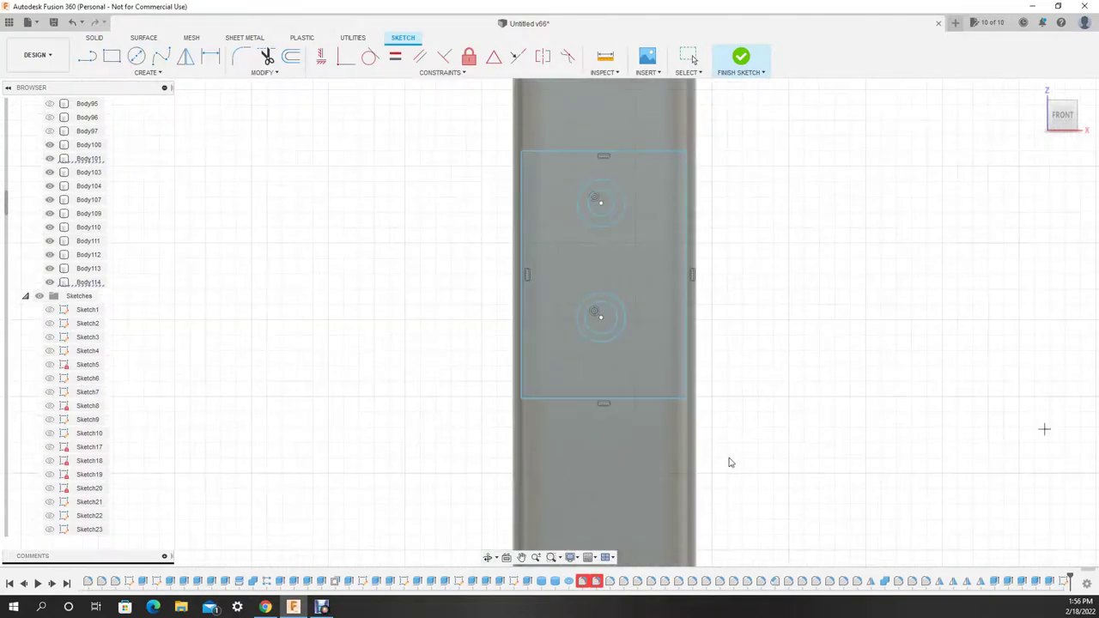
key("Escape")
Step: Extrude the plate profile outward, leaving the two holes
left_click(523, 350)
key("e")
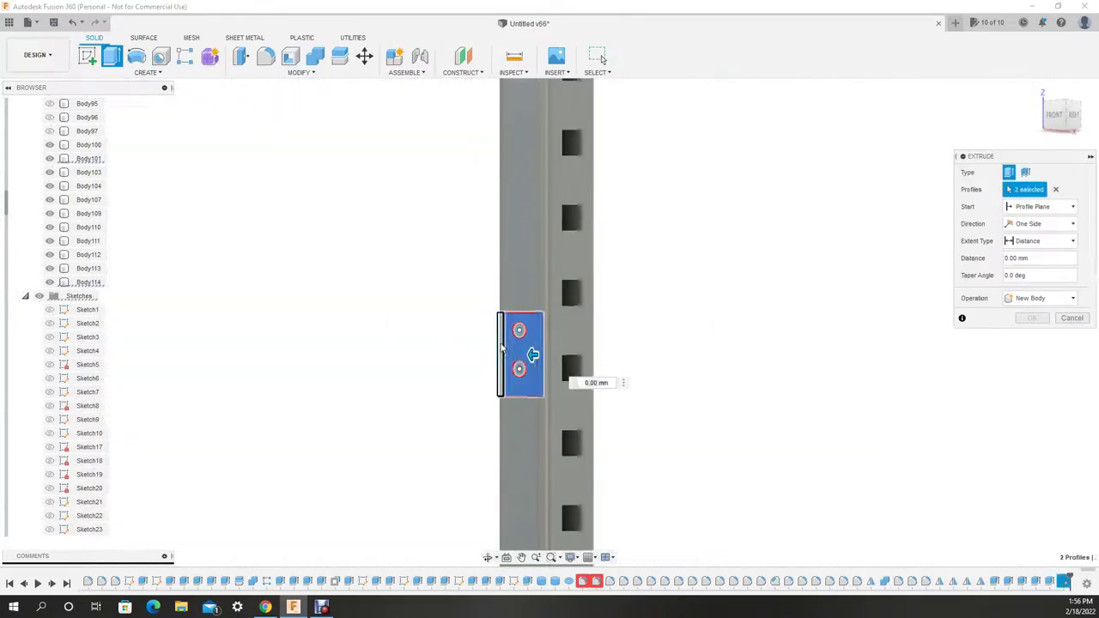
left_click(1027, 318)
scroll(52, 446, "down", 10)
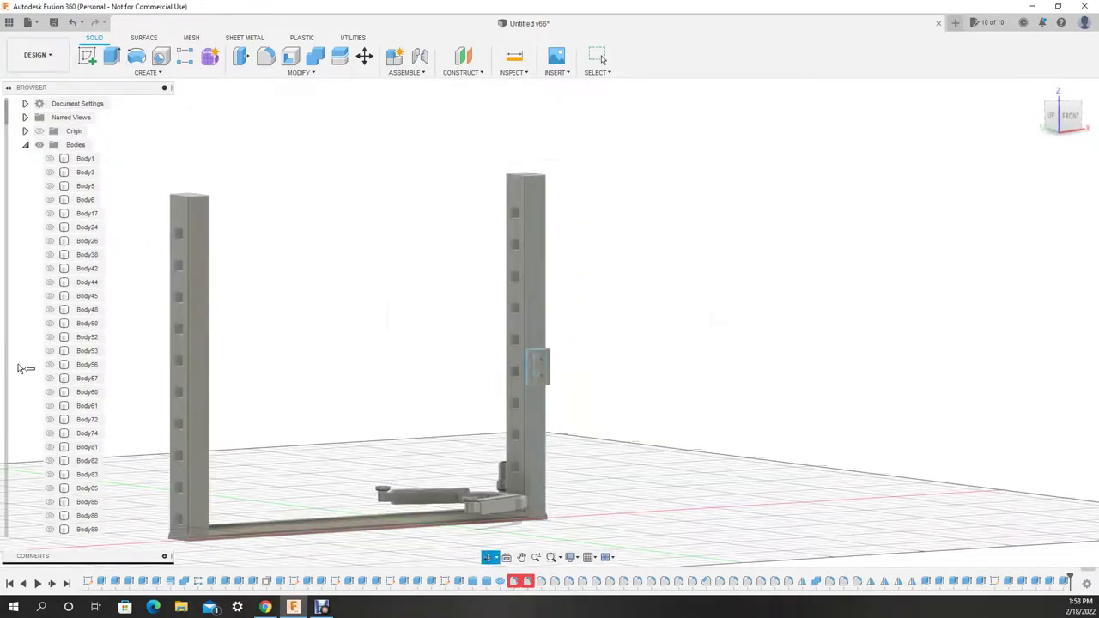
Step: Sketch on the bar's end plane, offsetting the half-round outline by -2
left_click(86, 56)
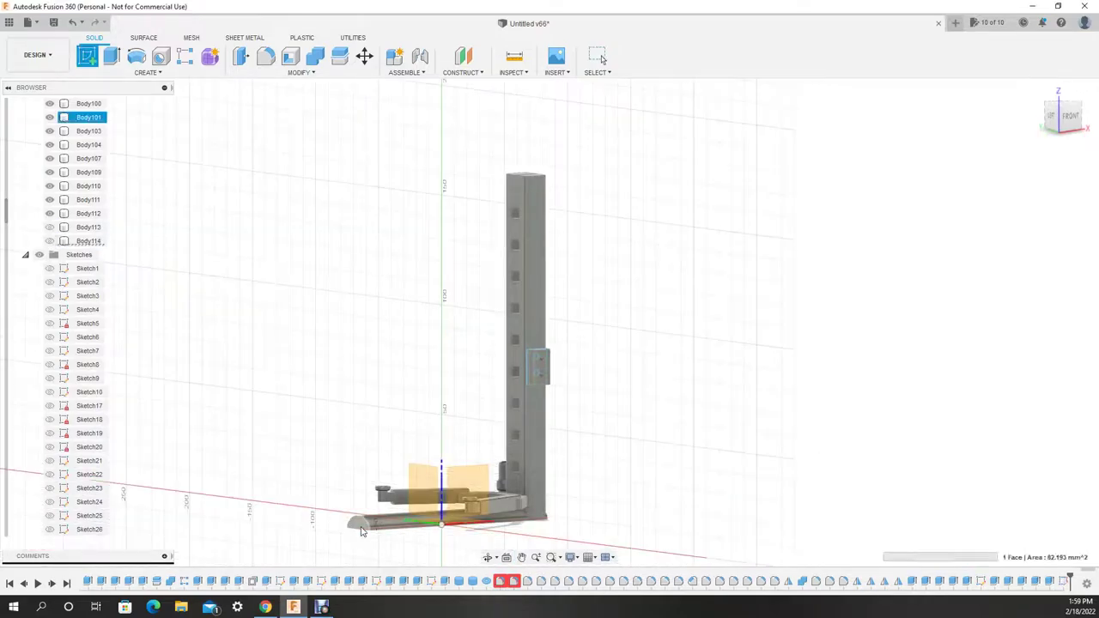
left_click(438, 485)
key("o")
scroll(570, 321, "up", 3)
type("-2")
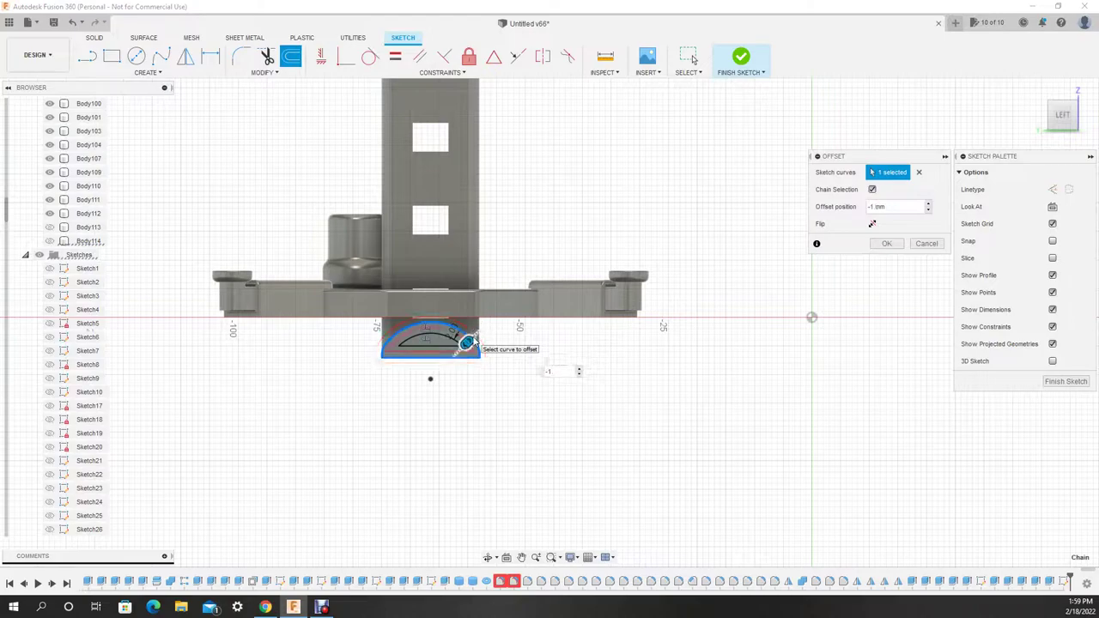
left_click_drag(473, 341, 475, 341)
left_click(1058, 383)
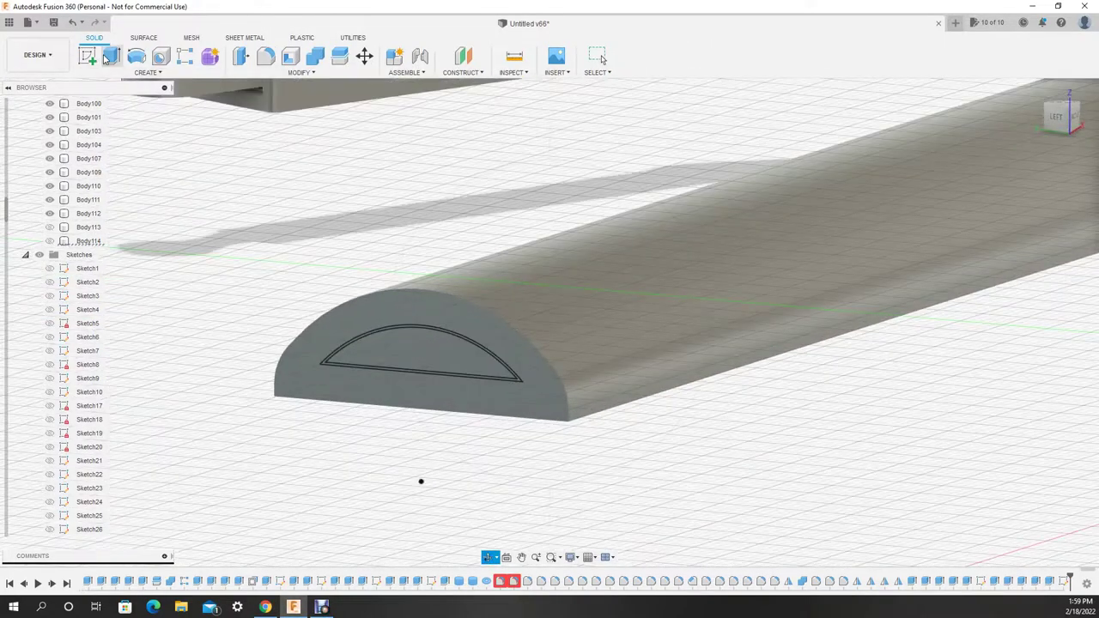
Step: Cut the half-round groove 15 mm deep and extrude the inner half-round out of the bar end
key("e")
left_click(406, 364)
left_click(49, 241)
type("15")
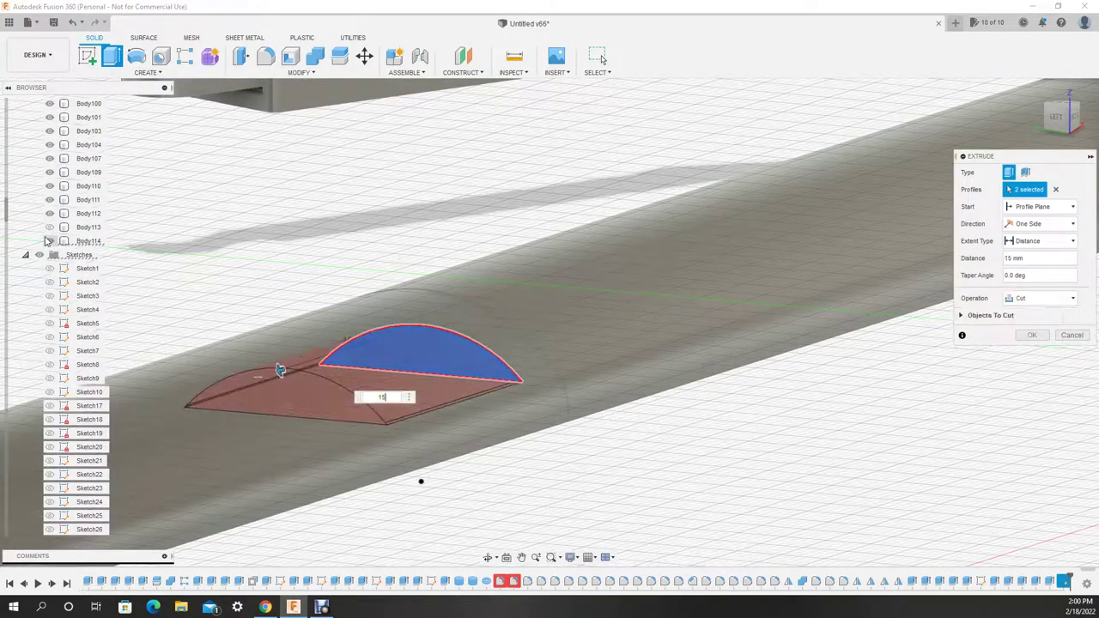
key("Return")
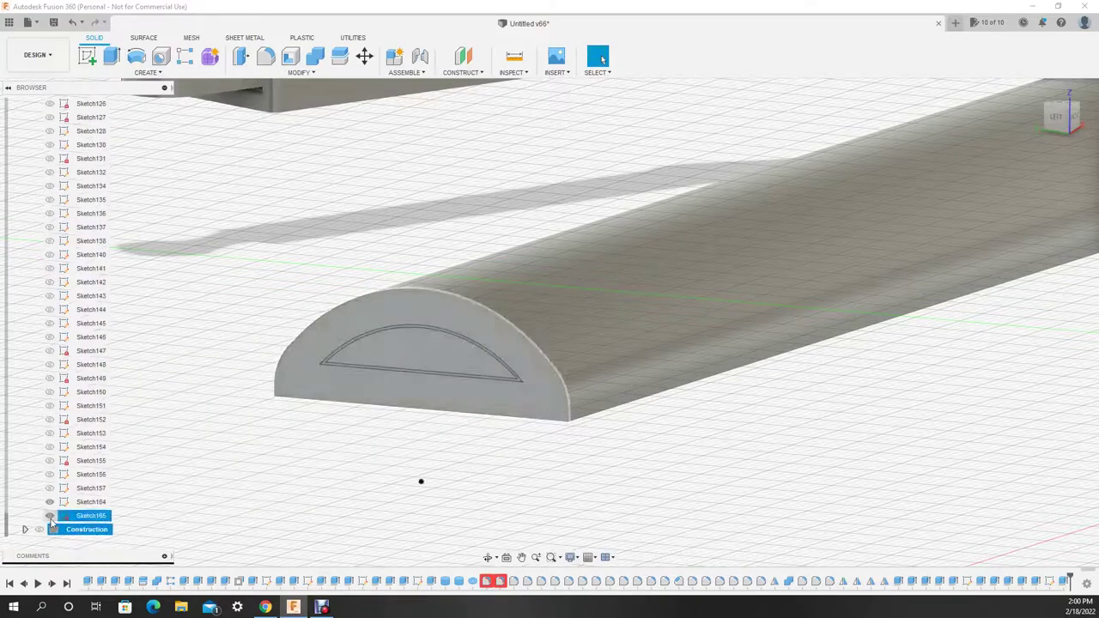
key("e")
left_click(406, 360)
left_click_drag(418, 324, 289, 368)
key("Return")
Step: Fillet the groove's curved edges at 0.5 mm
left_click(265, 57)
left_click(300, 400)
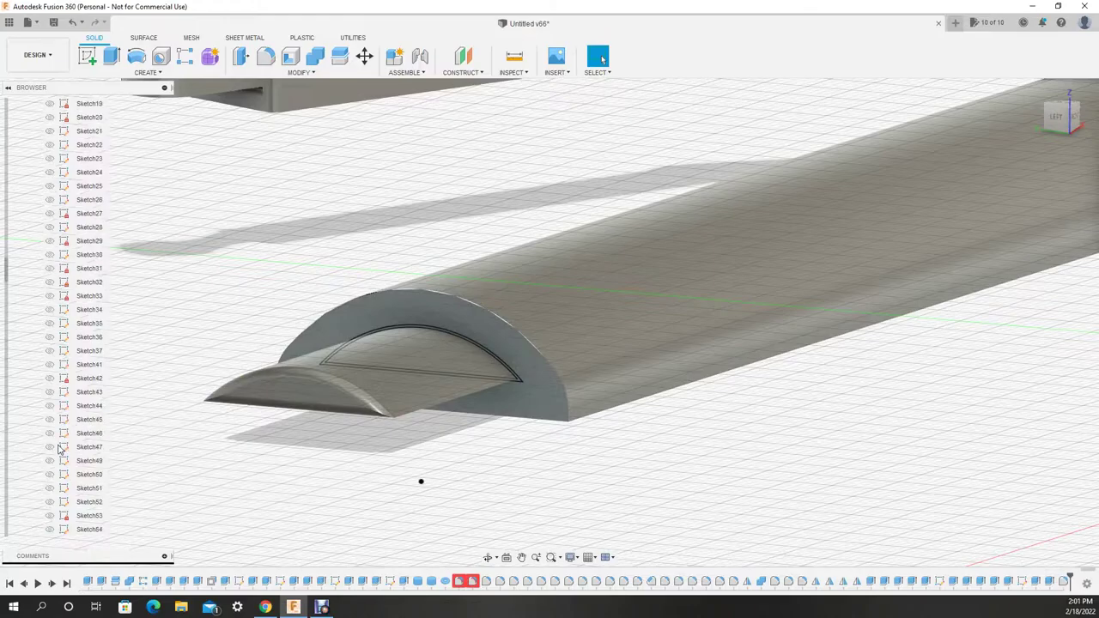
type("f")
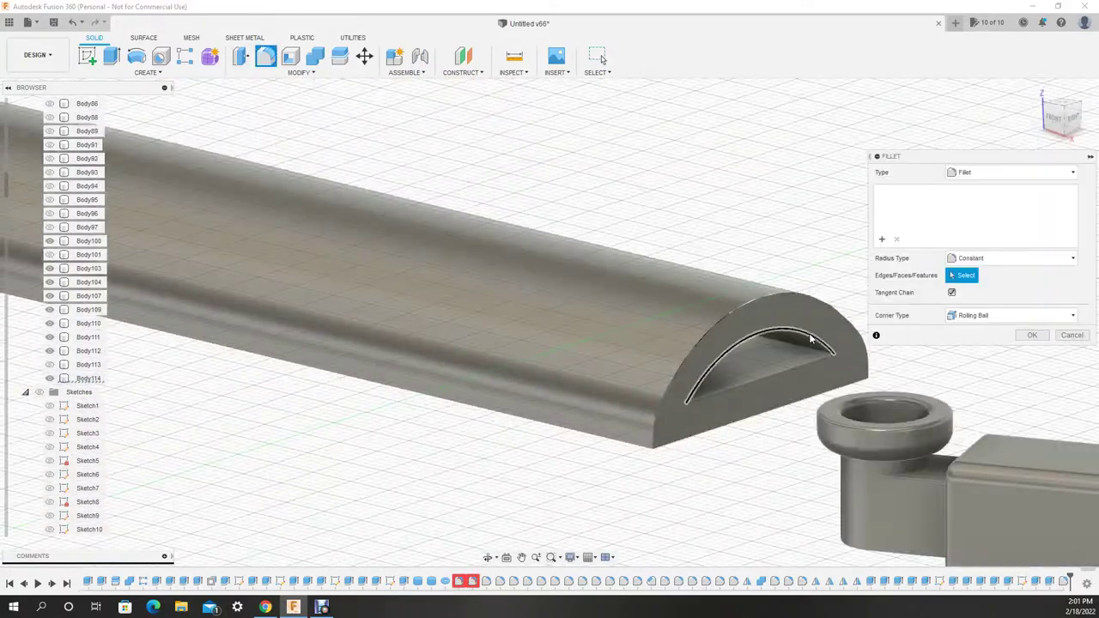
type("0.5")
key("Return")
middle_click(486, 265)
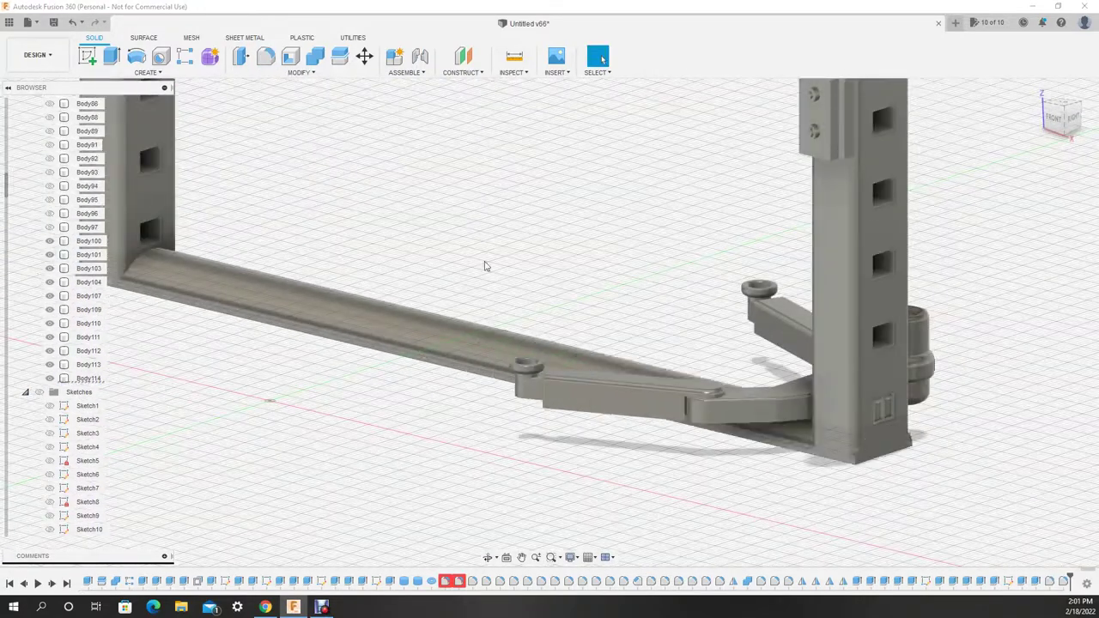
mouse_move(546, 459)
middle_mouse_down()
mouse_move(641, 517)
mouse_move(622, 397)
middle_mouse_up()
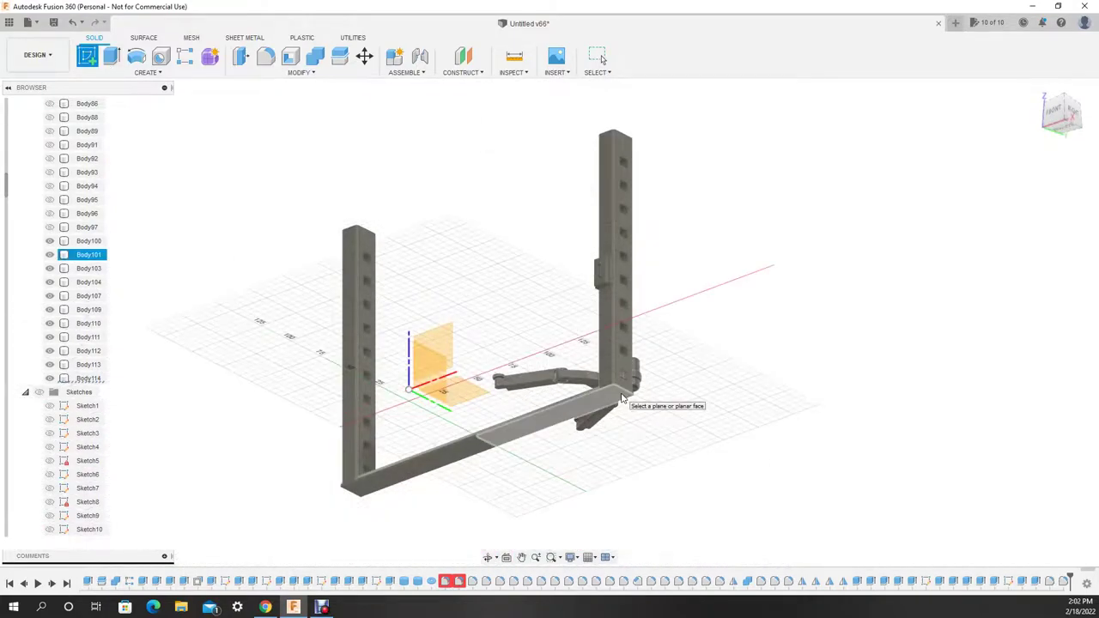
Step: Sketch rectangles on the post's bottom face and extrude them into two foot blocks
left_click(626, 401)
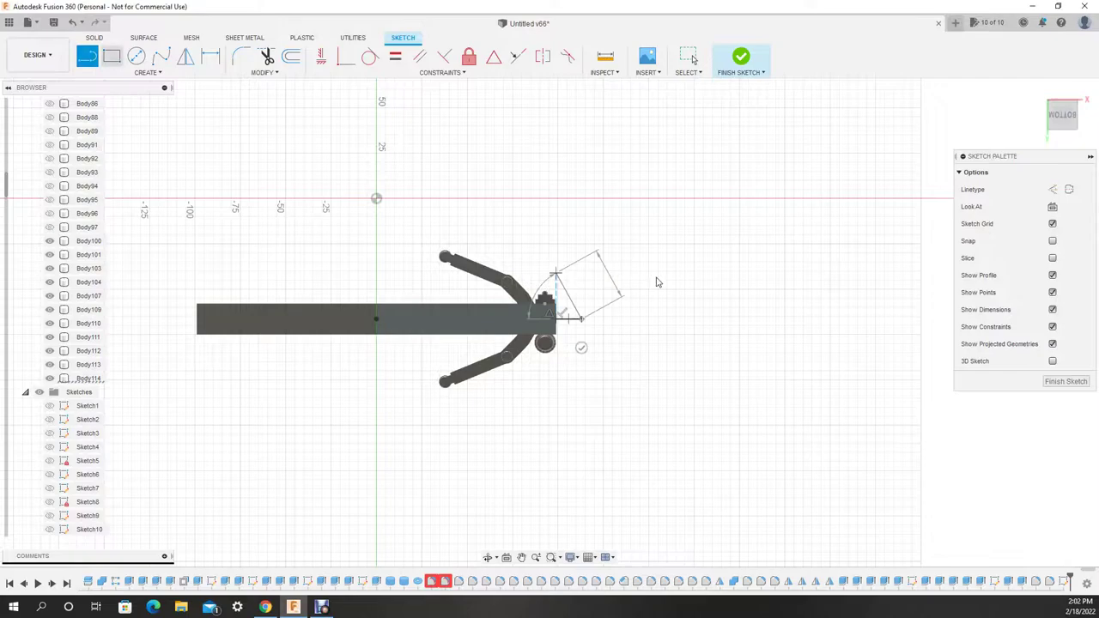
scroll(657, 282, "up", 5)
key("r")
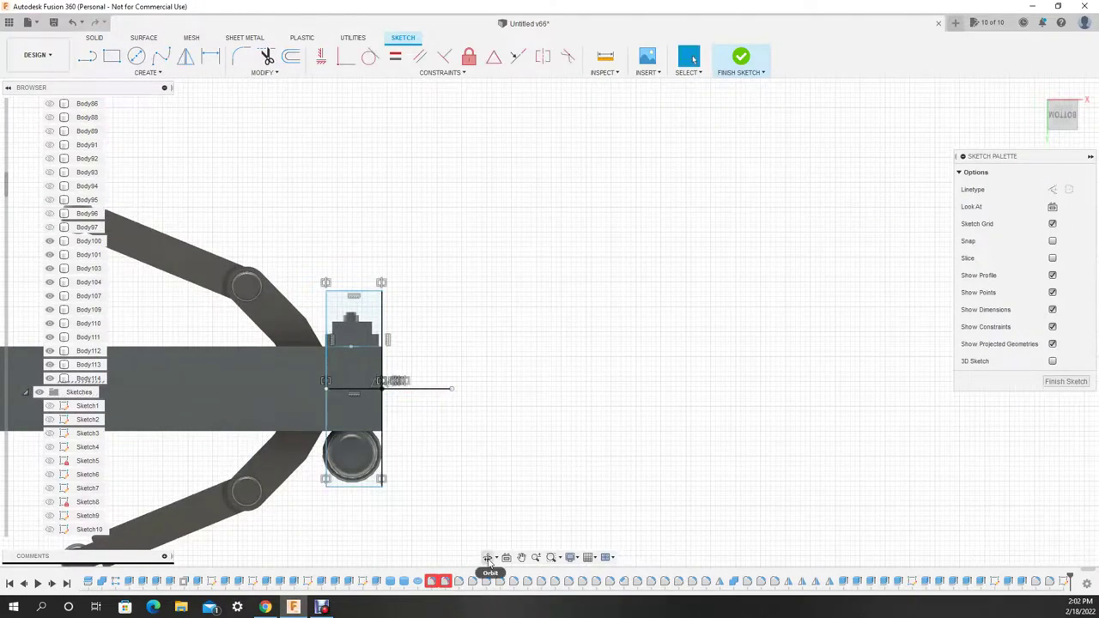
left_click(487, 558)
mouse_move(412, 498)
left_mouse_down()
mouse_move(633, 279)
mouse_move(610, 285)
left_mouse_up()
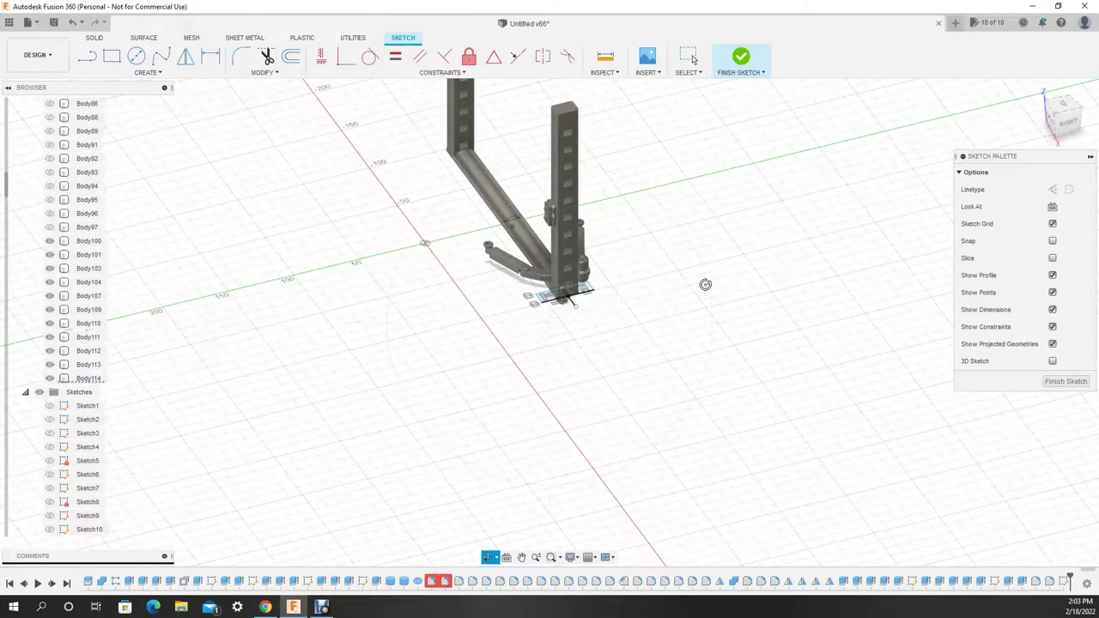
left_click(1065, 381)
key("e")
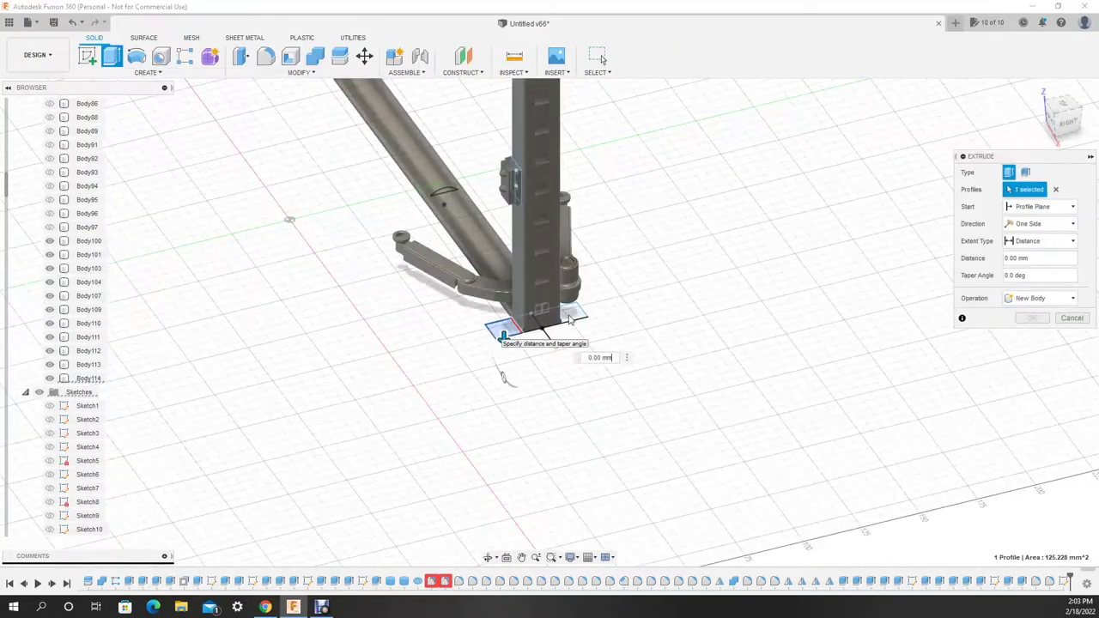
left_click(1033, 318)
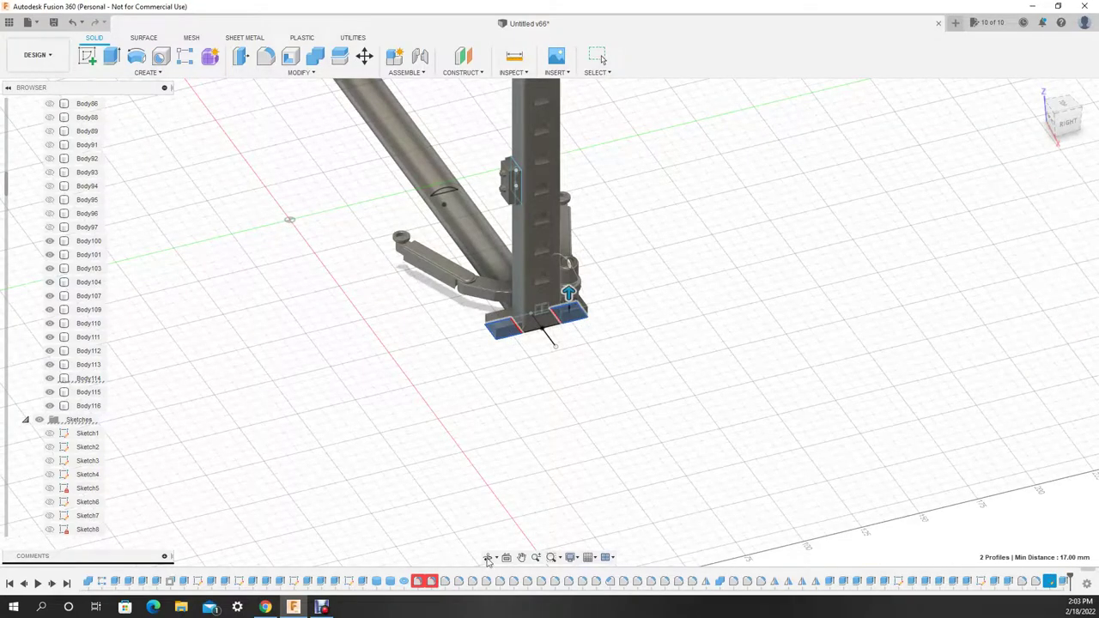
scroll(601, 343, "up", 5)
Step: Fillet the foot blocks' edges at 1 mm
key("f")
left_click(353, 296)
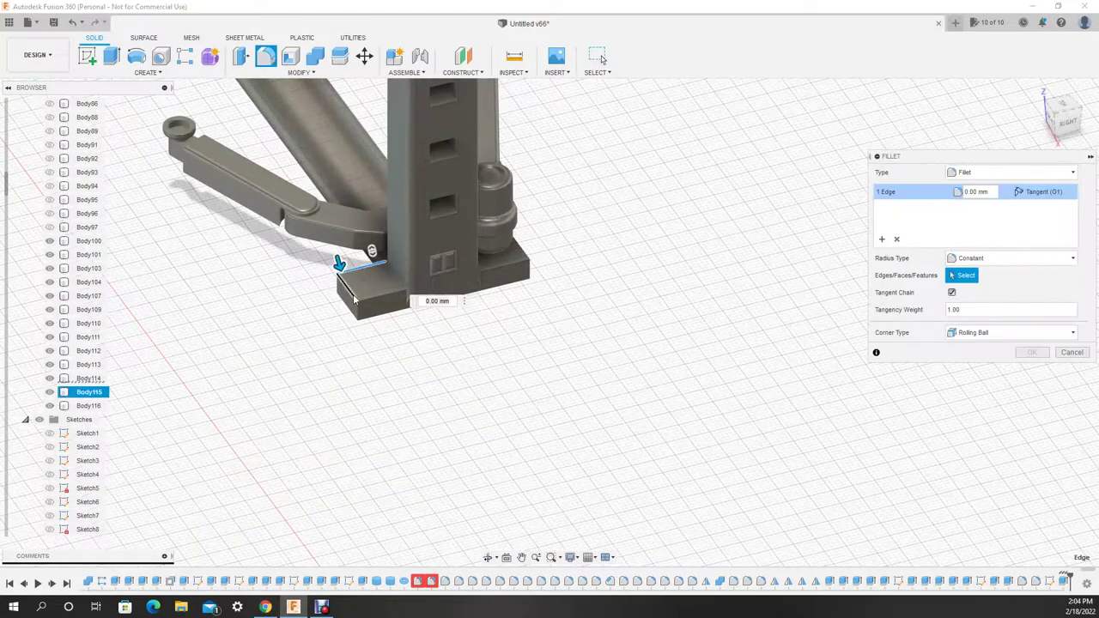
middle_click_drag(489, 560, 728, 279, "shift")
type("1")
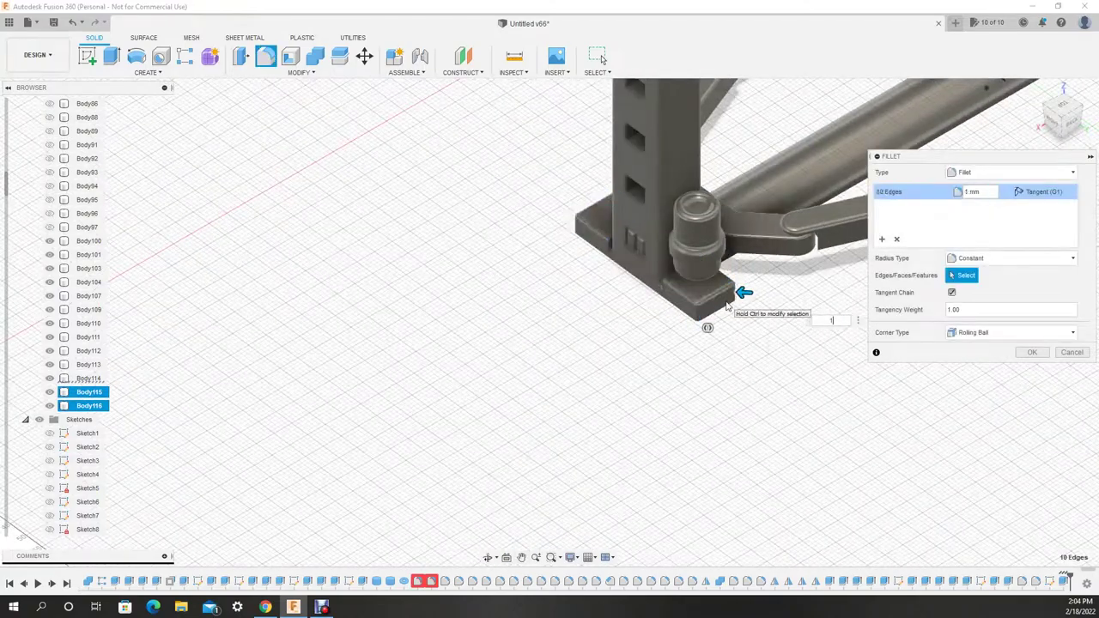
key("Return")
scroll(728, 307, "down", 5)
mouse_move(601, 343)
middle_mouse_down("shift")
mouse_move(429, 258)
mouse_move(335, 190)
mouse_move(560, 172)
middle_mouse_up("shift")
scroll(321, 108, "up", 2)
mouse_move(321, 108)
middle_mouse_down("shift")
mouse_move(547, 438)
mouse_move(550, 338)
middle_mouse_up("shift")
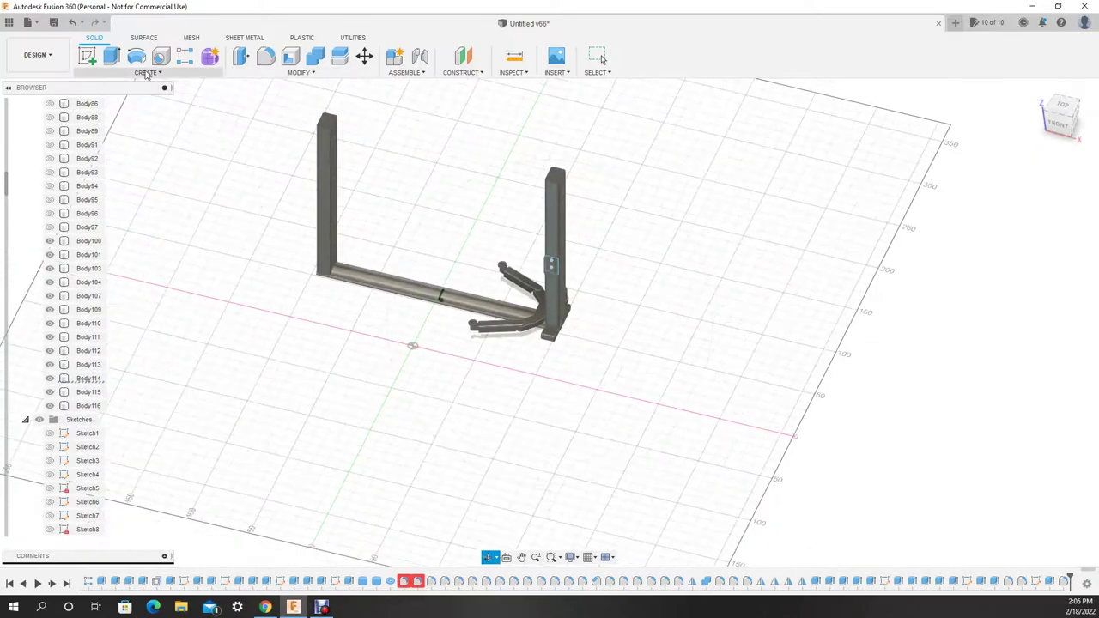
Step: Mirror the visible post, arm and foot bodies, then hide the post body in the browser
key("m")
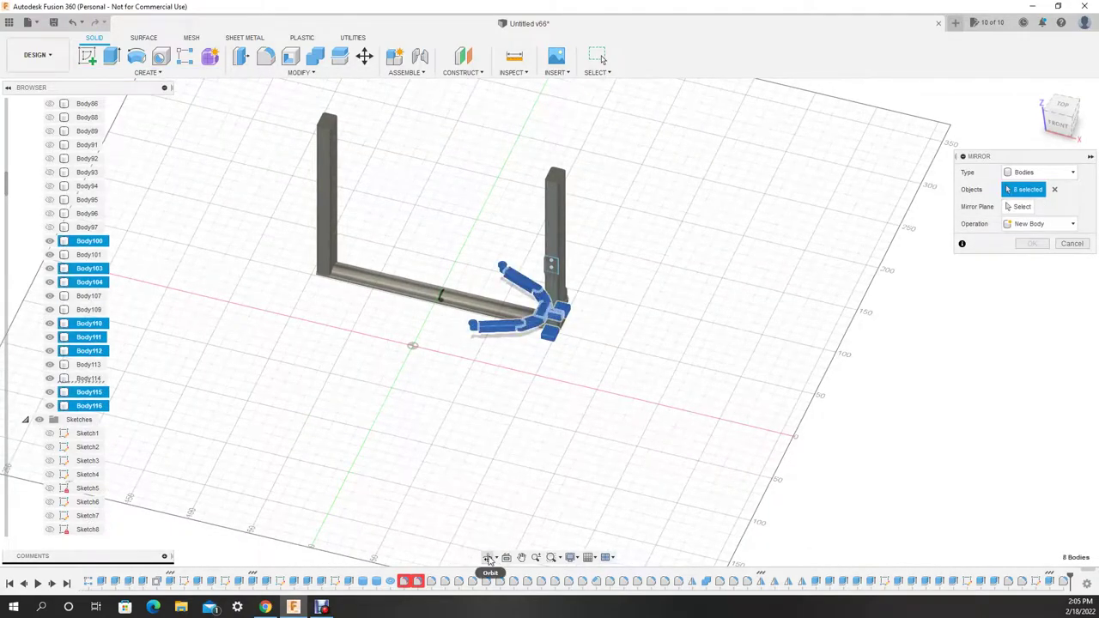
left_click(488, 559)
left_click_drag(361, 480, 189, 393)
scroll(545, 422, "up", 5)
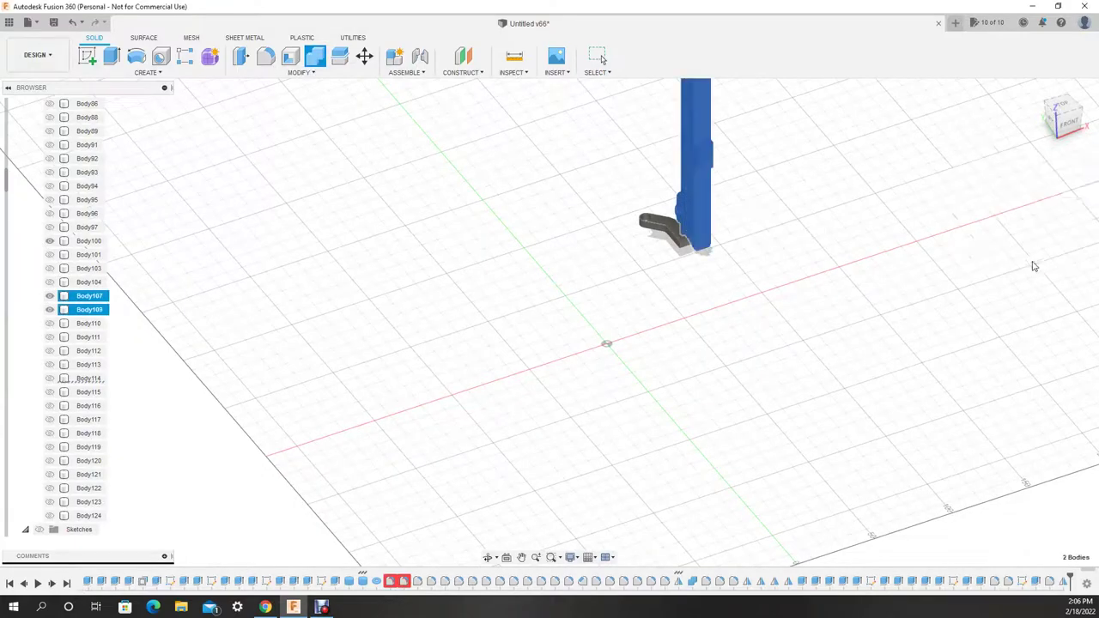
left_click(667, 211)
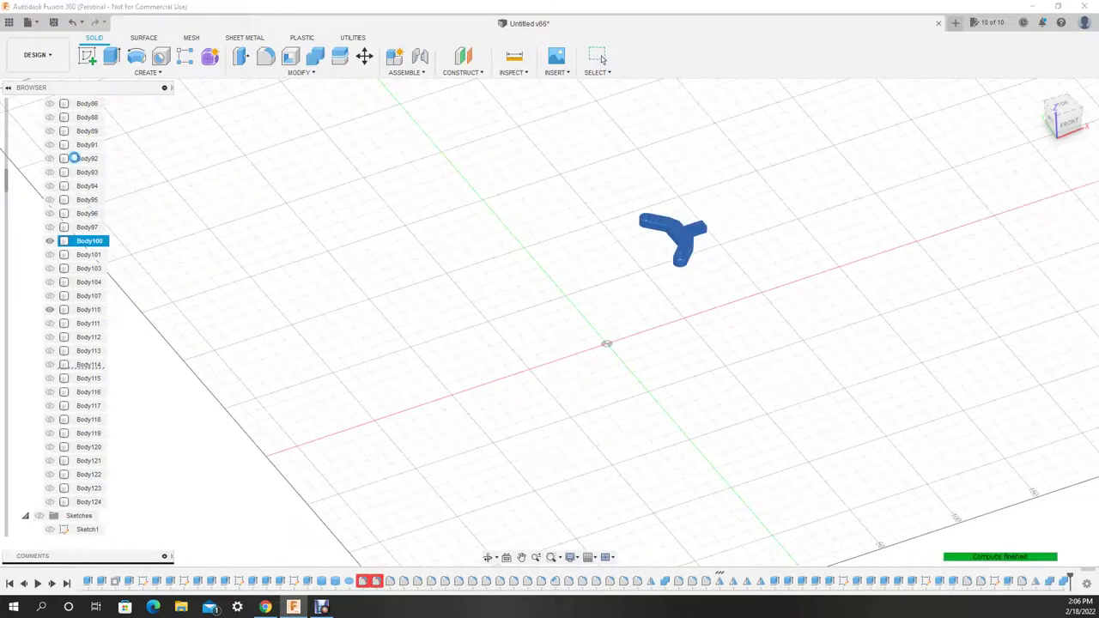
left_click(49, 337)
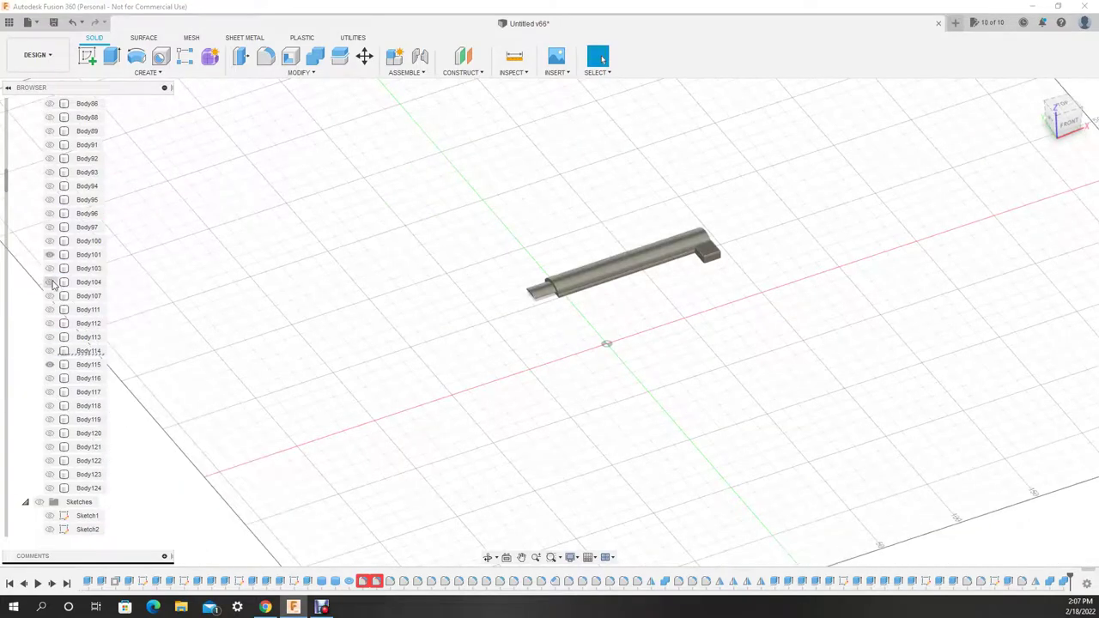
Step: Press Pull the base block's side face in by -0.1
middle_click_drag(529, 517, 187, 401, "shift")
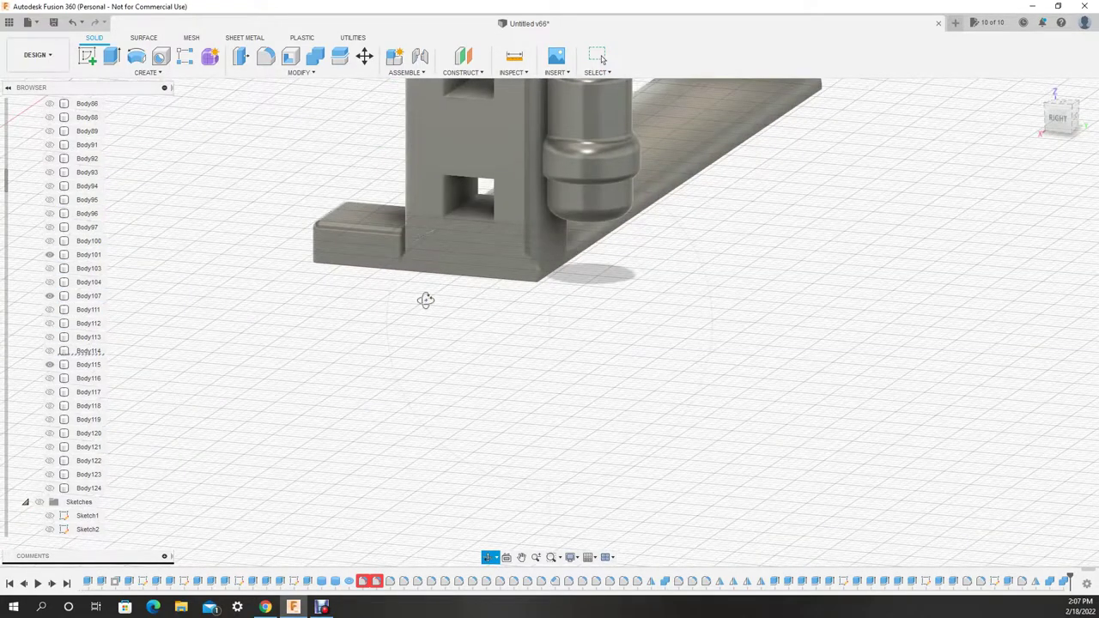
middle_click_drag(426, 300, 260, 491)
left_click(50, 324)
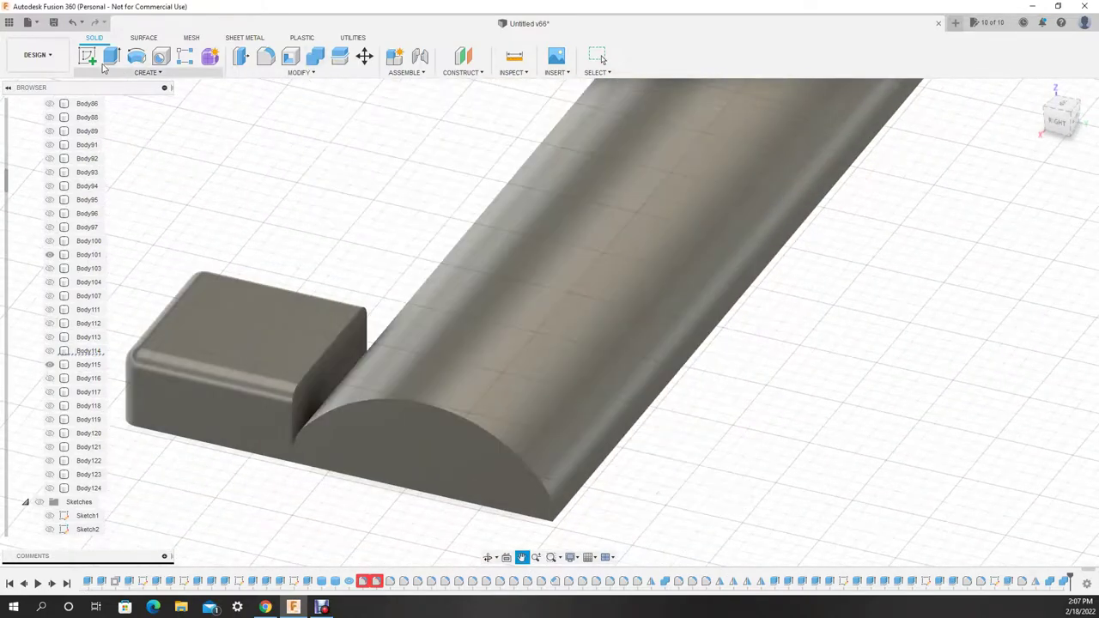
left_click(287, 379)
left_click(49, 377)
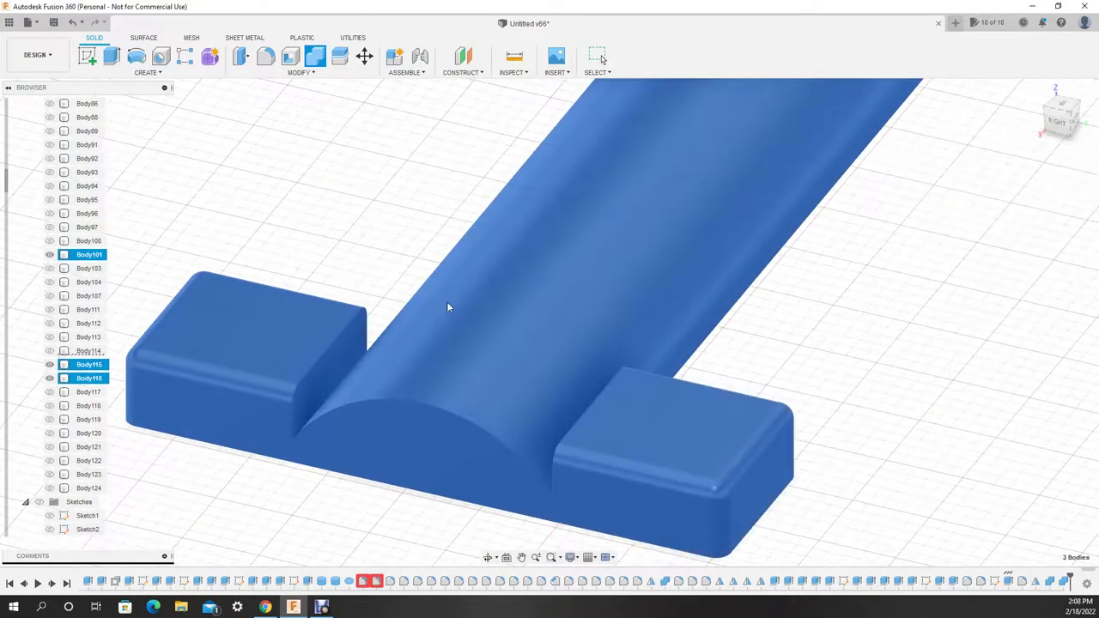
type("-0.1")
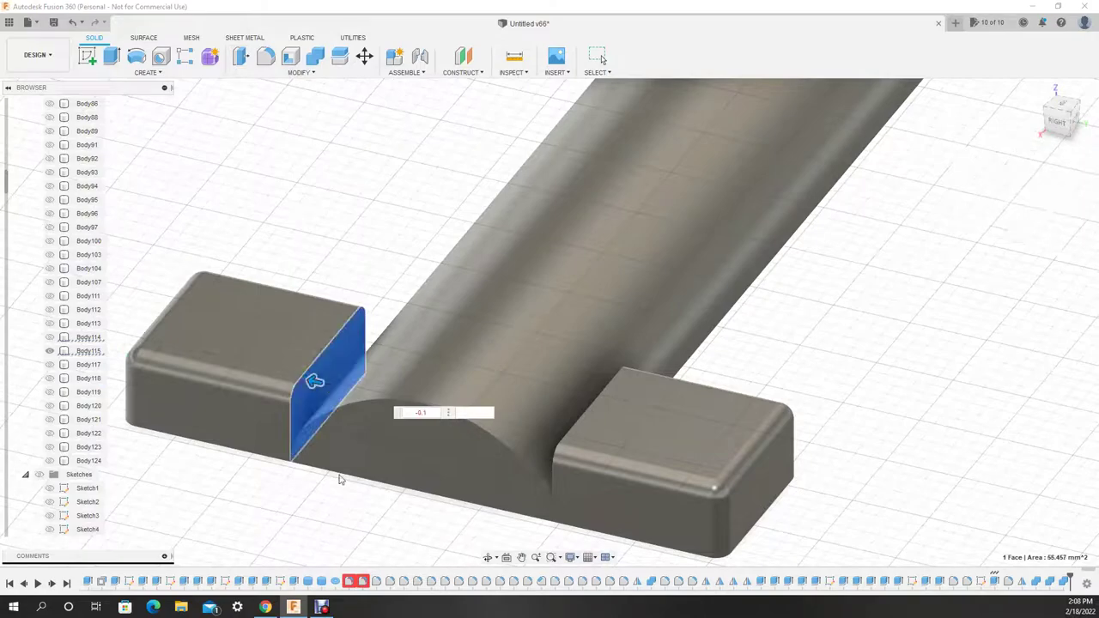
middle_click_drag(315, 381, 386, 487, "shift")
middle_click_drag(661, 425, 49, 354, "shift")
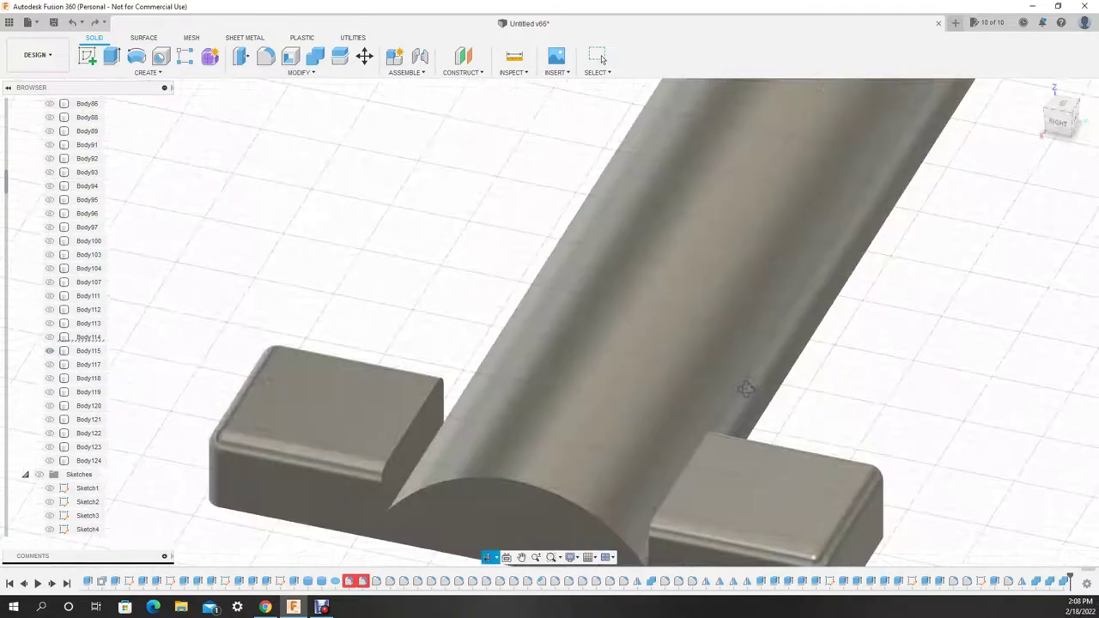
Step: Round both bottom corner edges of the post notch with 0.5 mm fillets
middle_click_drag(49, 313, 57, 293, "shift")
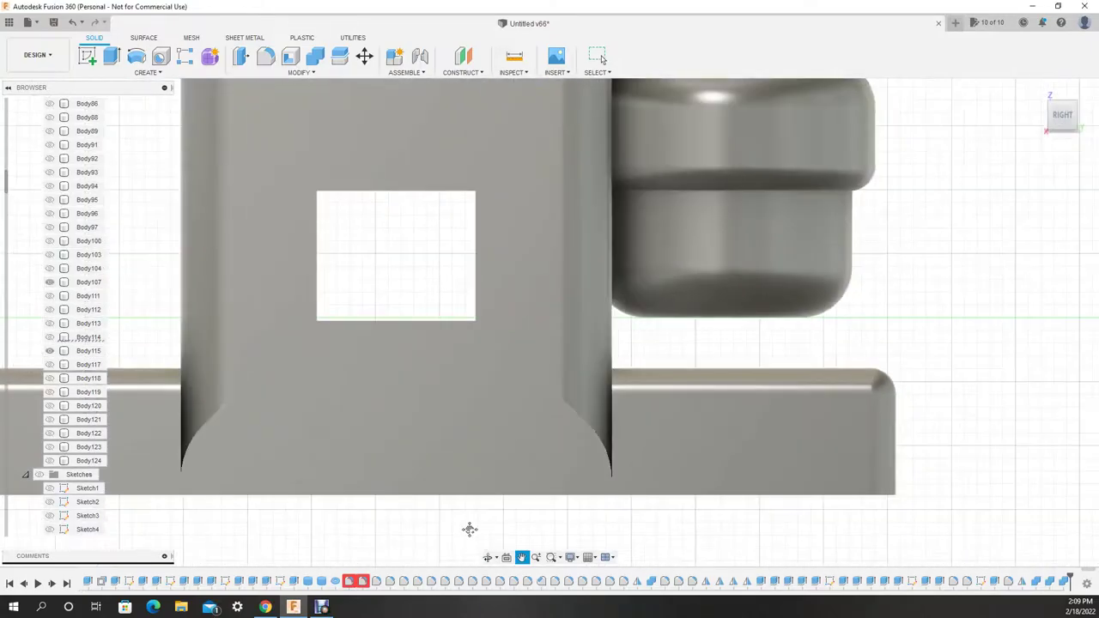
key("f")
mouse_move(490, 395)
middle_mouse_down("shift")
mouse_move(520, 400)
mouse_move(528, 281)
middle_mouse_up("shift")
left_click(528, 281)
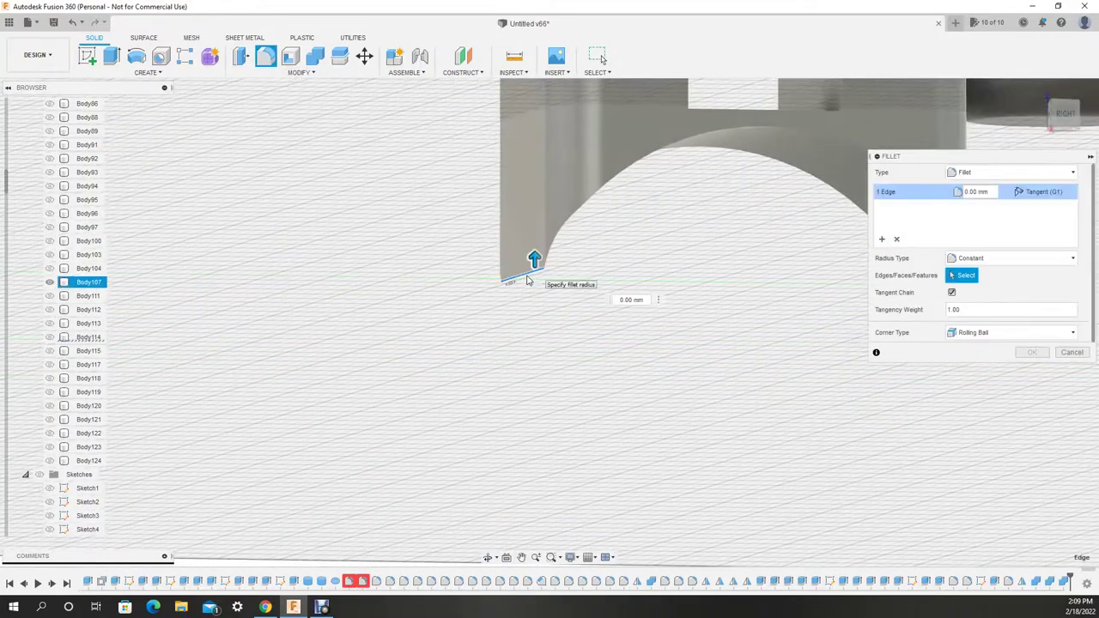
key("Return")
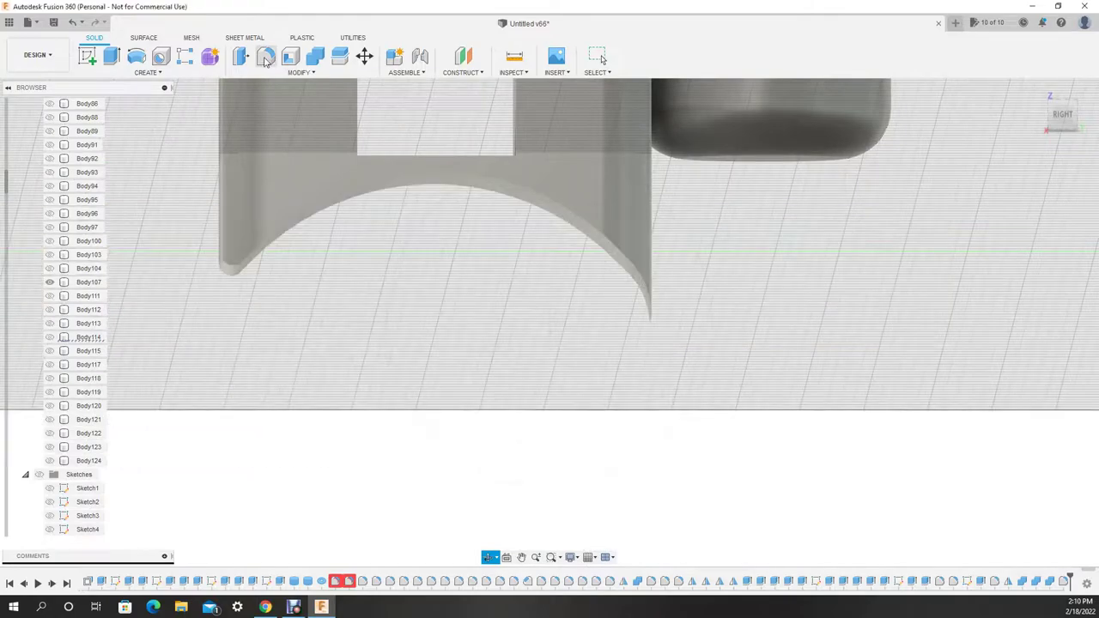
left_click(265, 59)
left_click(668, 356)
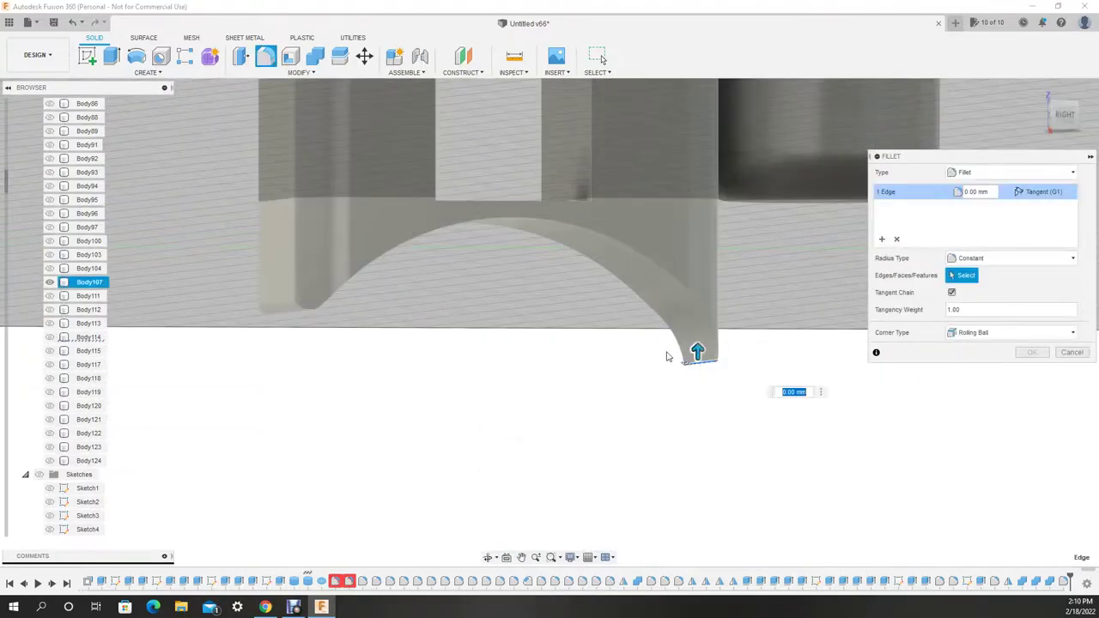
key("Return")
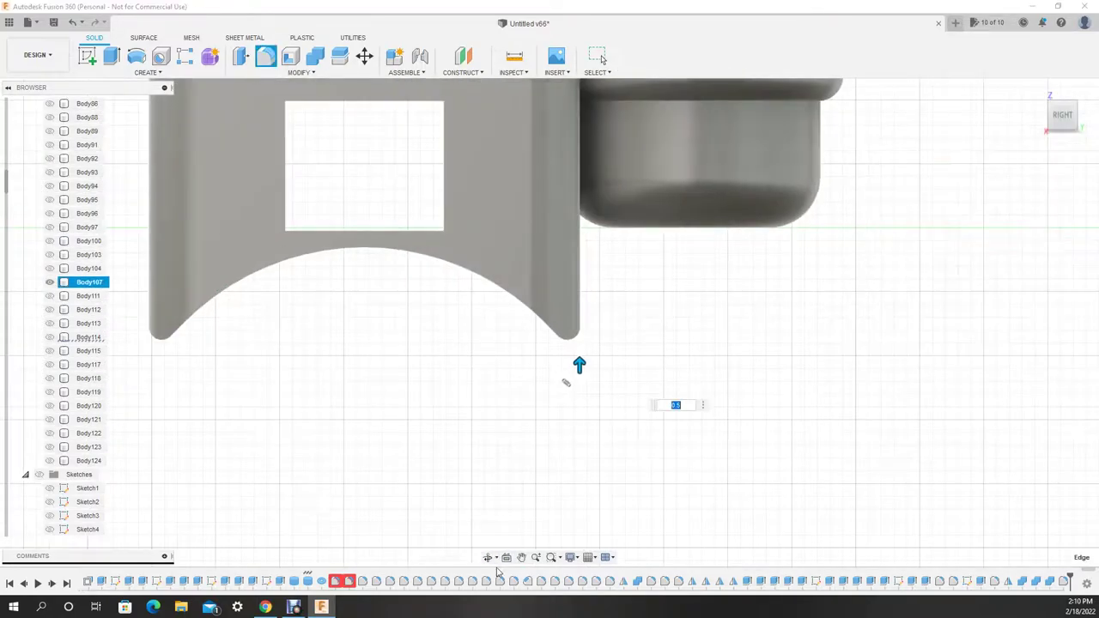
key("q")
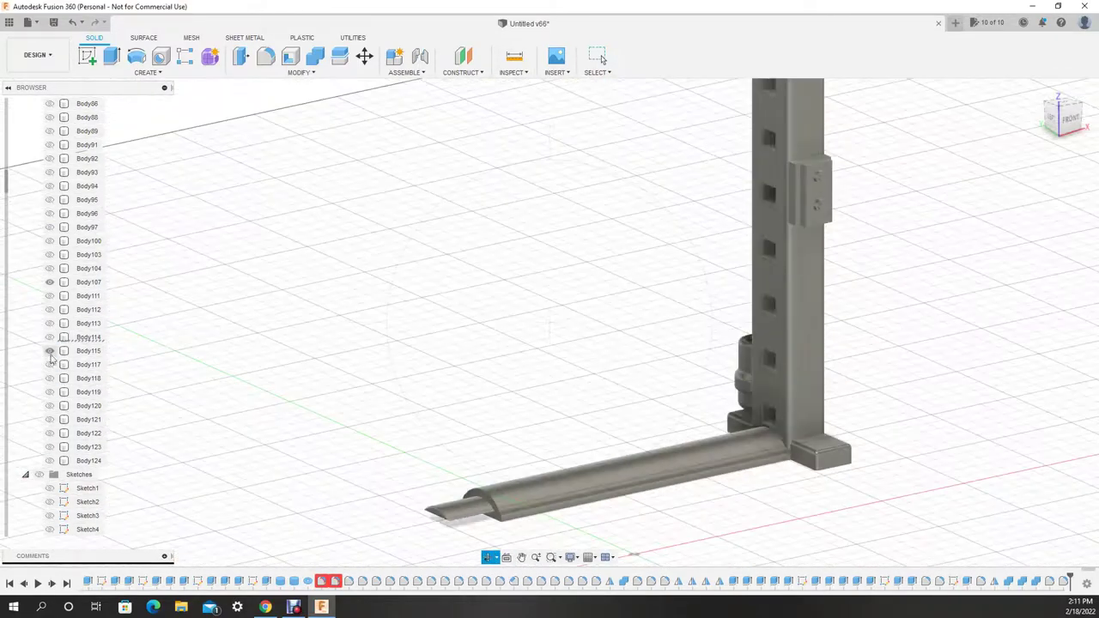
left_click(49, 364)
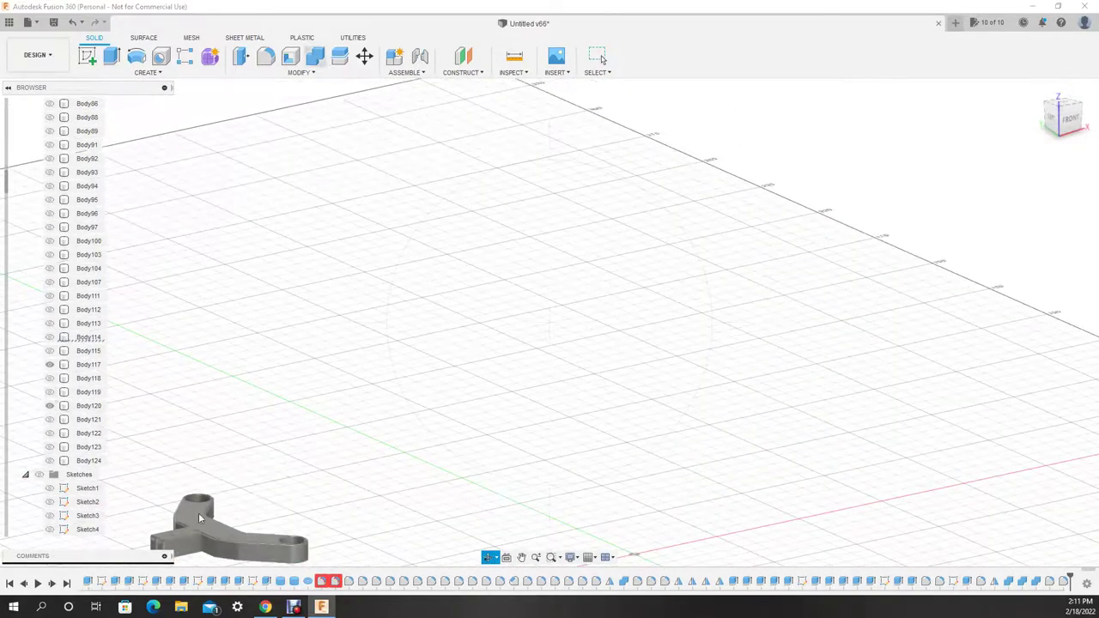
Step: Join the two mirrored base bar pieces into a single body
left_click(199, 518)
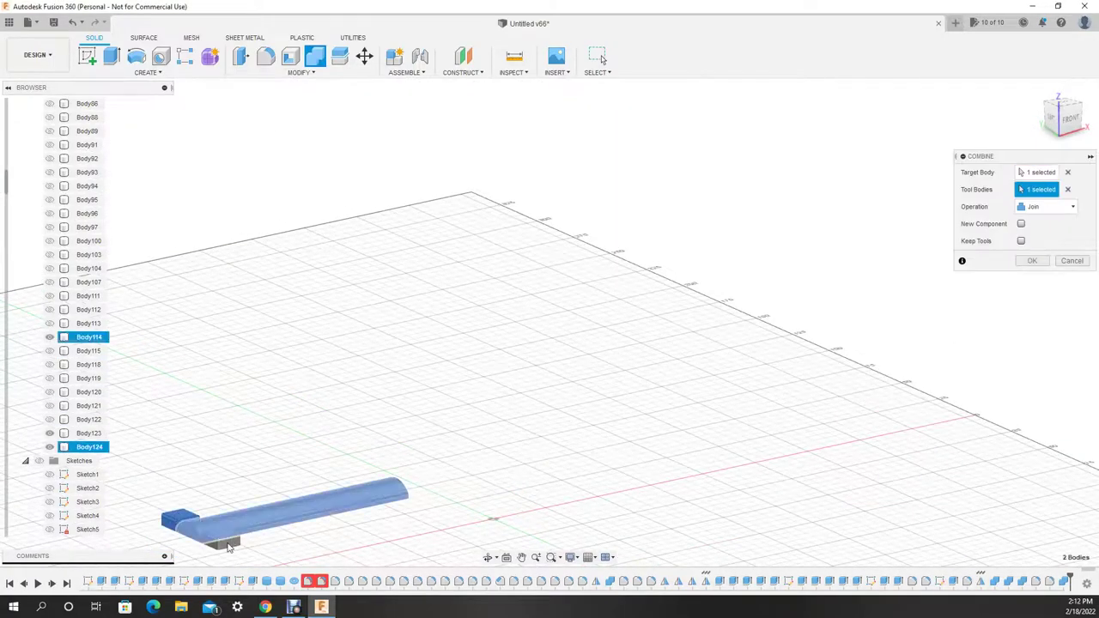
left_click(229, 547)
key("Escape")
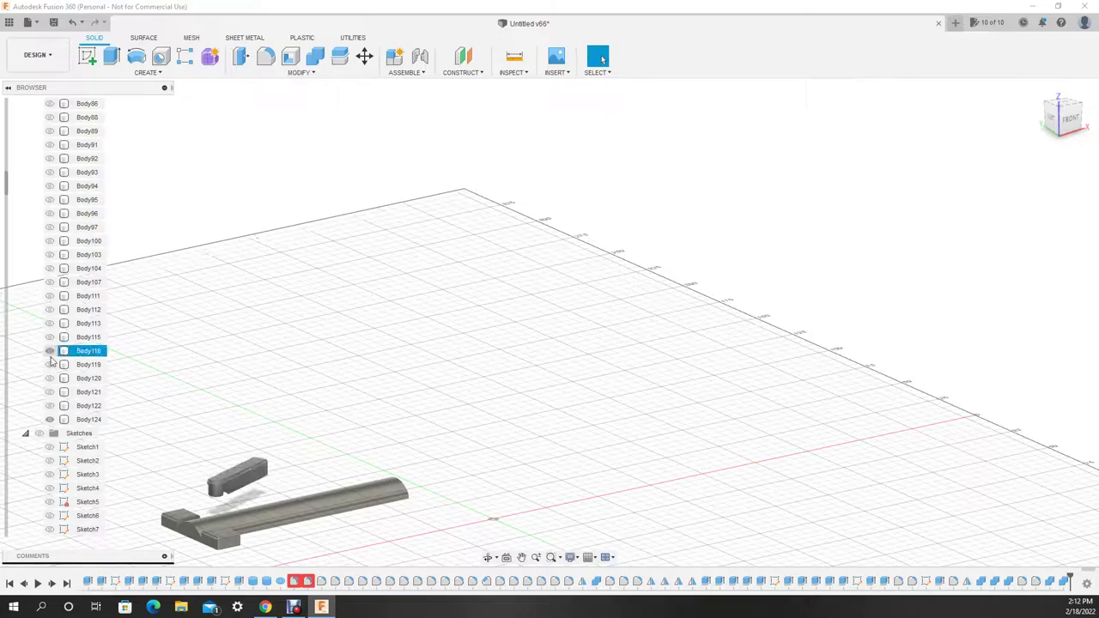
Step: Show the second post and fillet its notch corner edge at 0.5 mm
left_click(49, 322)
scroll(215, 515, "up", 5)
key("f")
left_click(244, 348)
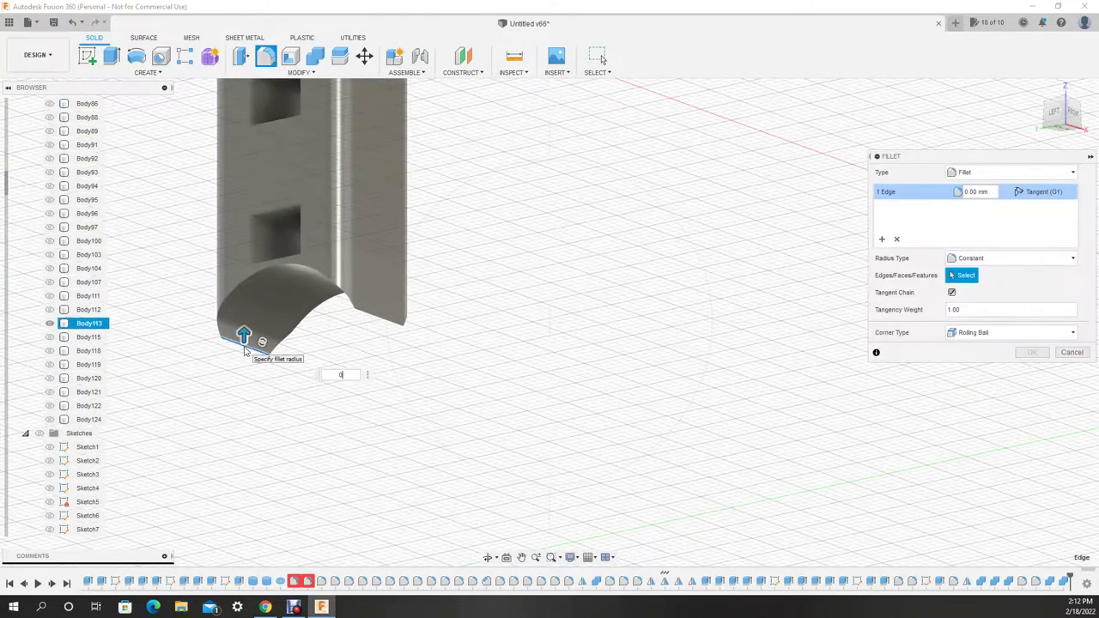
type(".5")
key("Return")
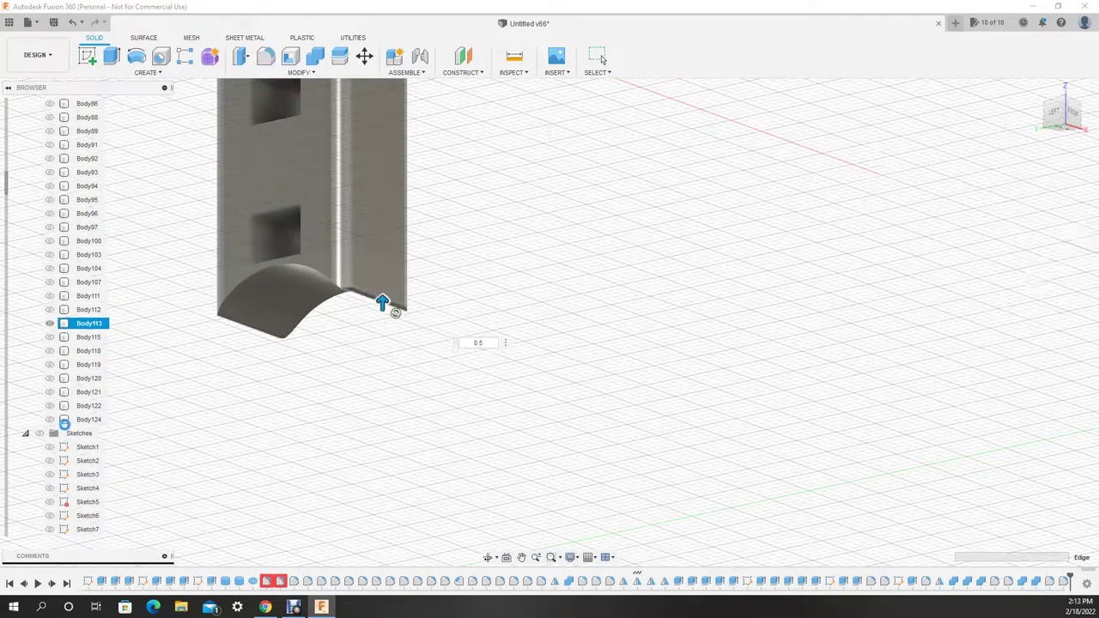
Step: Fillet the post's top edges at 0.5 mm
left_click(49, 419)
middle_click_drag(183, 449, 374, 484, "shift")
scroll(373, 484, "up", 3)
key("f")
left_click(336, 400)
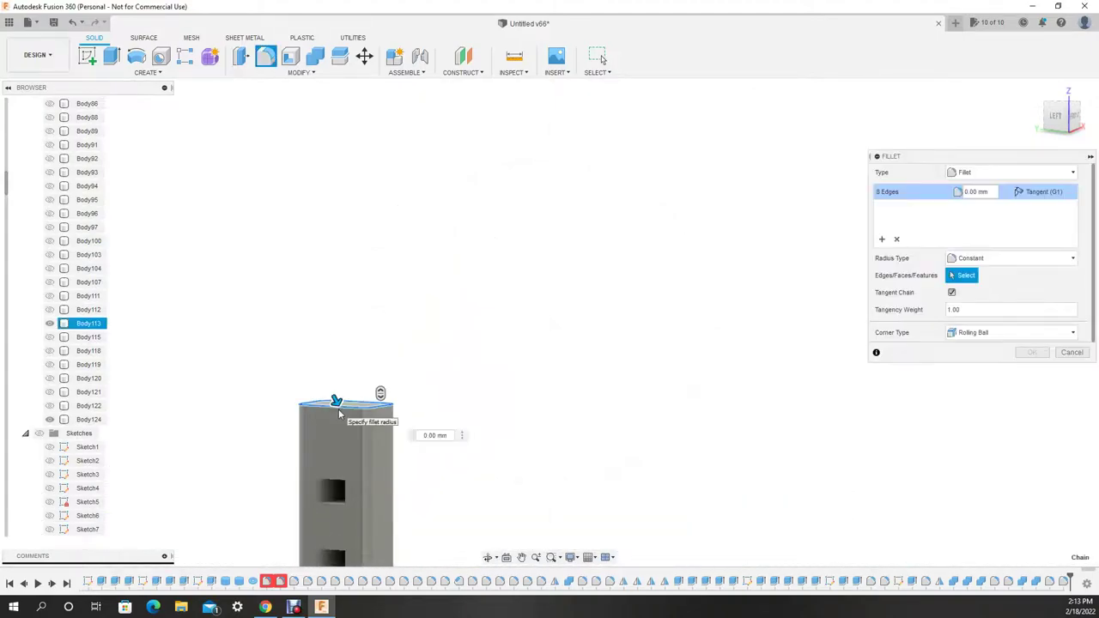
type(".5")
key("Return")
Step: Pick the tall post Body107's top edge for a fillet, then show only the pivot arm bracket
left_click(49, 323)
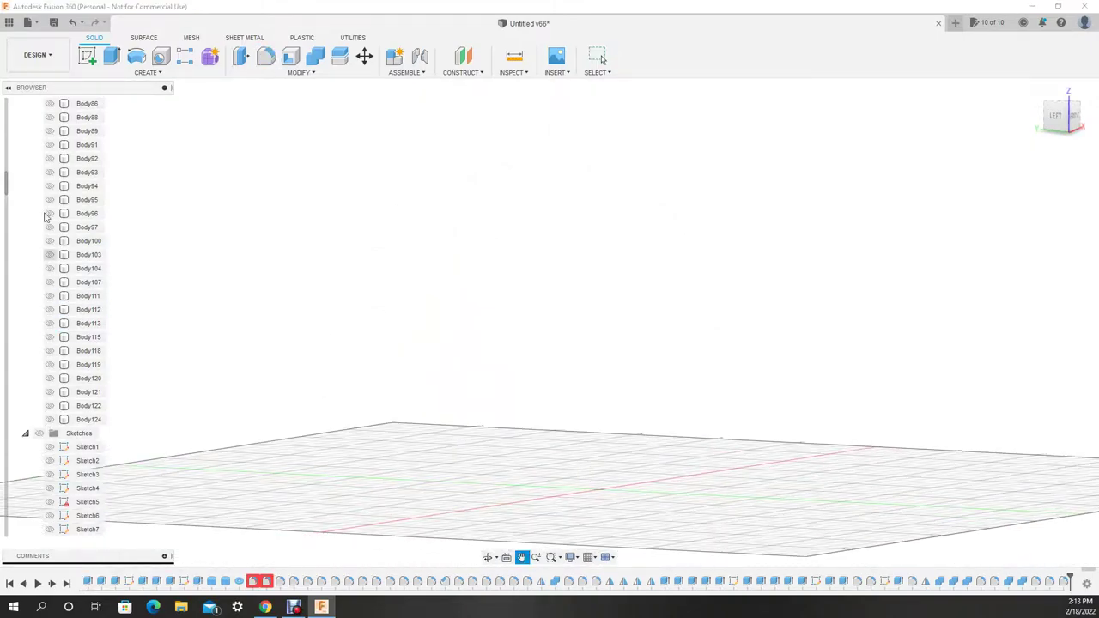
left_click(49, 240)
left_click(49, 241)
left_click(49, 282)
key("f")
scroll(567, 189, "up", 5)
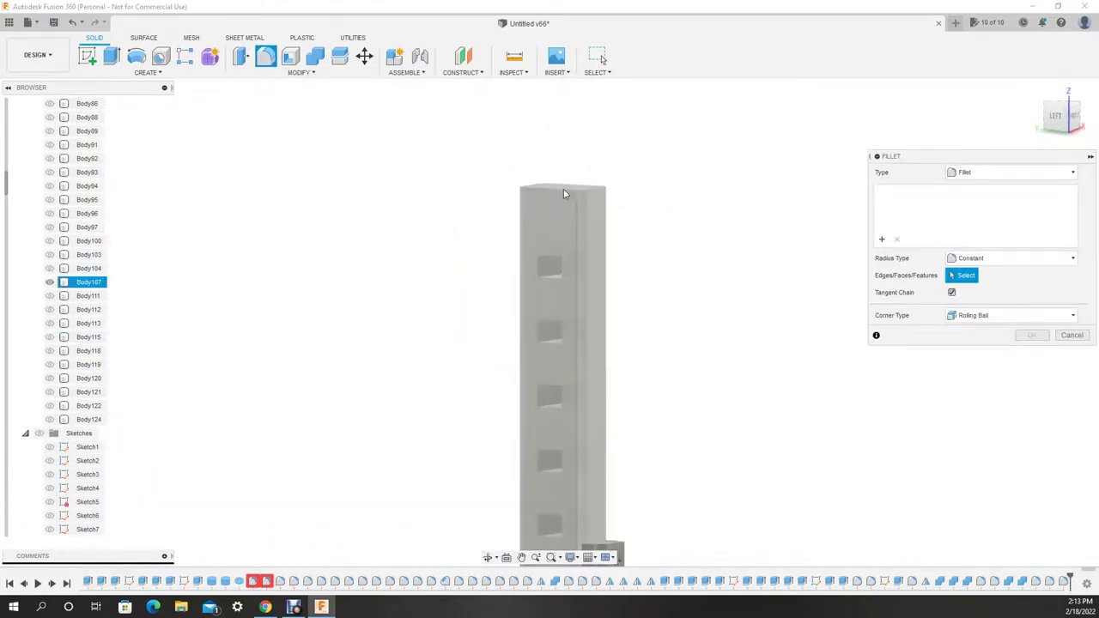
left_click(564, 184)
left_click(49, 281)
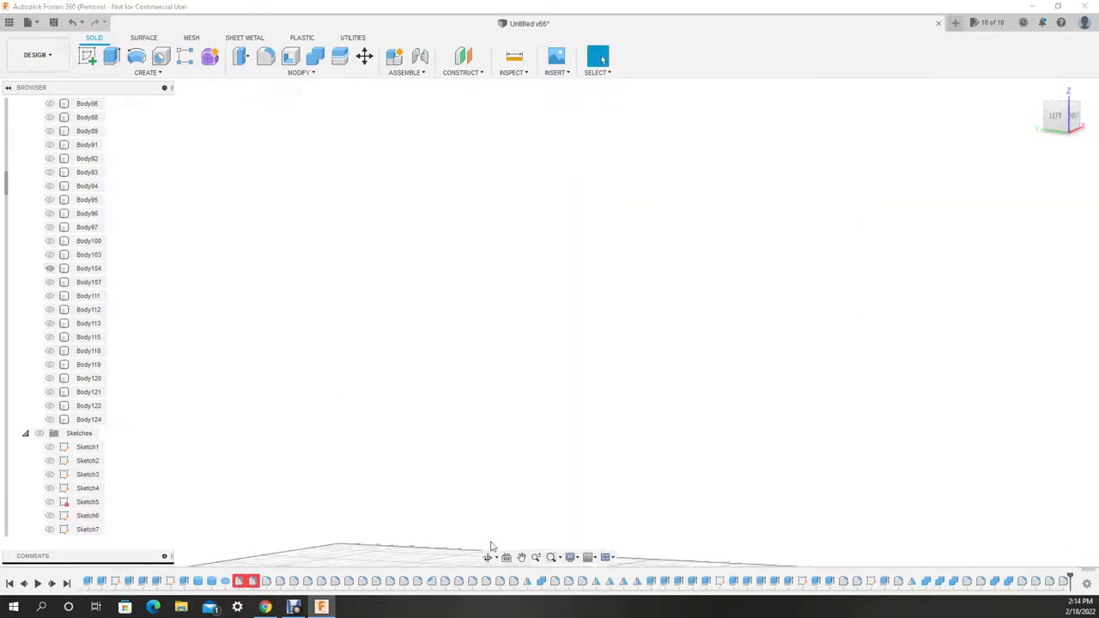
left_click(49, 268)
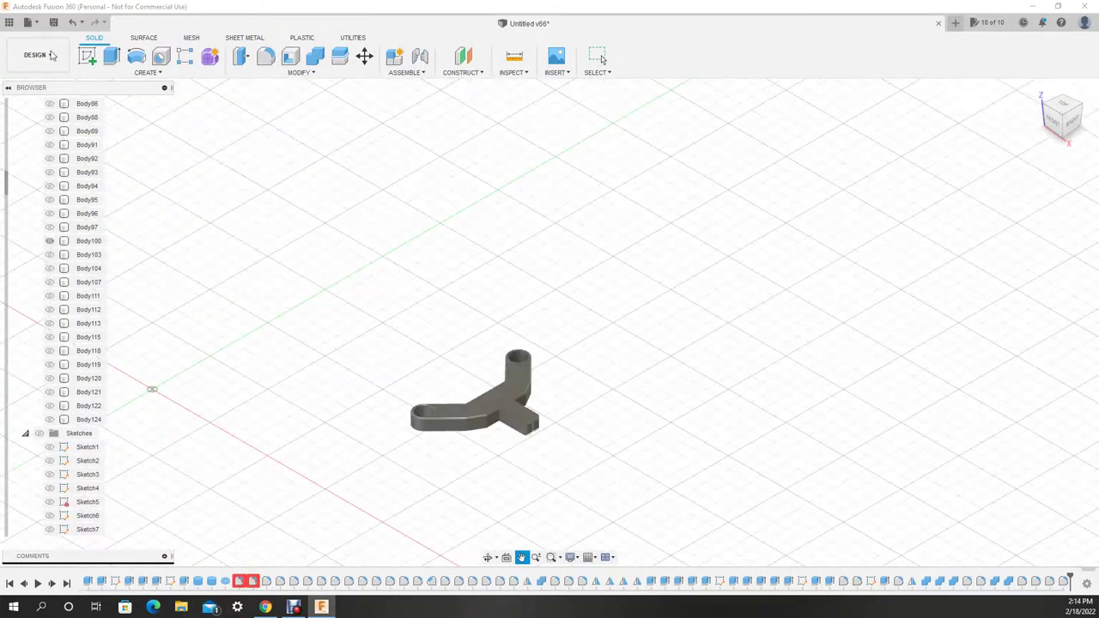